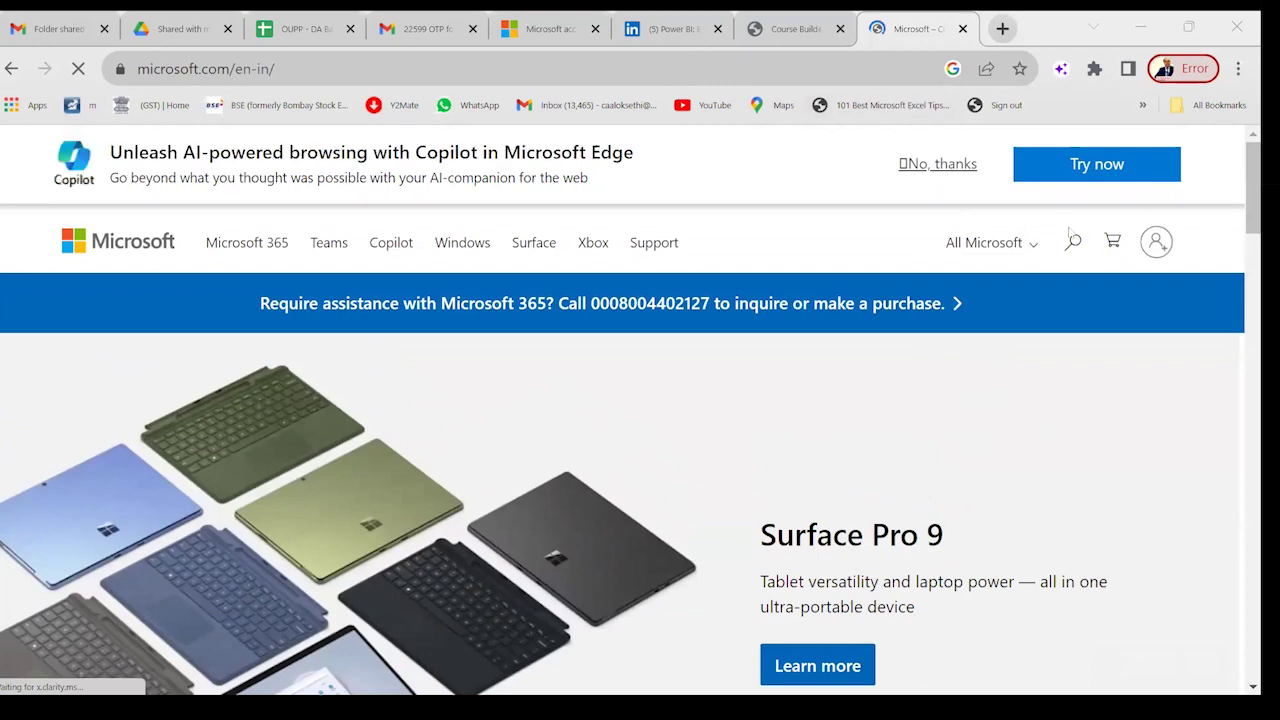
# Search the Microsoft website for "power bi" and open the Power BI Desktop store page.
pyautogui.click(1072, 242)
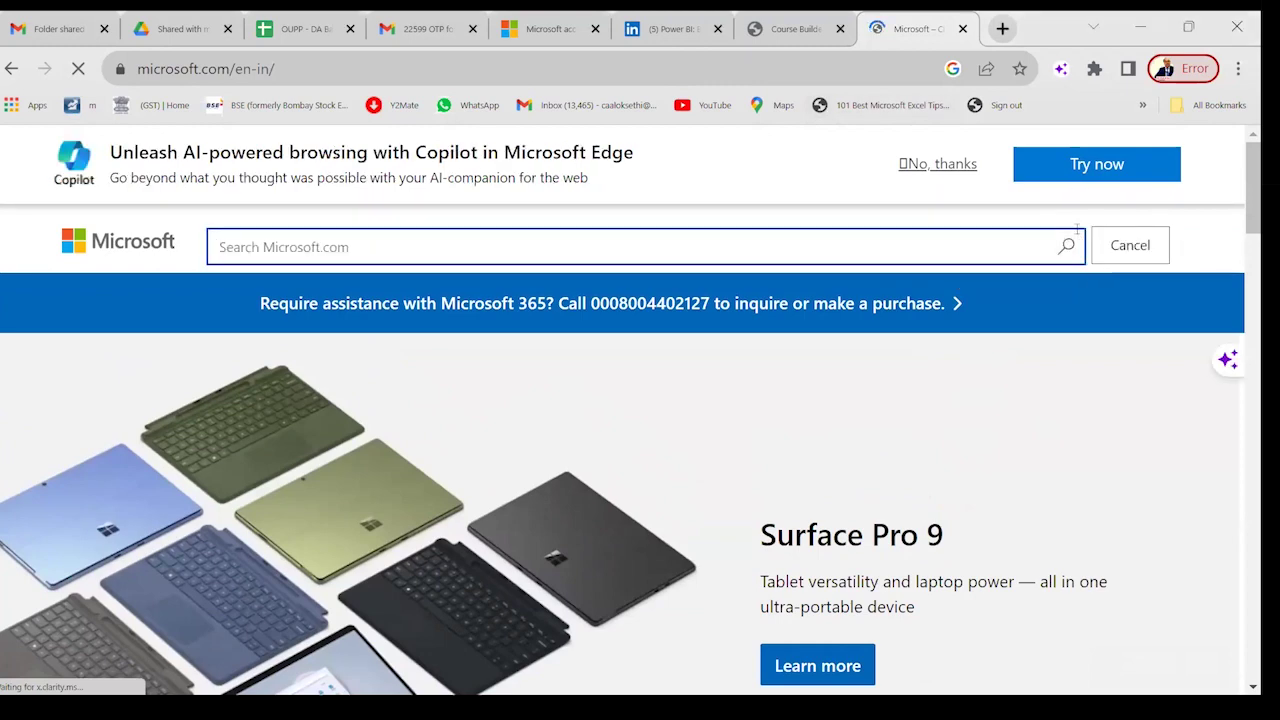
pyautogui.write('power')
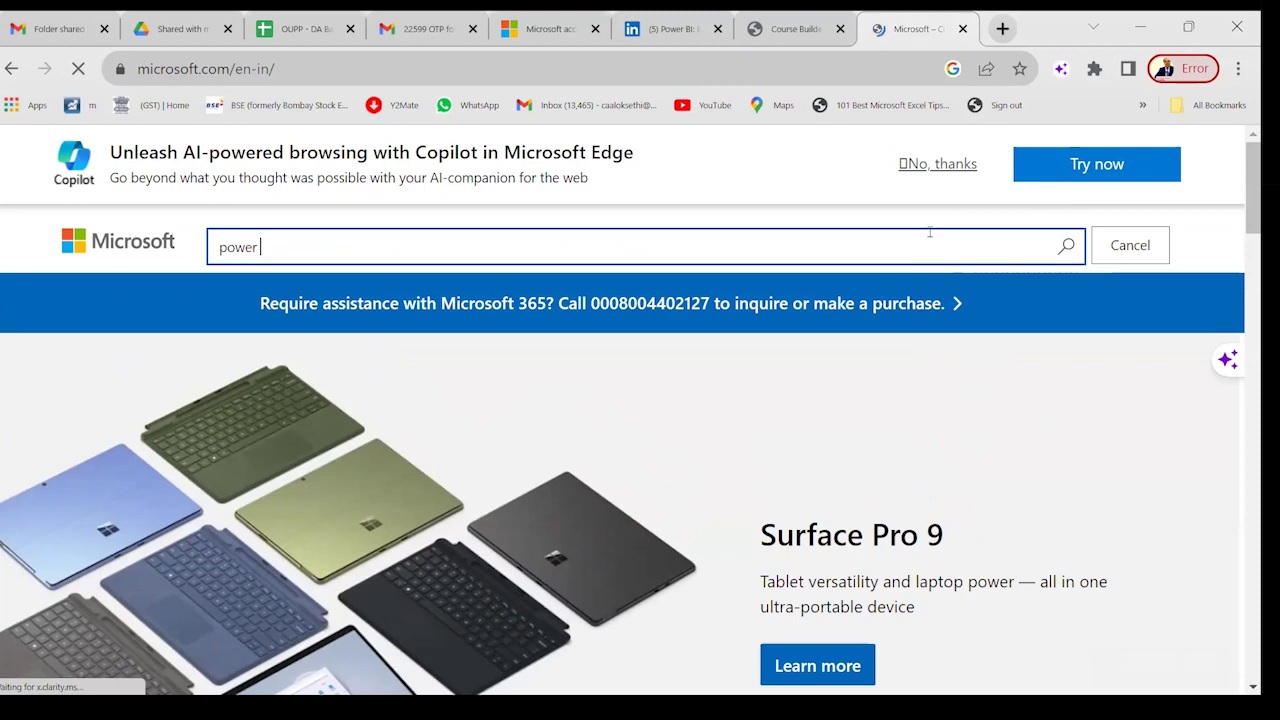
pyautogui.write(' bi')
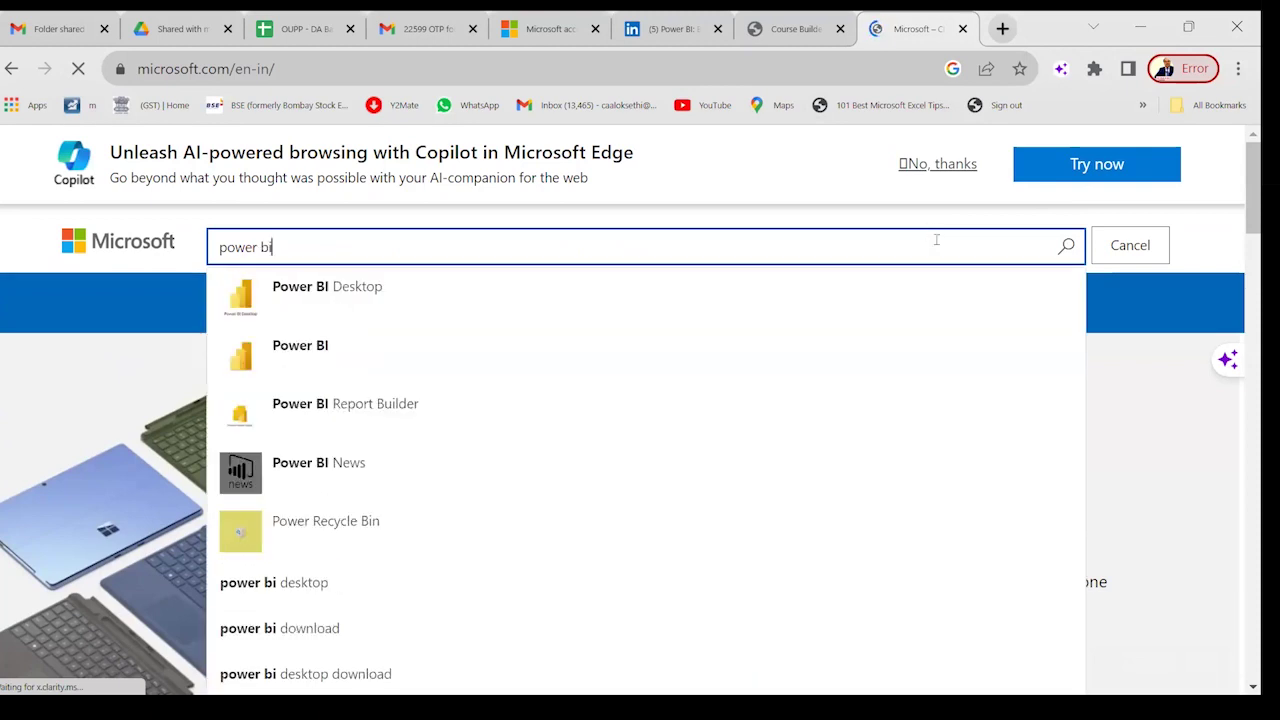
pyautogui.click(343, 286)
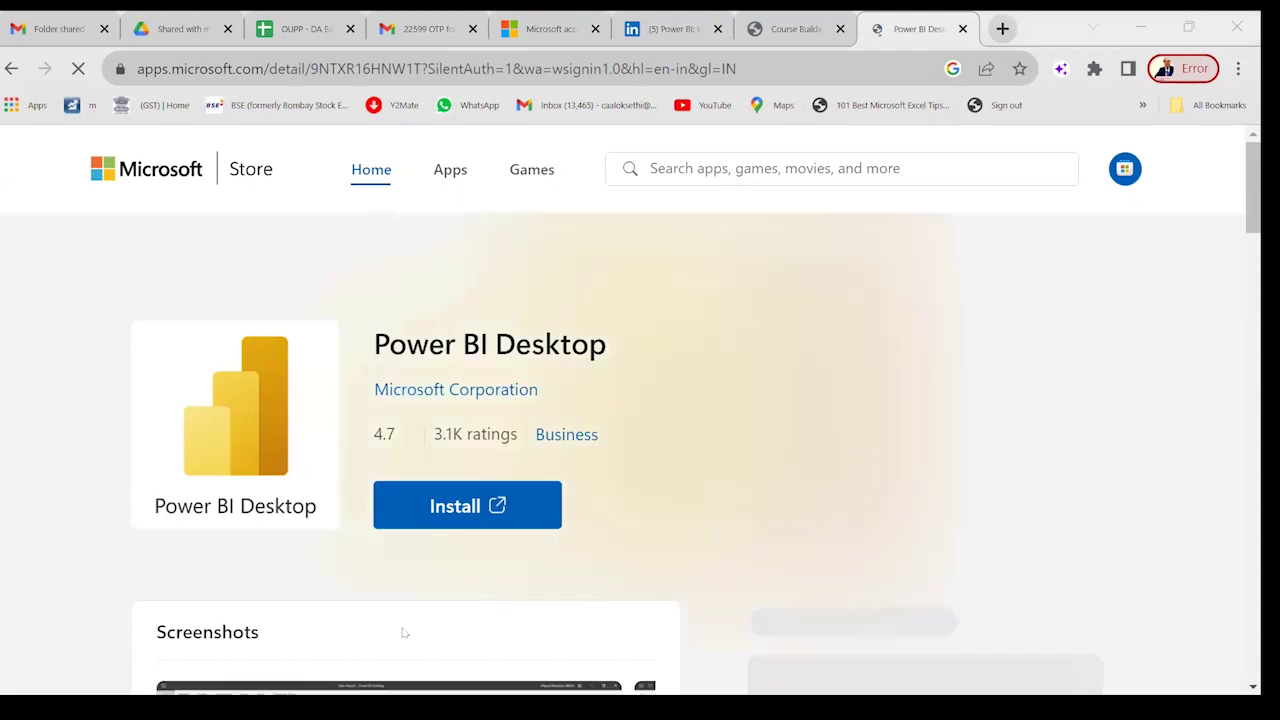
# Launch the Power BI Desktop installation in the Microsoft Store app and close its web page.
pyautogui.click(432, 490)
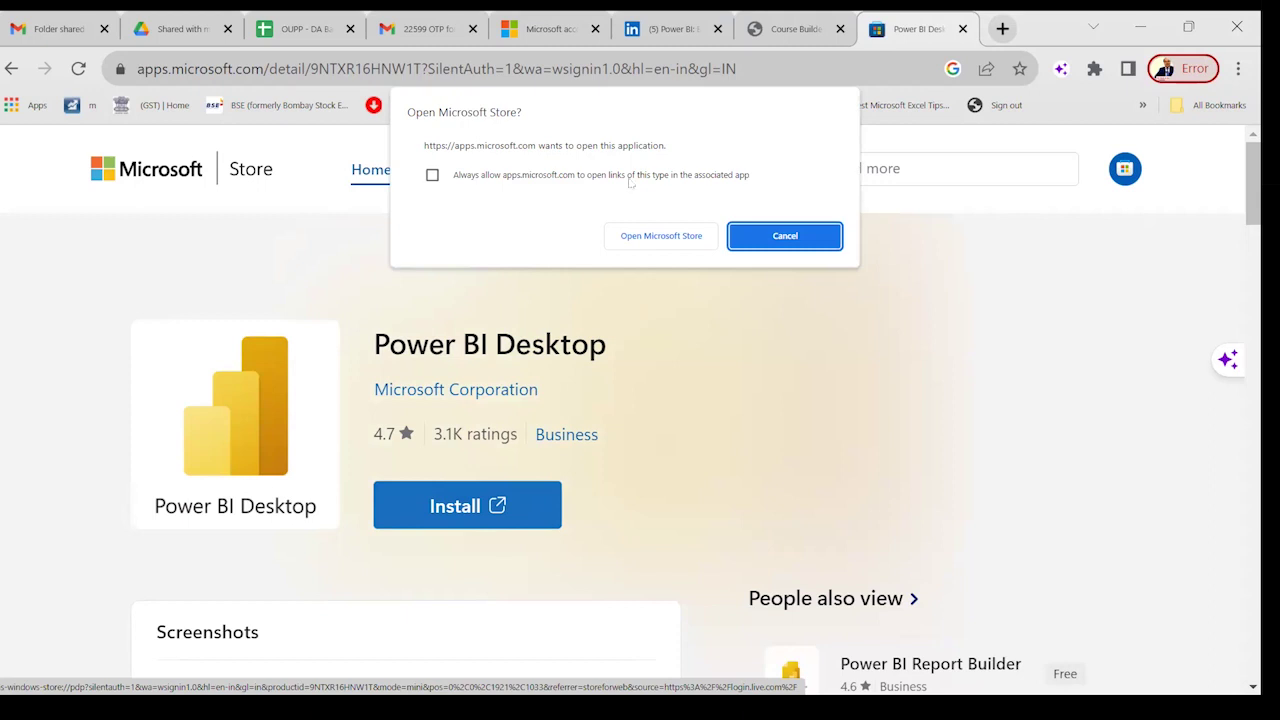
pyautogui.click(661, 236)
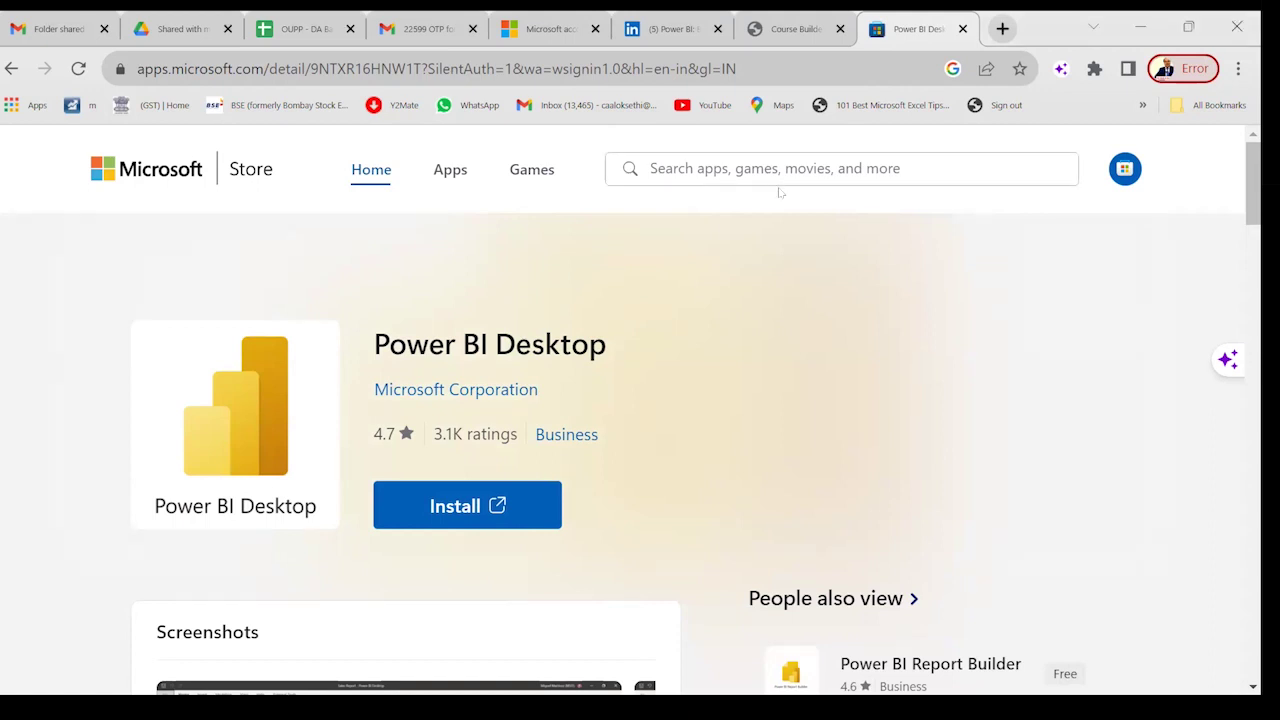
pyautogui.click(962, 29)
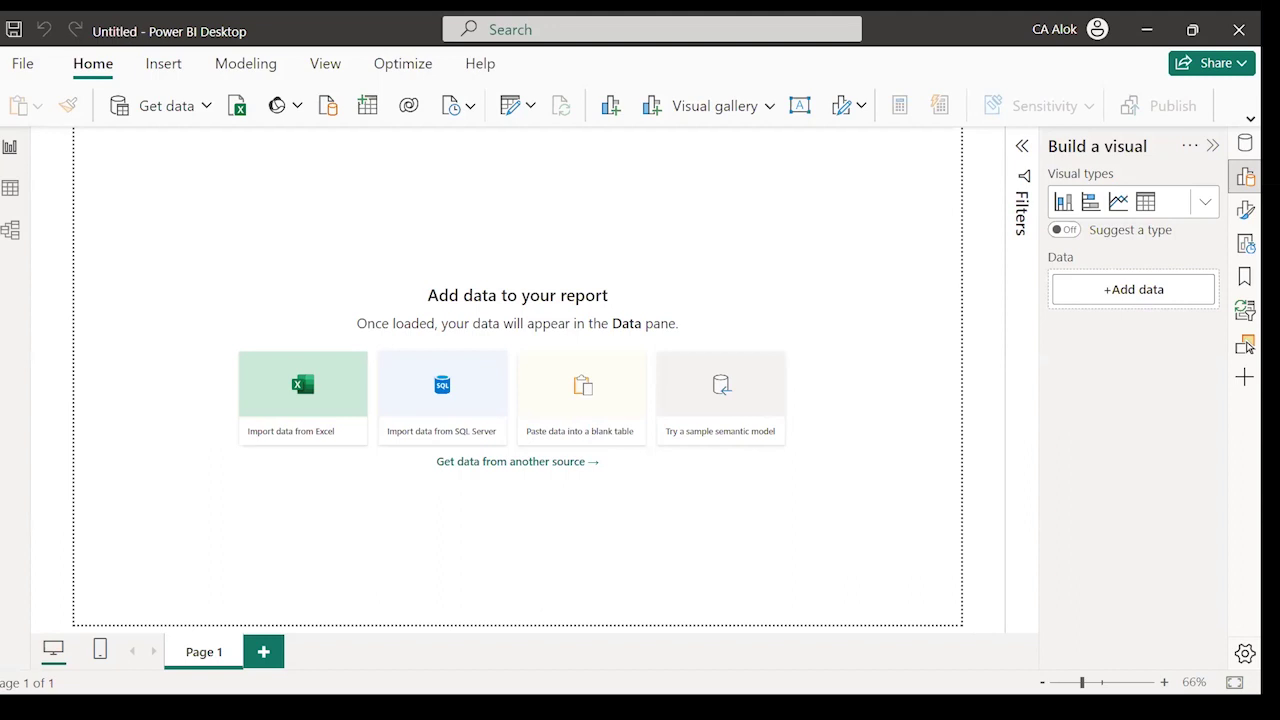
# Switch to Excel and save a copy of the SalesMasterFile workbook to the Desktop, appending a hyphen and the author's name to the file name.
pyautogui.hotkey('alt', 'Tab')
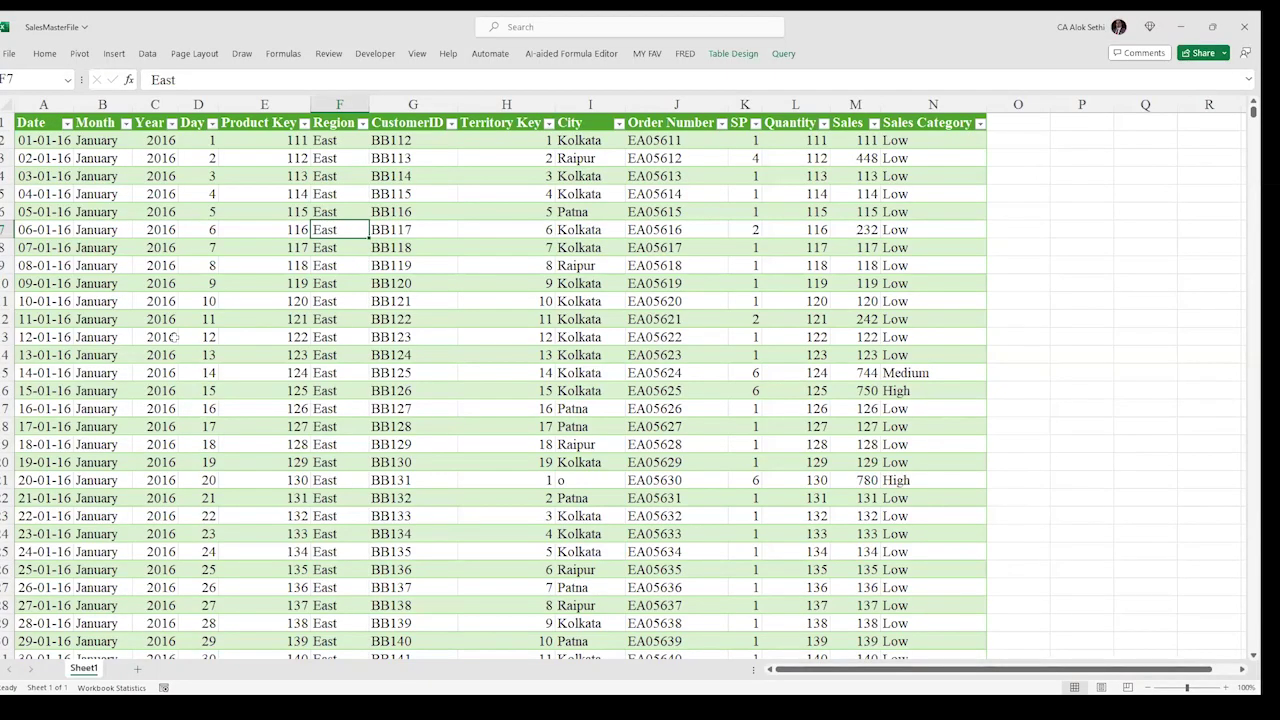
pyautogui.click(6, 54)
pyautogui.click(31, 256)
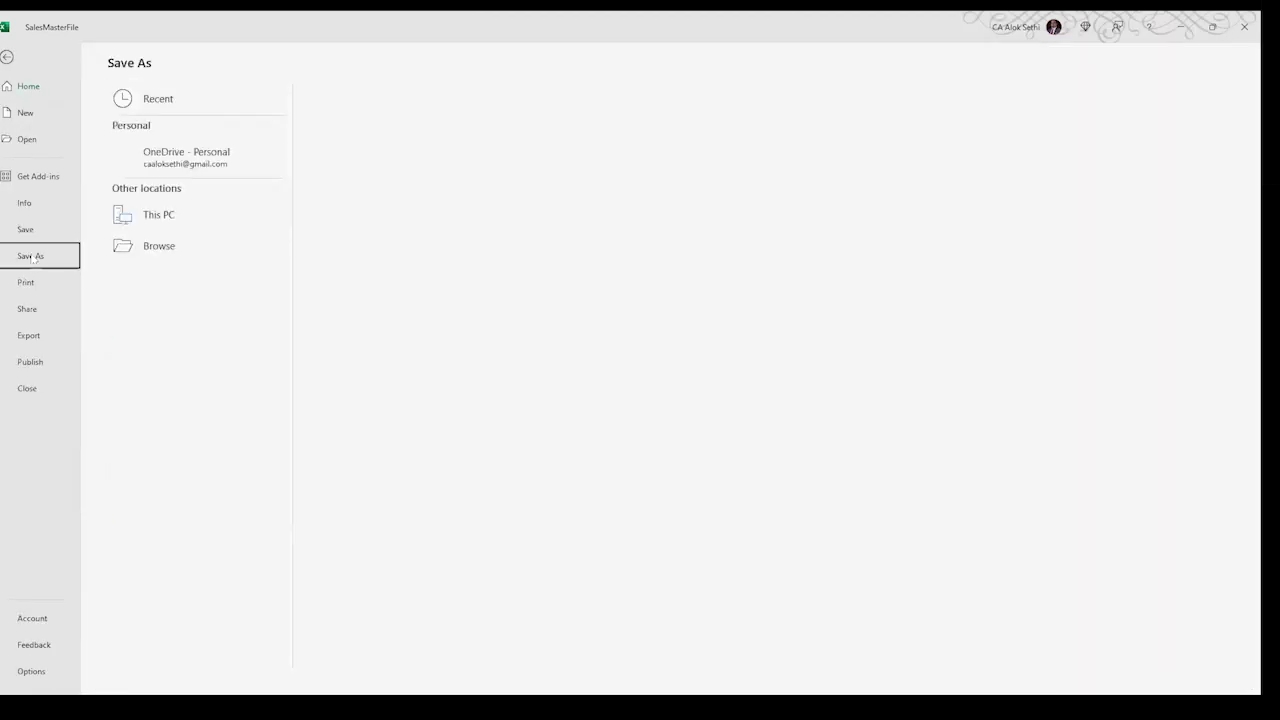
pyautogui.click(150, 278)
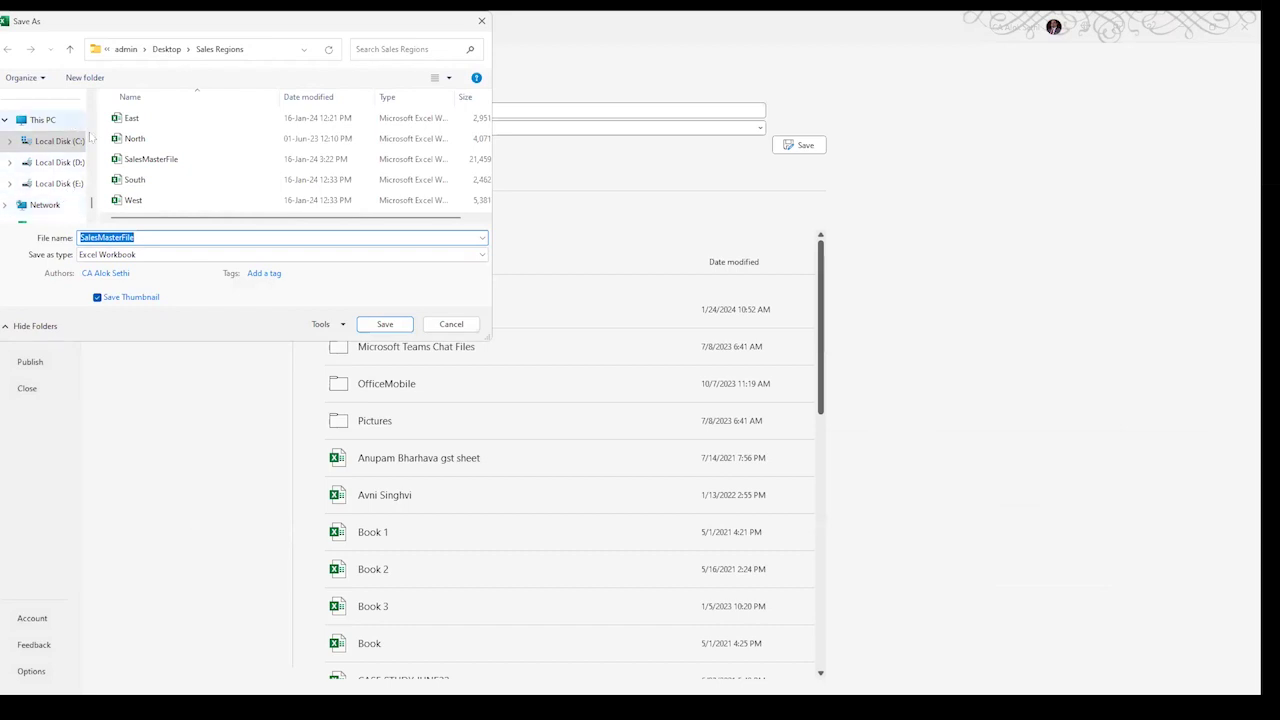
pyautogui.moveTo(93, 204); pyautogui.dragTo(94, 106)
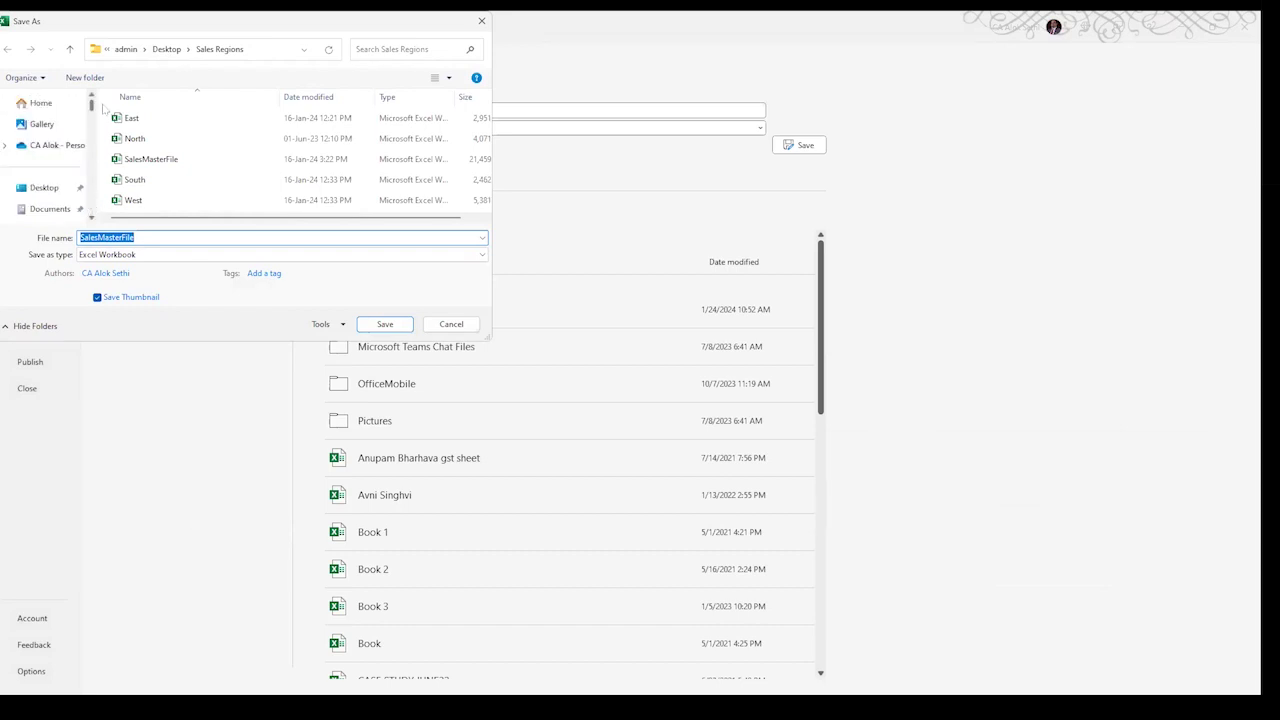
pyautogui.click(121, 233)
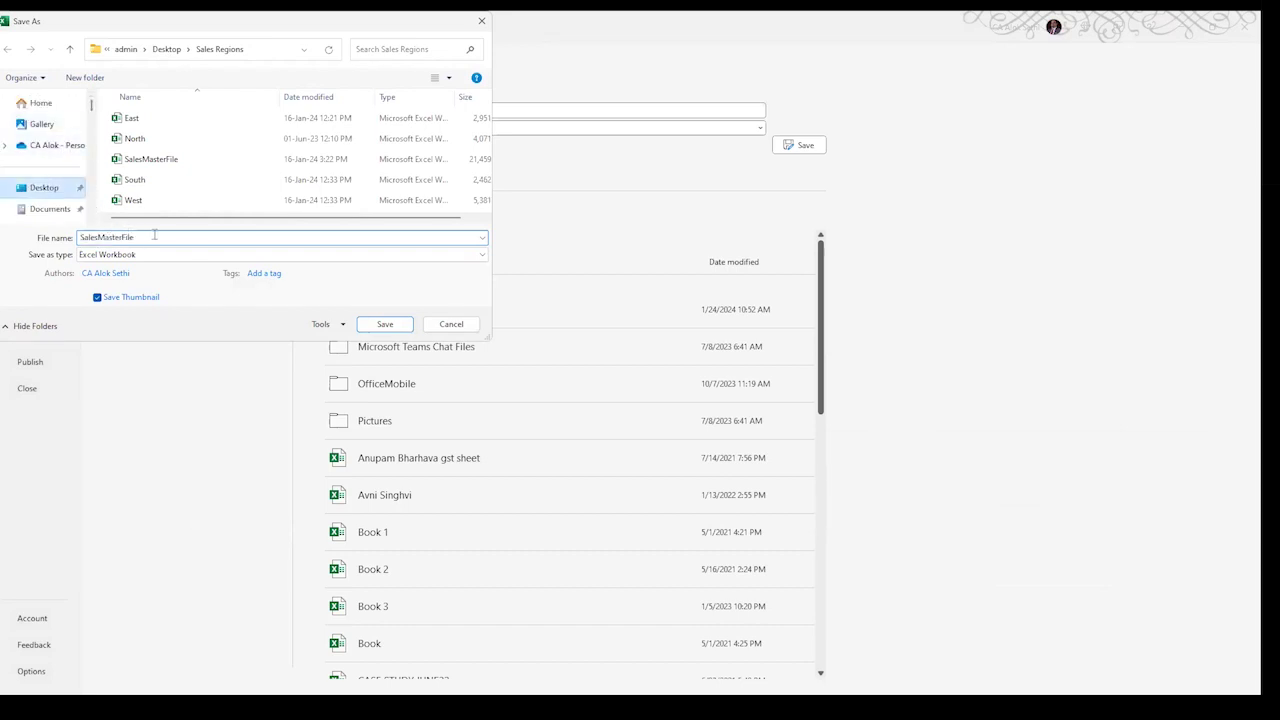
pyautogui.click(148, 236)
pyautogui.write('-CAAlokSethi')
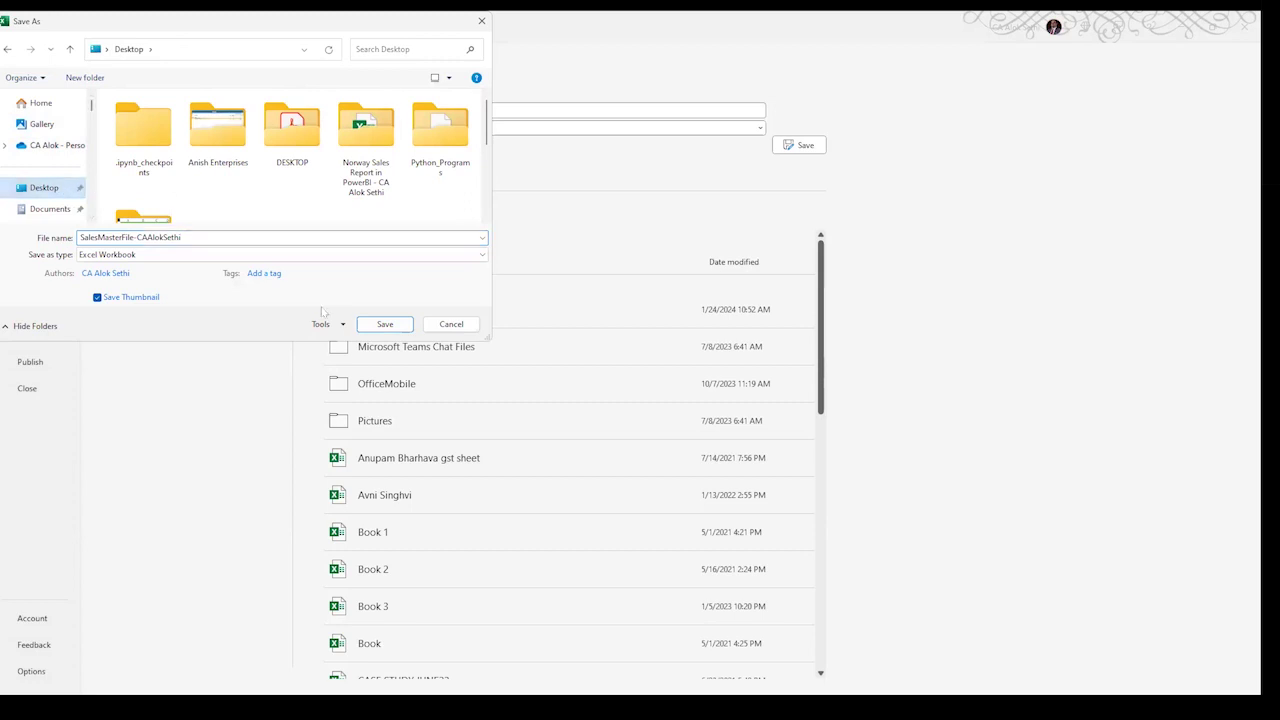
pyautogui.click(383, 325)
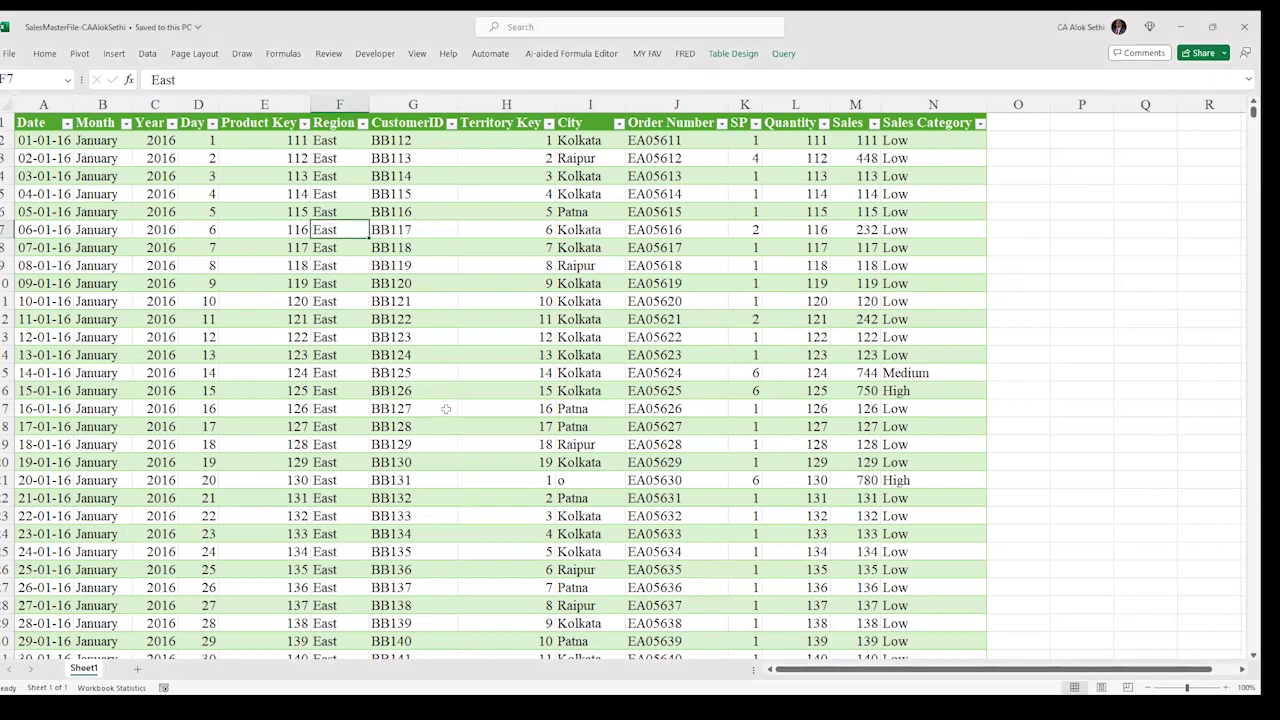
# Examine each column of the sales table in turn, from Date through to Sales Category.
pyautogui.click(47, 122)
pyautogui.click(98, 122)
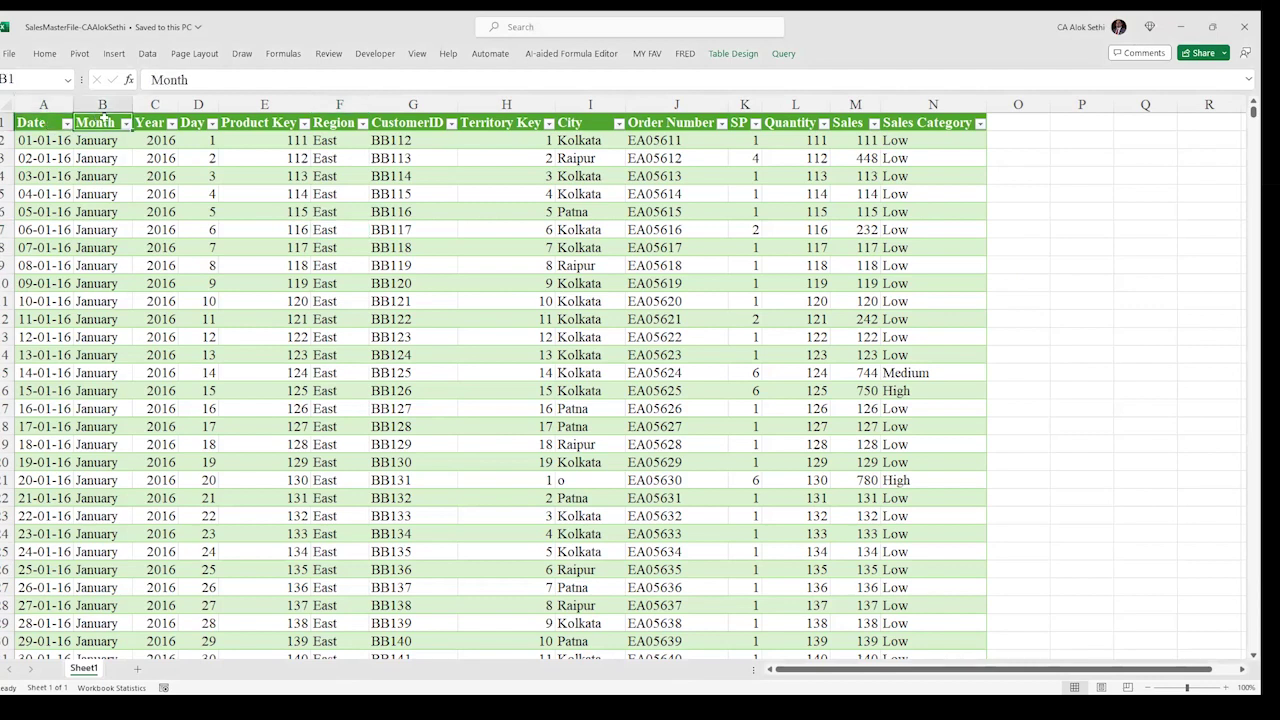
pyautogui.click(155, 122)
pyautogui.click(192, 122)
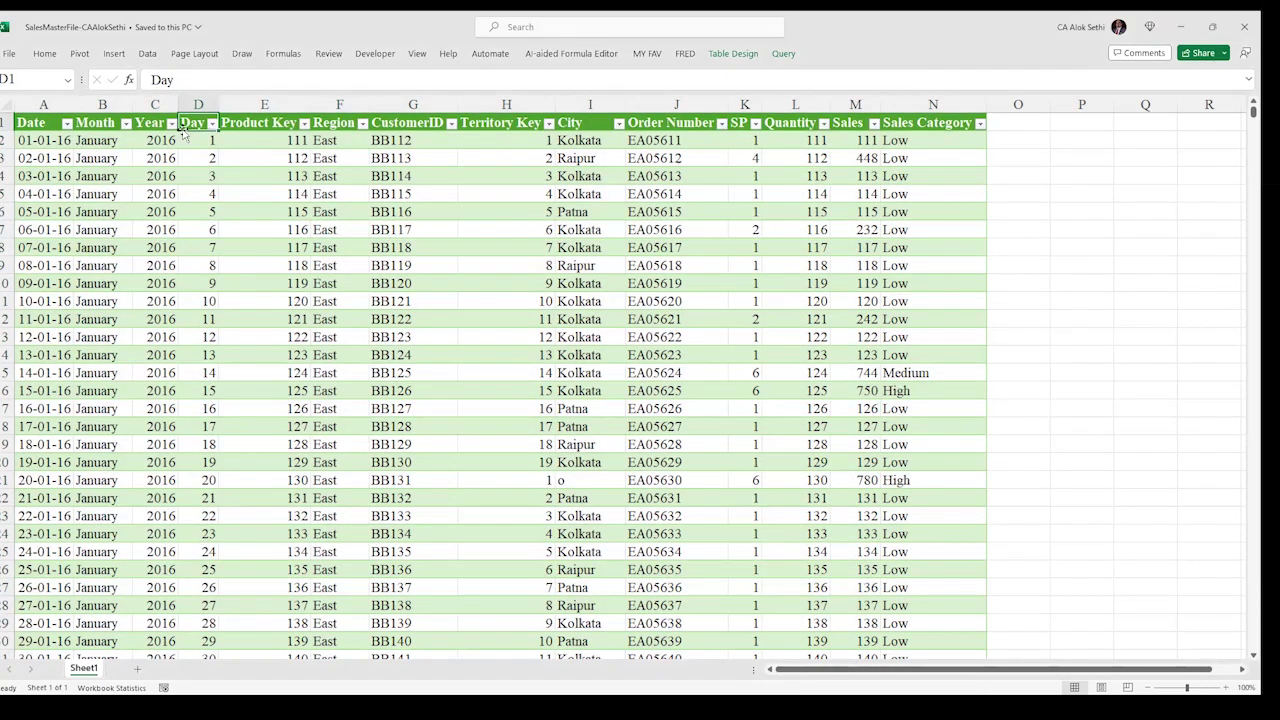
pyautogui.click(243, 138)
pyautogui.click(314, 123)
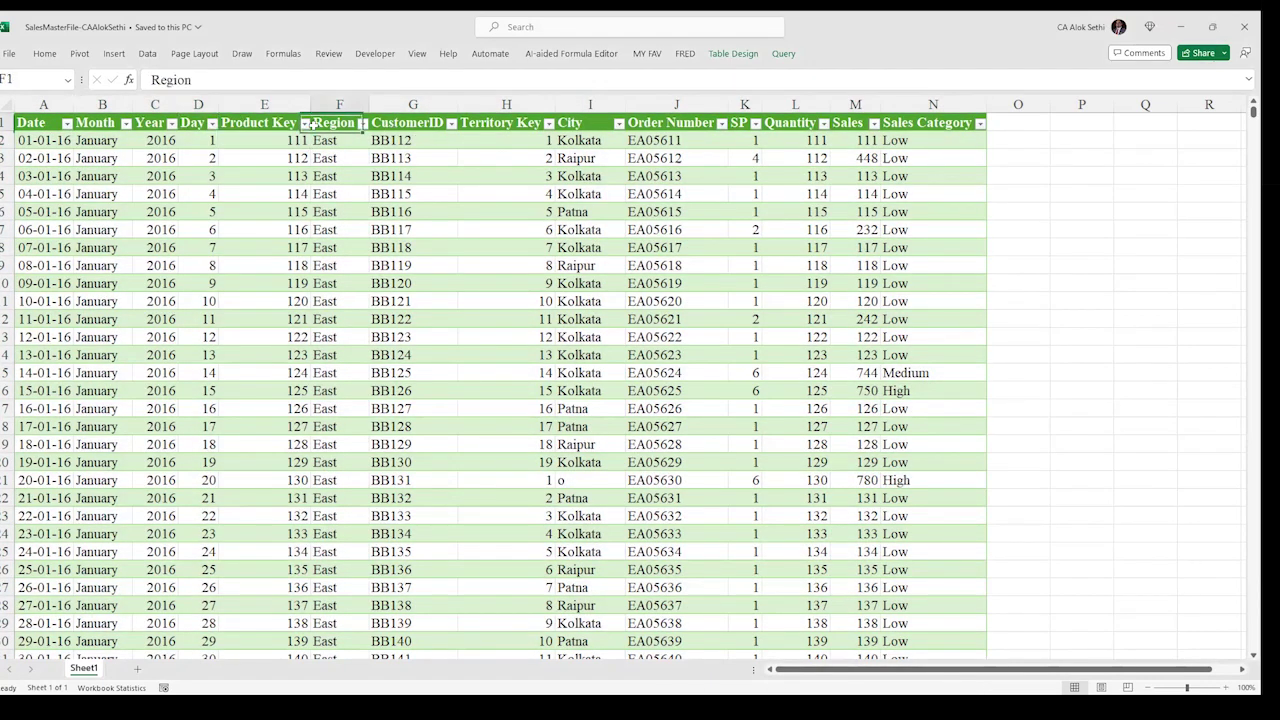
pyautogui.click(414, 137)
pyautogui.click(503, 143)
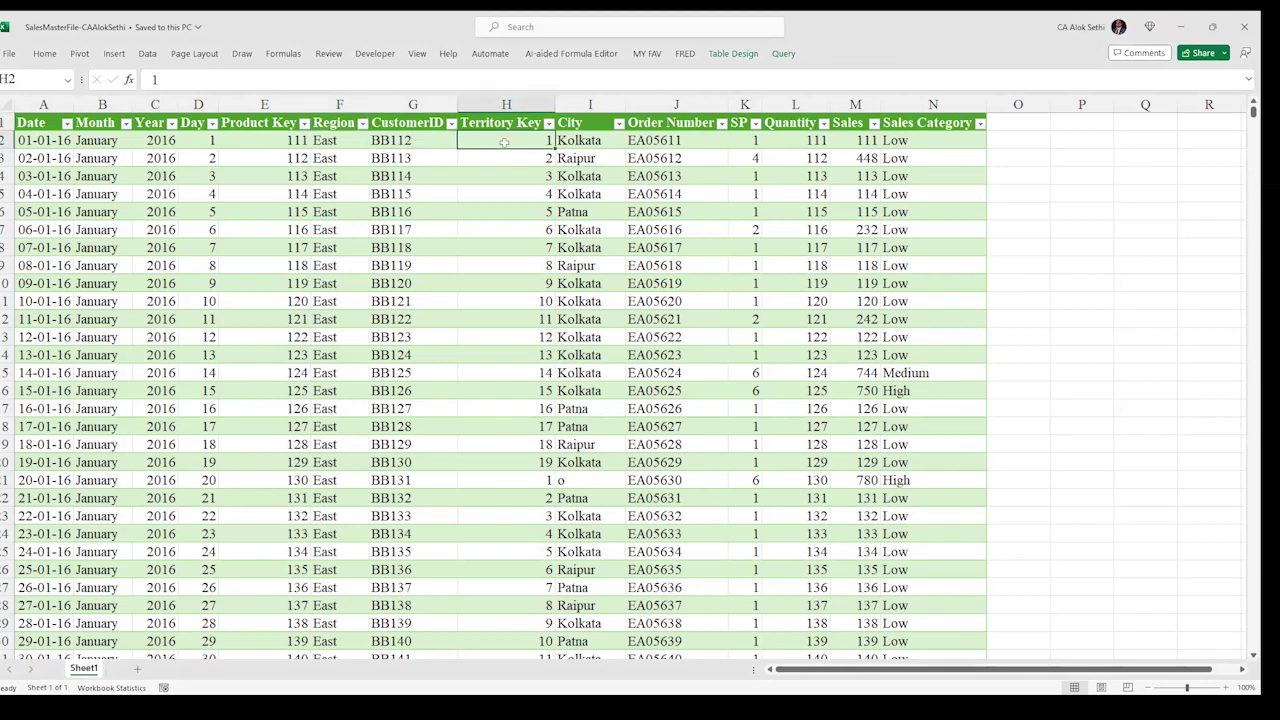
pyautogui.click(613, 154)
pyautogui.click(660, 143)
pyautogui.click(745, 140)
pyautogui.click(792, 146)
pyautogui.click(852, 138)
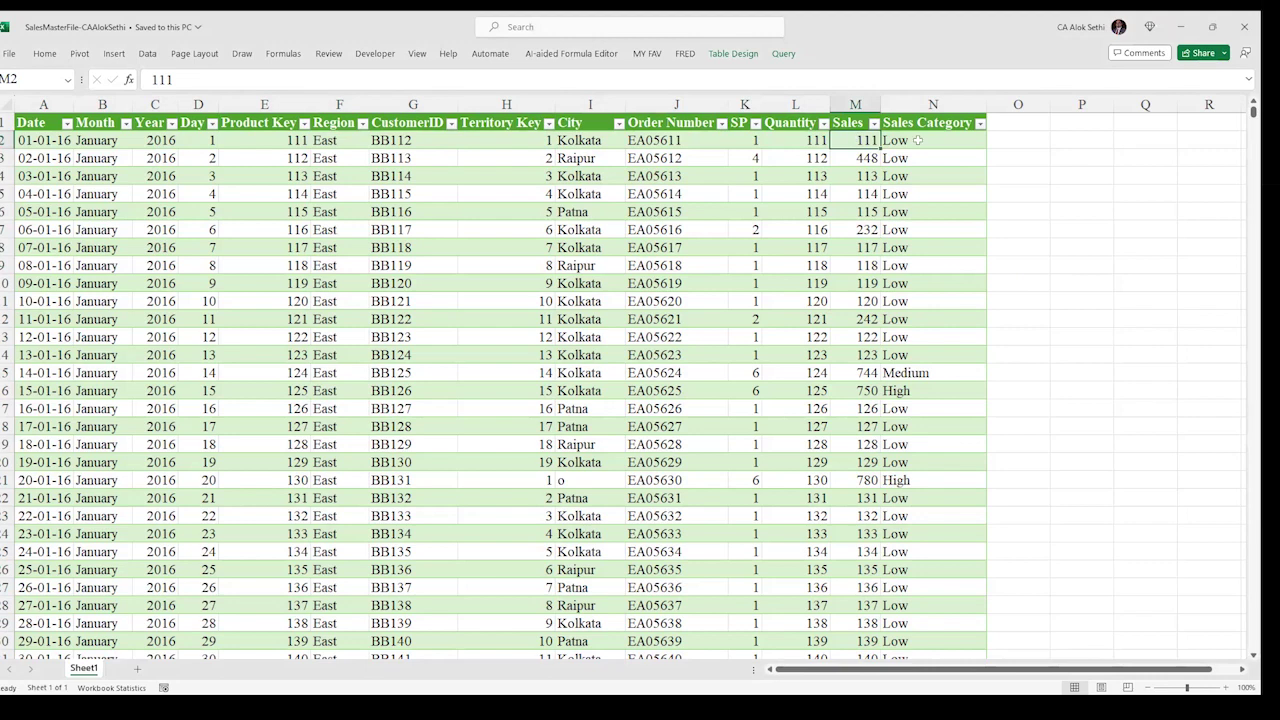
pyautogui.click(906, 140)
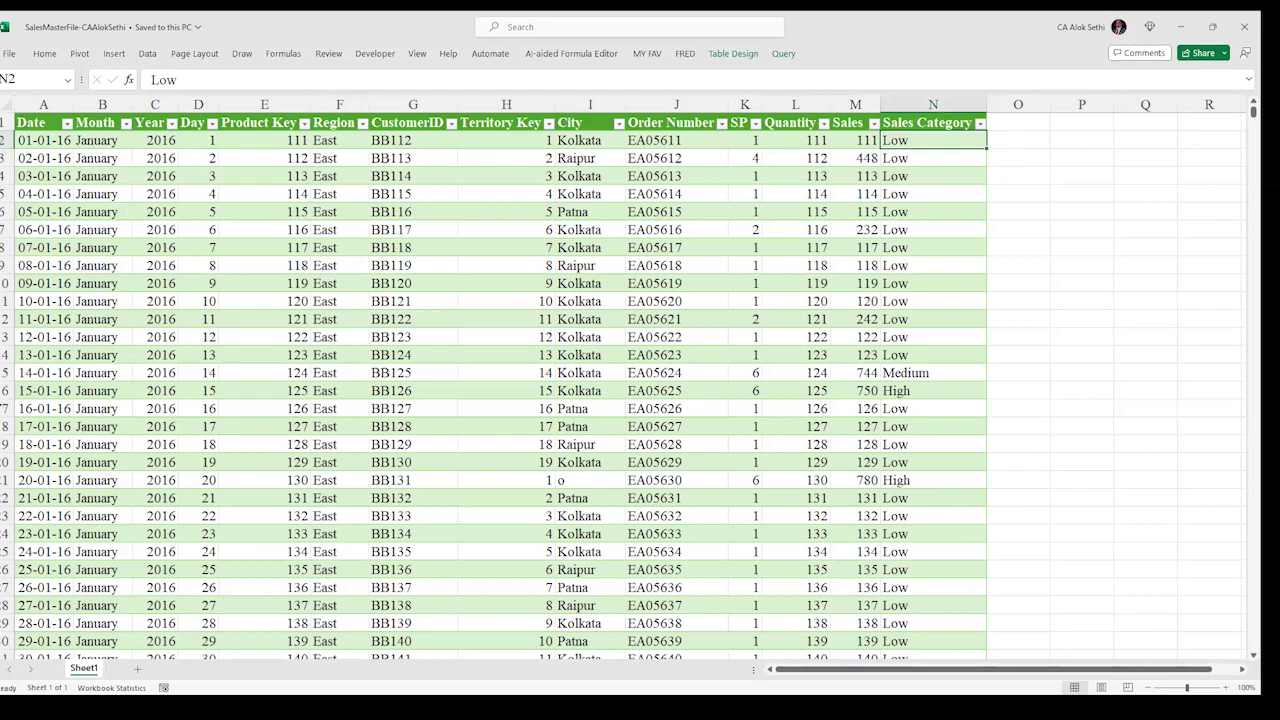
pyautogui.click(109, 320)
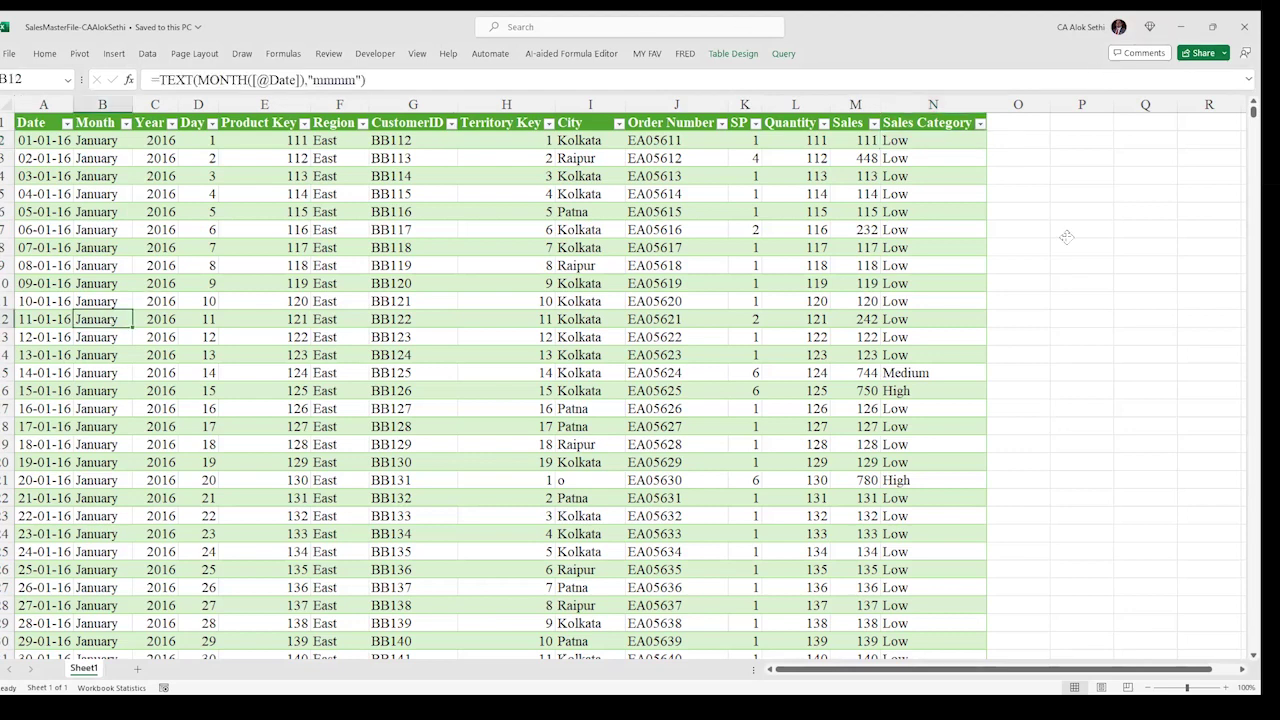
# Select the table's header row from Date to Sales Category to check the number of columns.
pyautogui.moveTo(910, 104); pyautogui.dragTo(44, 104)
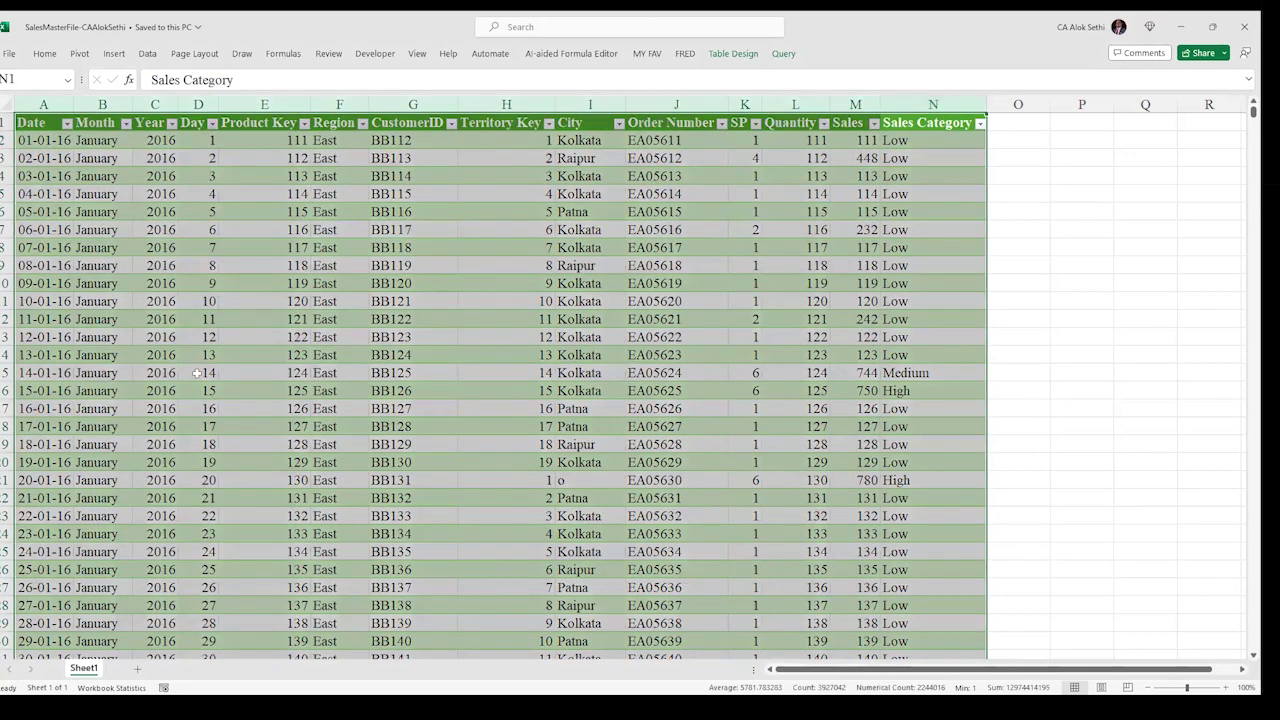
pyautogui.click(110, 246)
pyautogui.hotkey('ctrl', 'Home')
pyautogui.moveTo(269, 134); pyautogui.dragTo(920, 122)
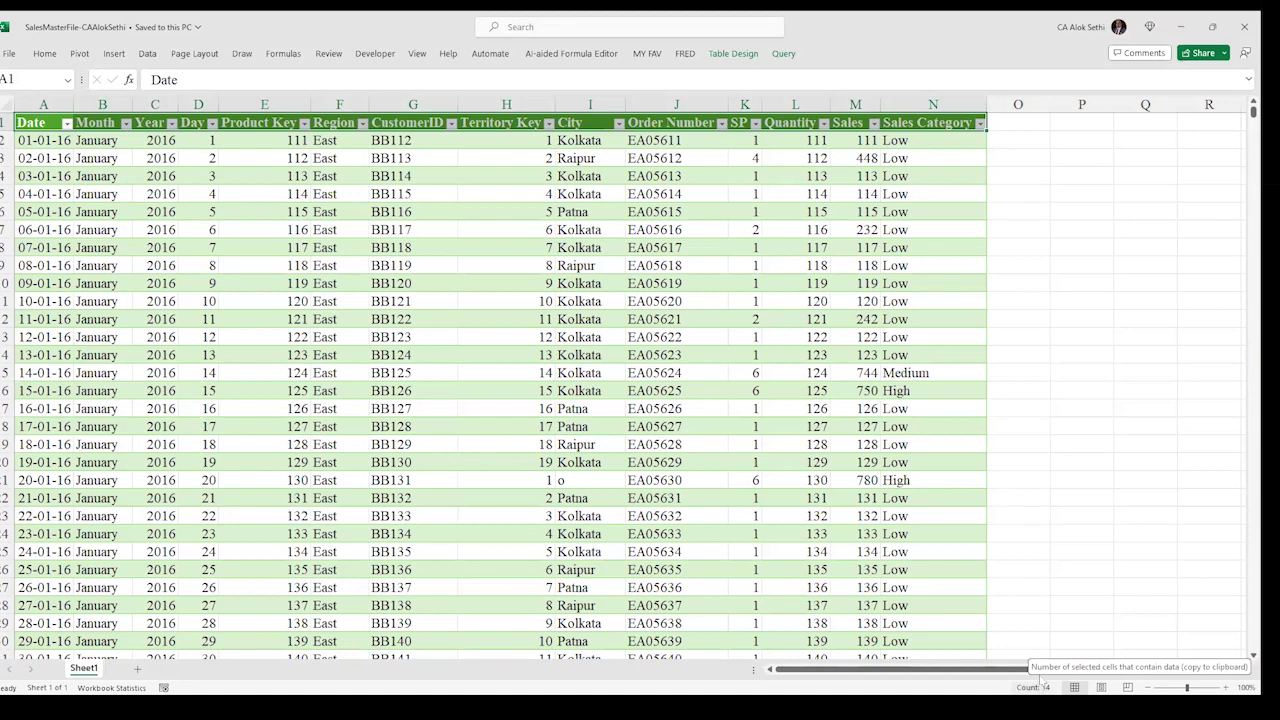
pyautogui.click(90, 175)
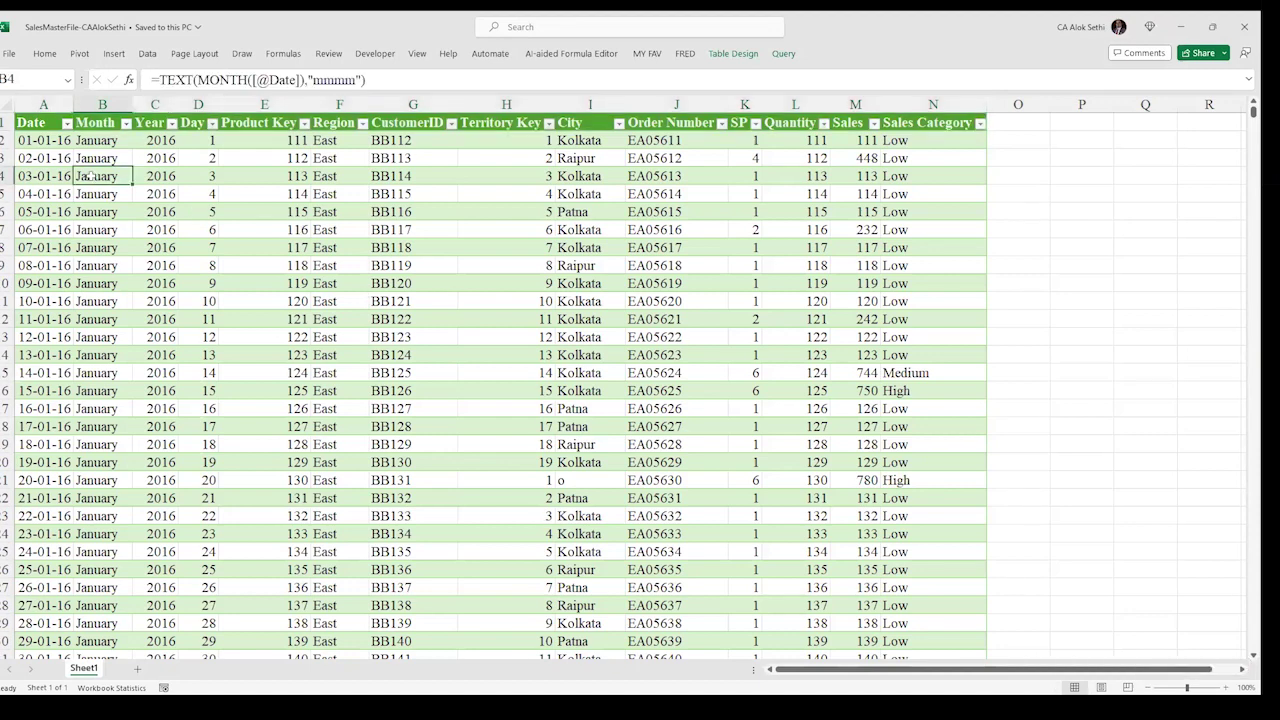
# Go to the last record in the Date column to check how many rows the sales table has.
pyautogui.click(35, 142)
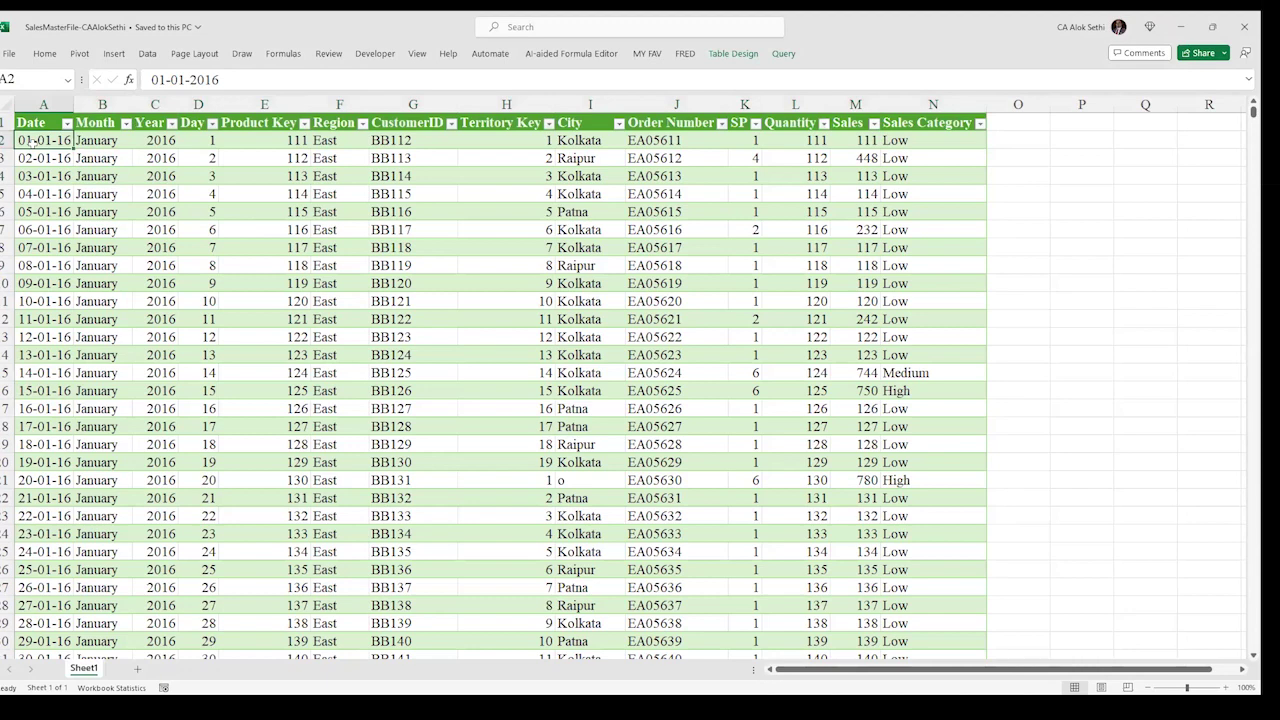
pyautogui.hotkey('ctrl', 'Down')
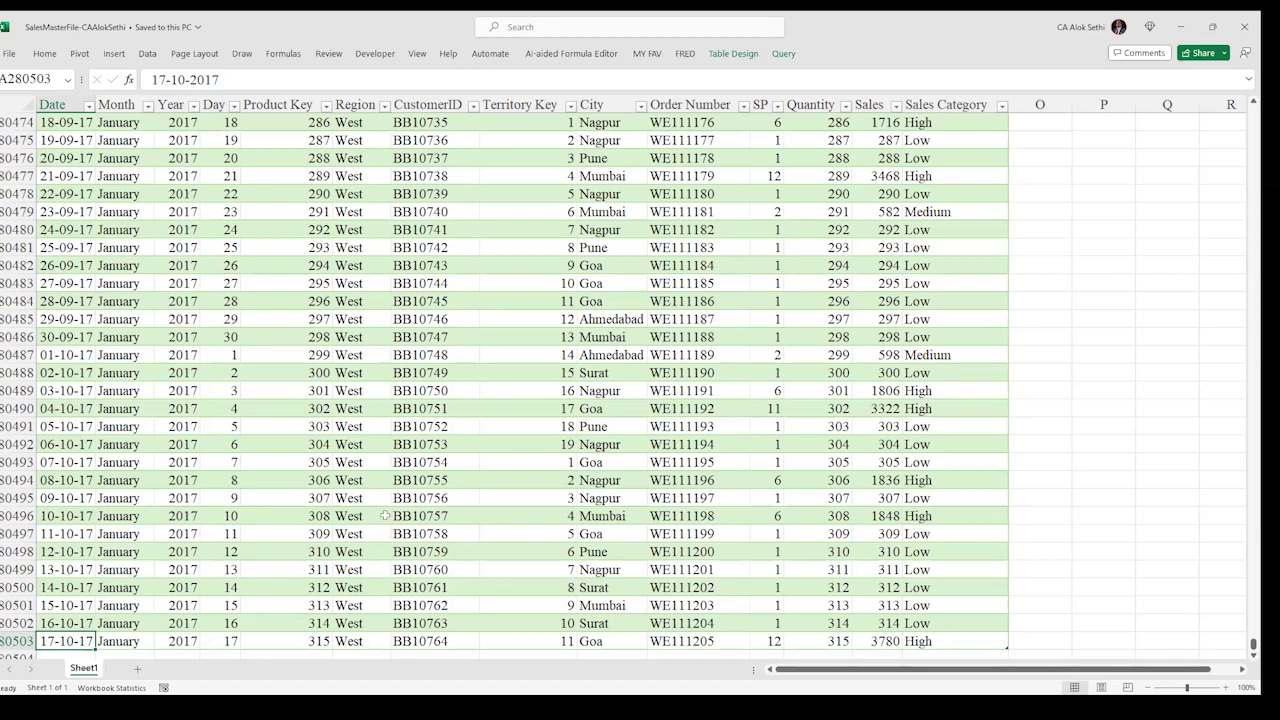
pyautogui.hotkey('ctrl', 'Home')
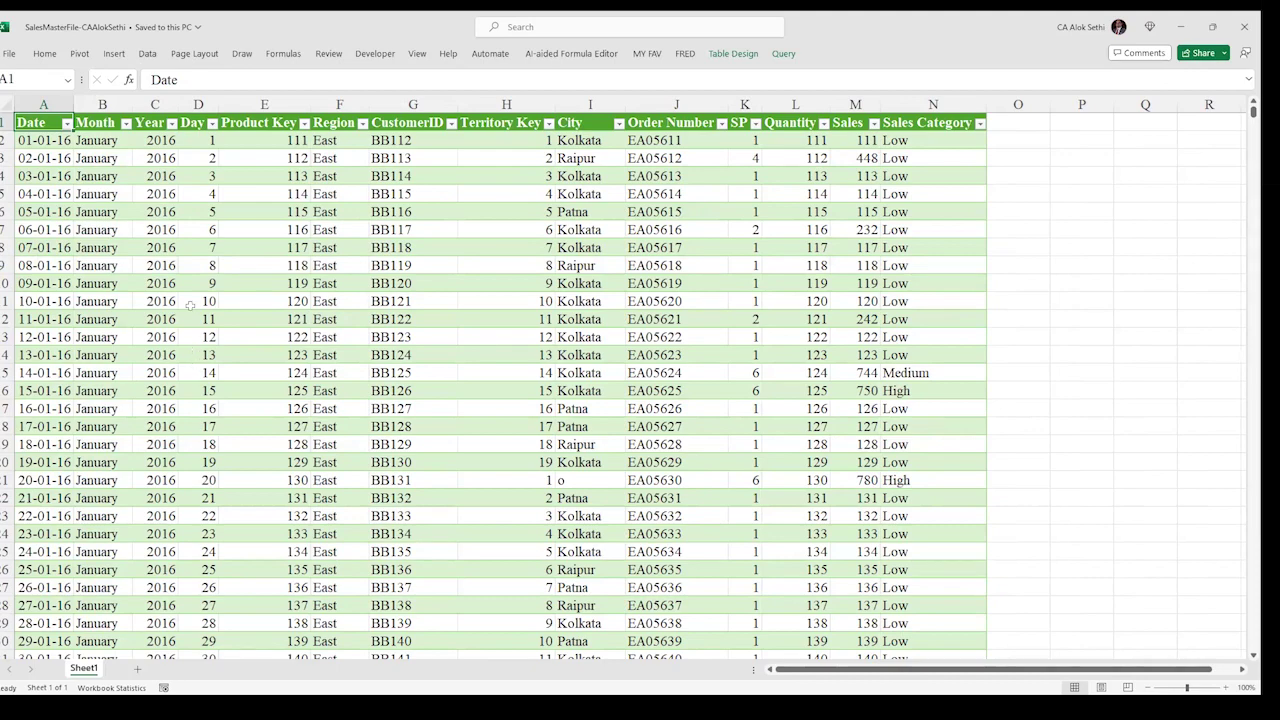
pyautogui.hotkey('ctrl', 'Down')
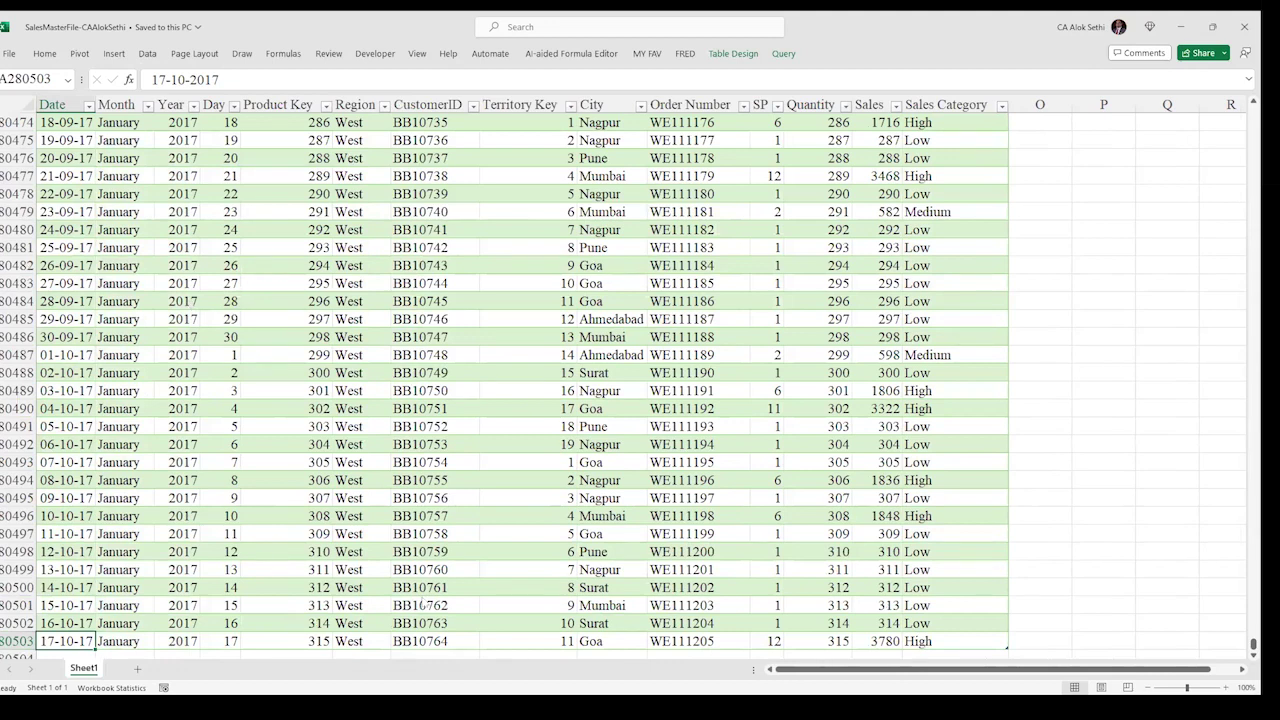
pyautogui.hotkey('alt', 'Tab')
pyautogui.hotkey('alt', 'Tab')
# Check the worksheet's last available row below the table and return to the Date header cell.
pyautogui.press('Down')
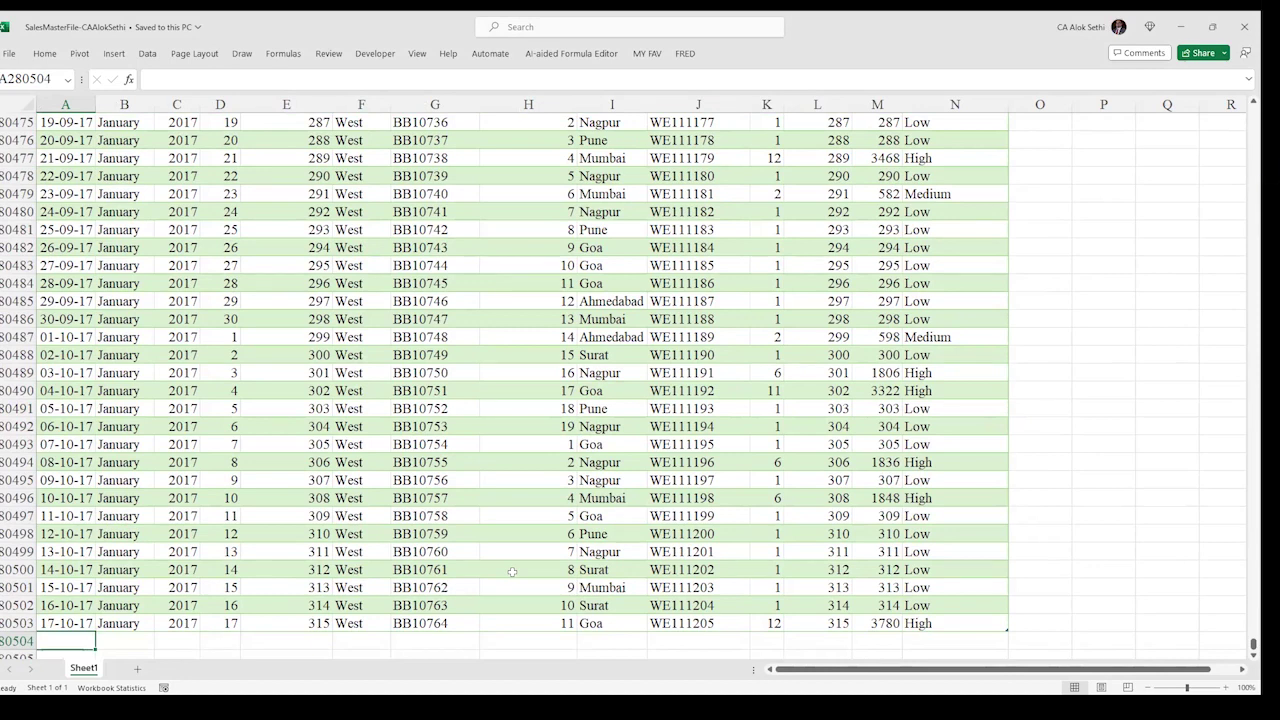
pyautogui.hotkey('ctrl', 'n')
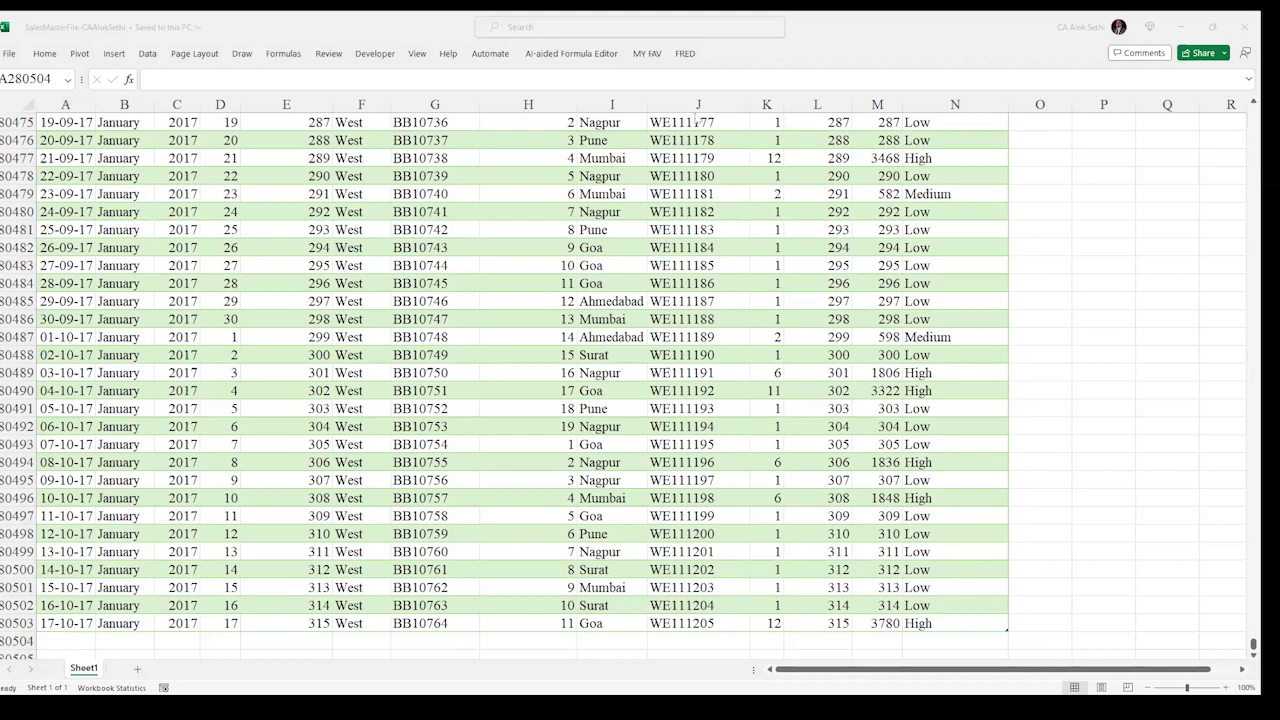
pyautogui.hotkey('ctrl', 'Down')
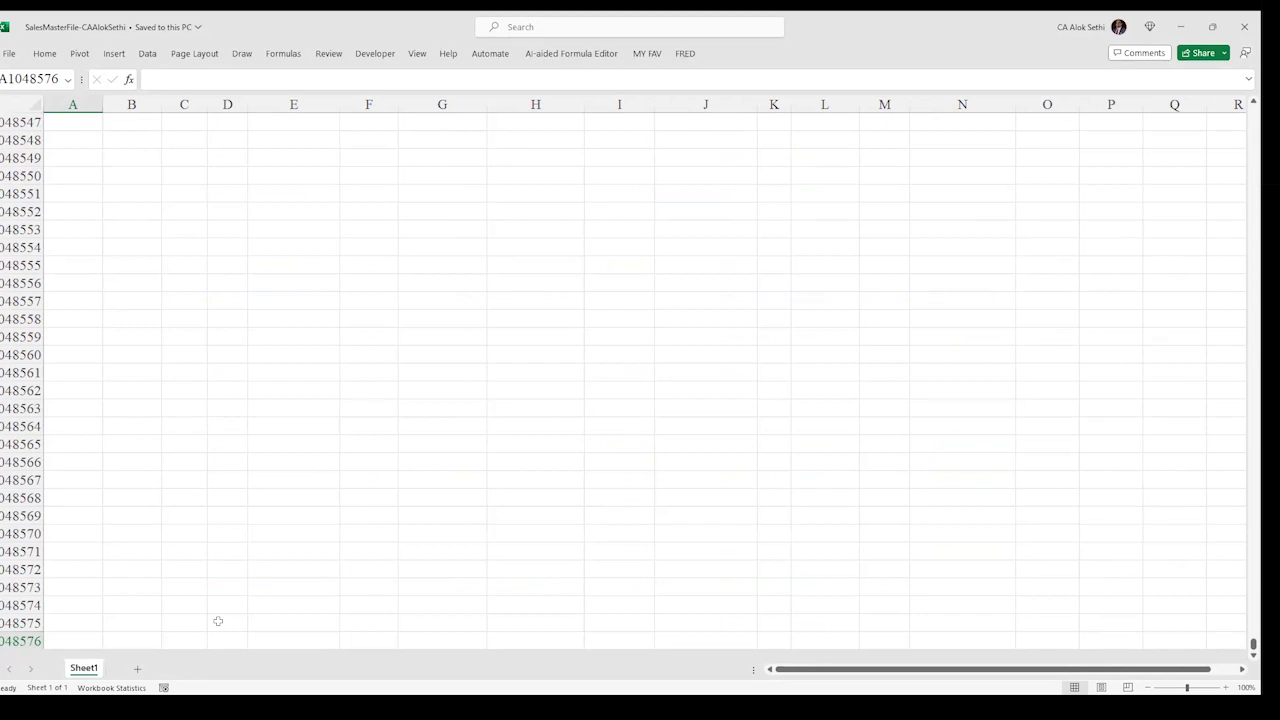
pyautogui.hotkey('ctrl', 'Up')
pyautogui.hotkey('ctrl', 'Up')
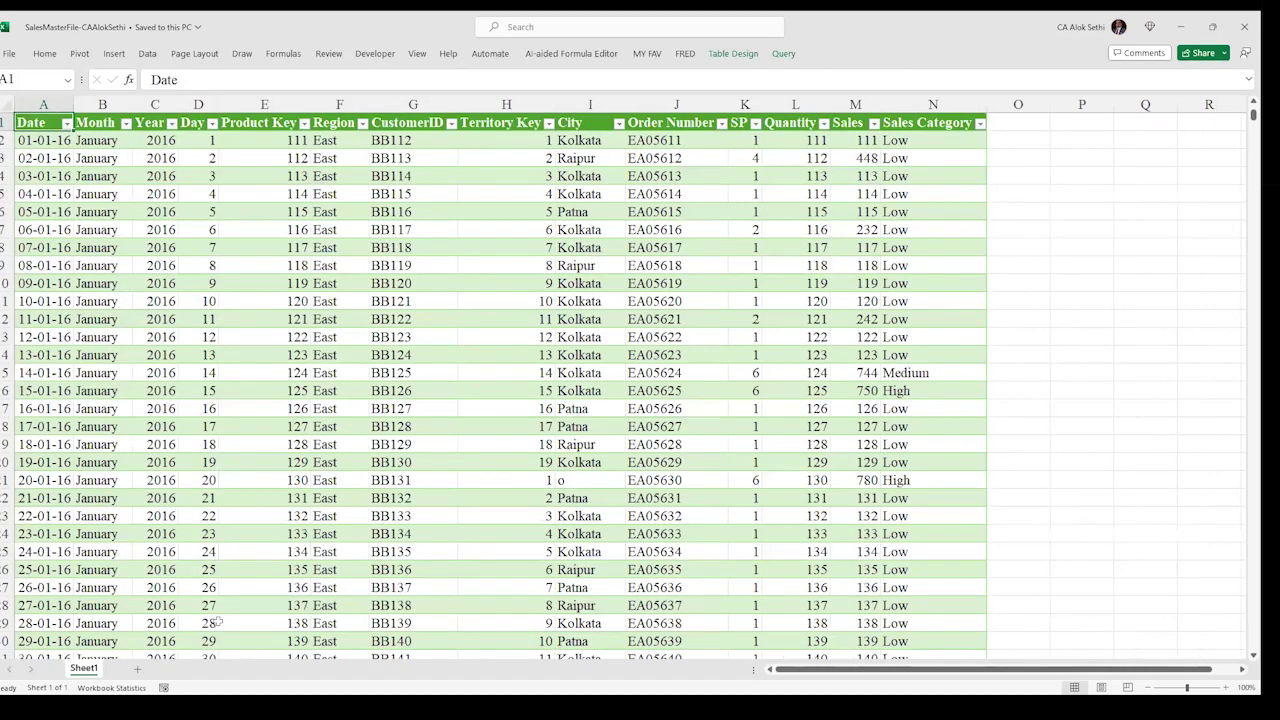
pyautogui.hotkey('ctrl', 'Down')
pyautogui.hotkey('ctrl', 'Up')
# Check which distinct values the Year and Region columns offer in their filter lists, leaving both unfiltered.
pyautogui.click(170, 122)
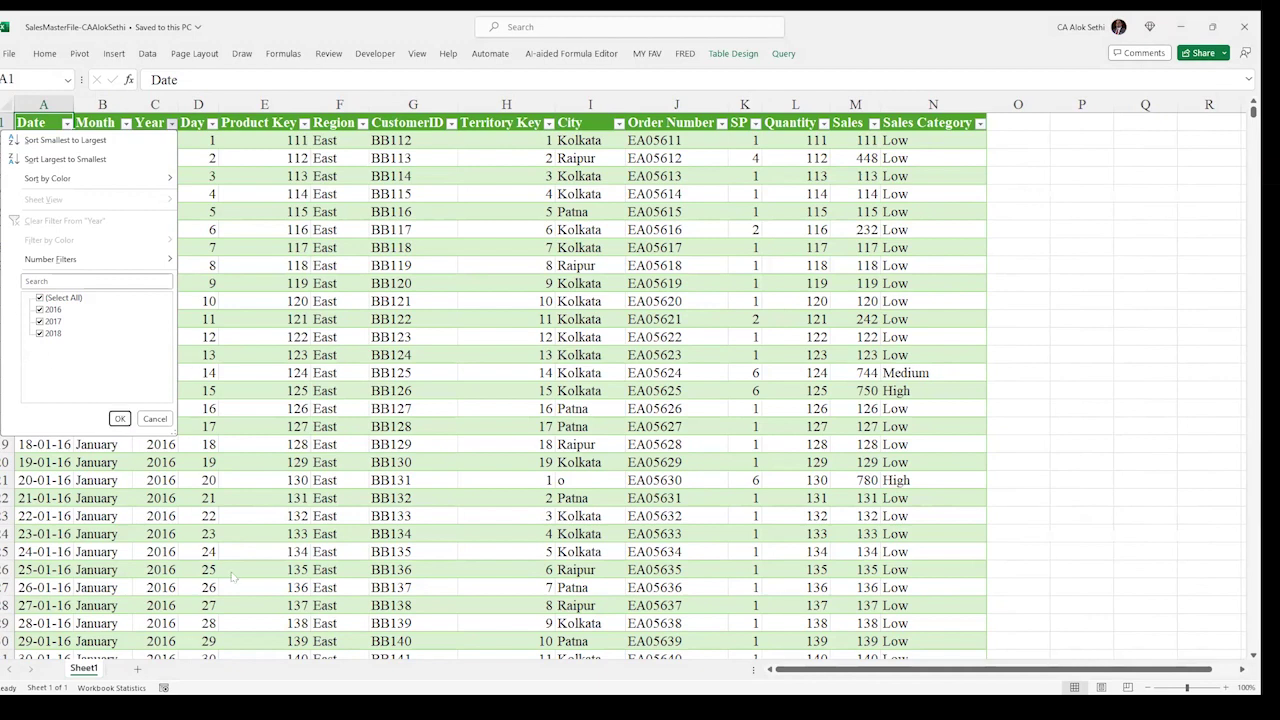
pyautogui.click(155, 419)
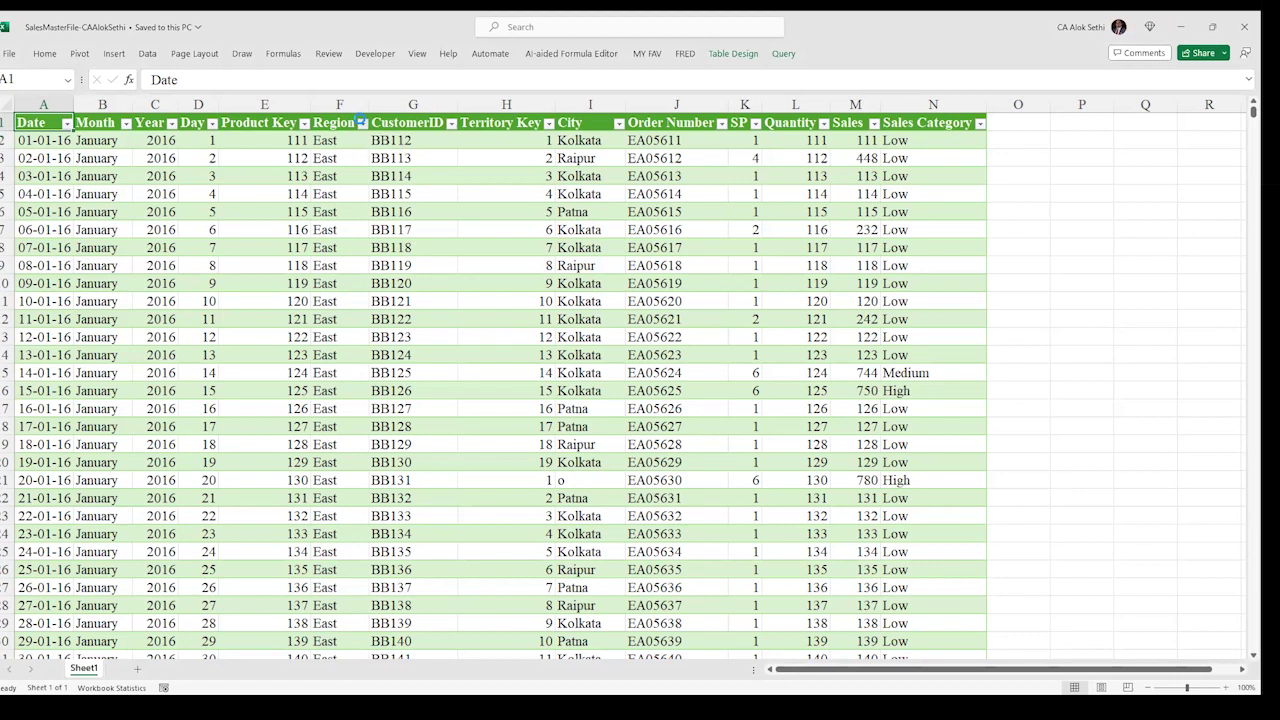
pyautogui.click(361, 122)
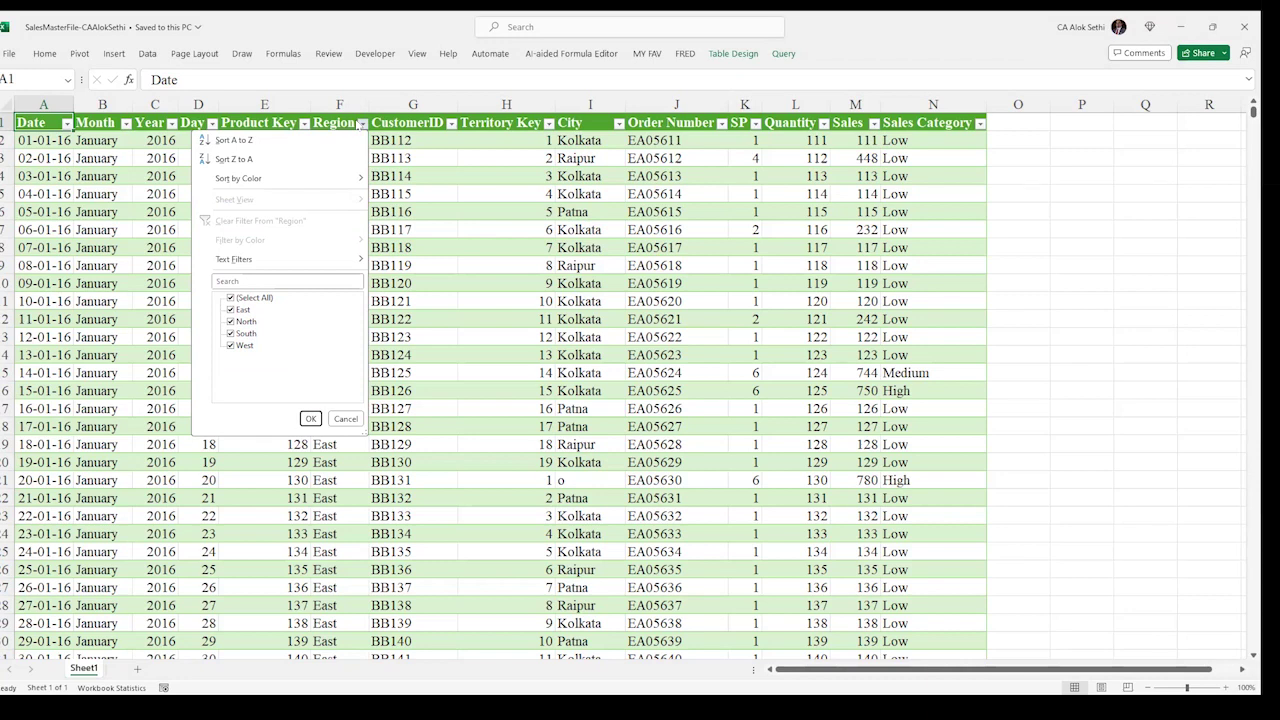
pyautogui.click(361, 122)
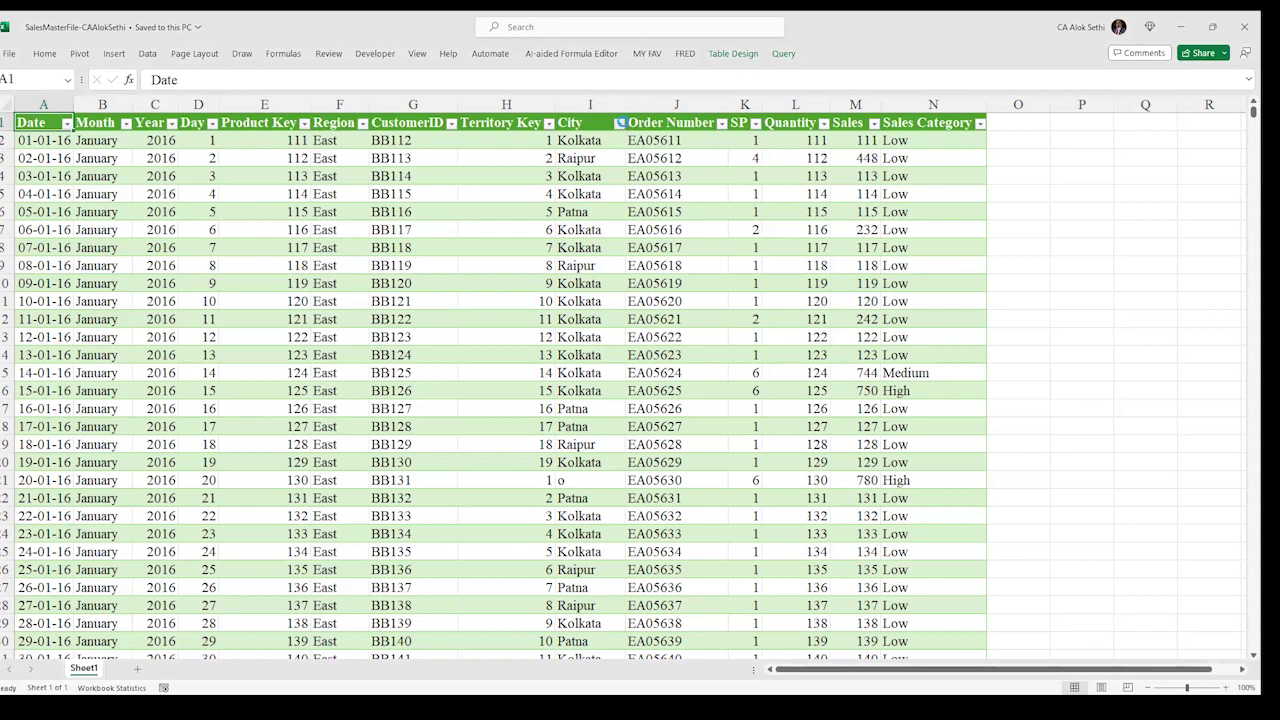
# Look through the full list of distinct cities in the City column's filter, leaving the column unfiltered.
pyautogui.click(620, 122)
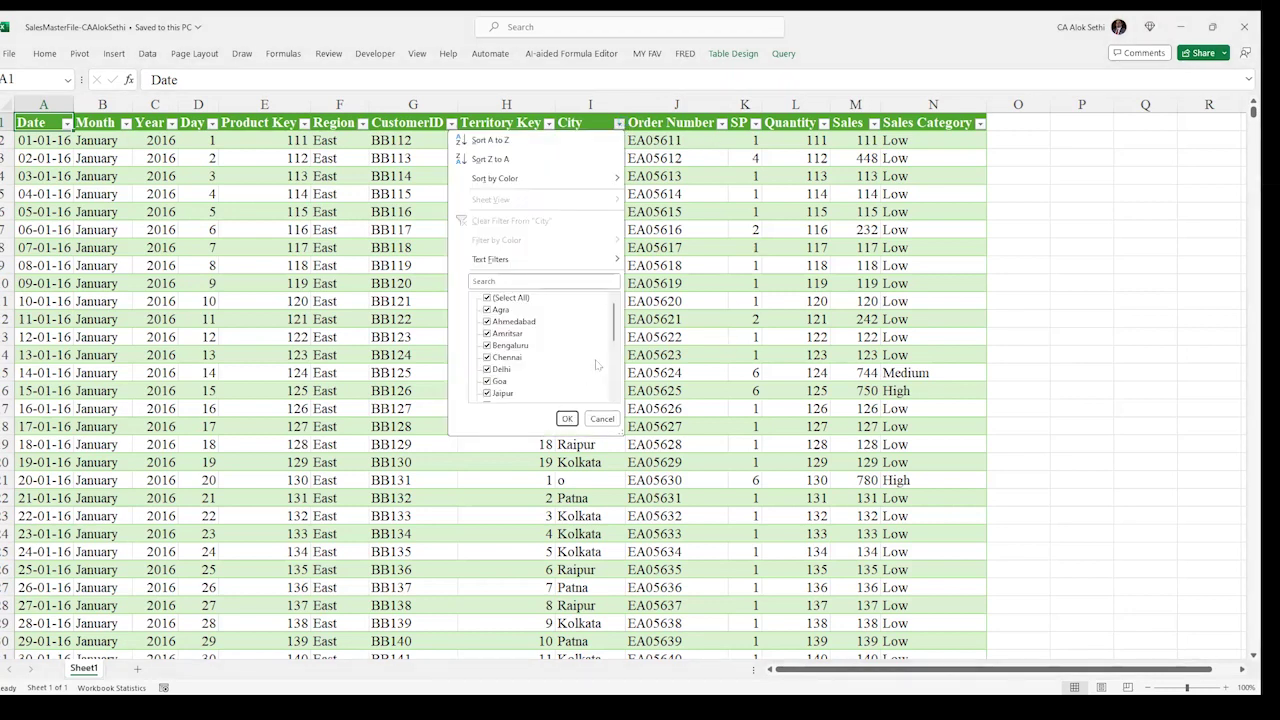
pyautogui.scroll(-5, 598, 370)
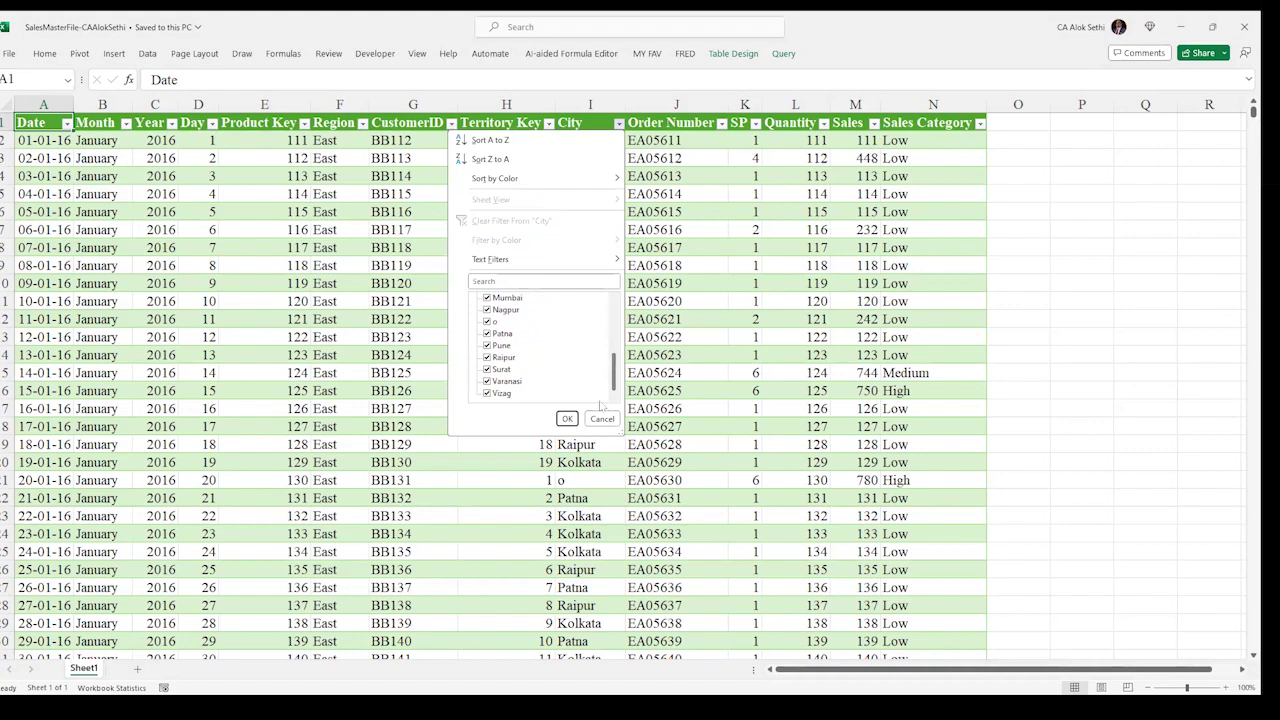
pyautogui.scroll(5, 610, 384)
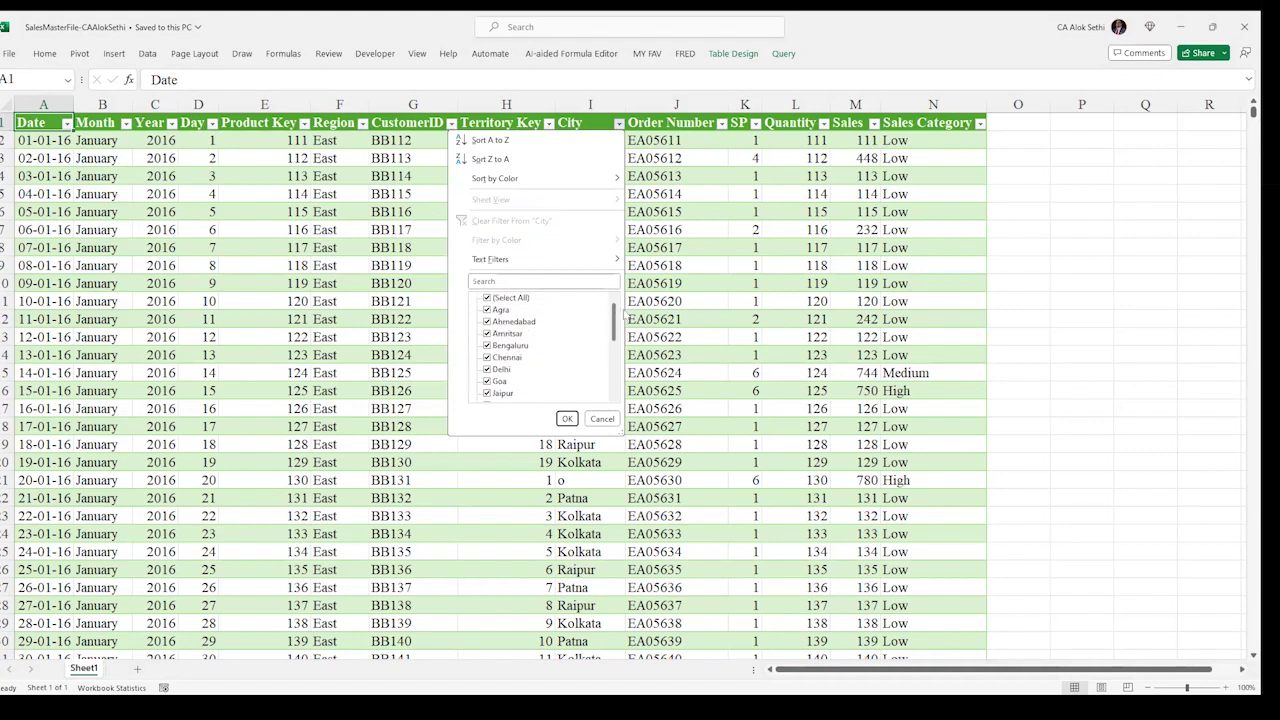
pyautogui.scroll(-5, 622, 338)
pyautogui.scroll(5, 620, 385)
pyautogui.moveTo(617, 330); pyautogui.dragTo(621, 378)
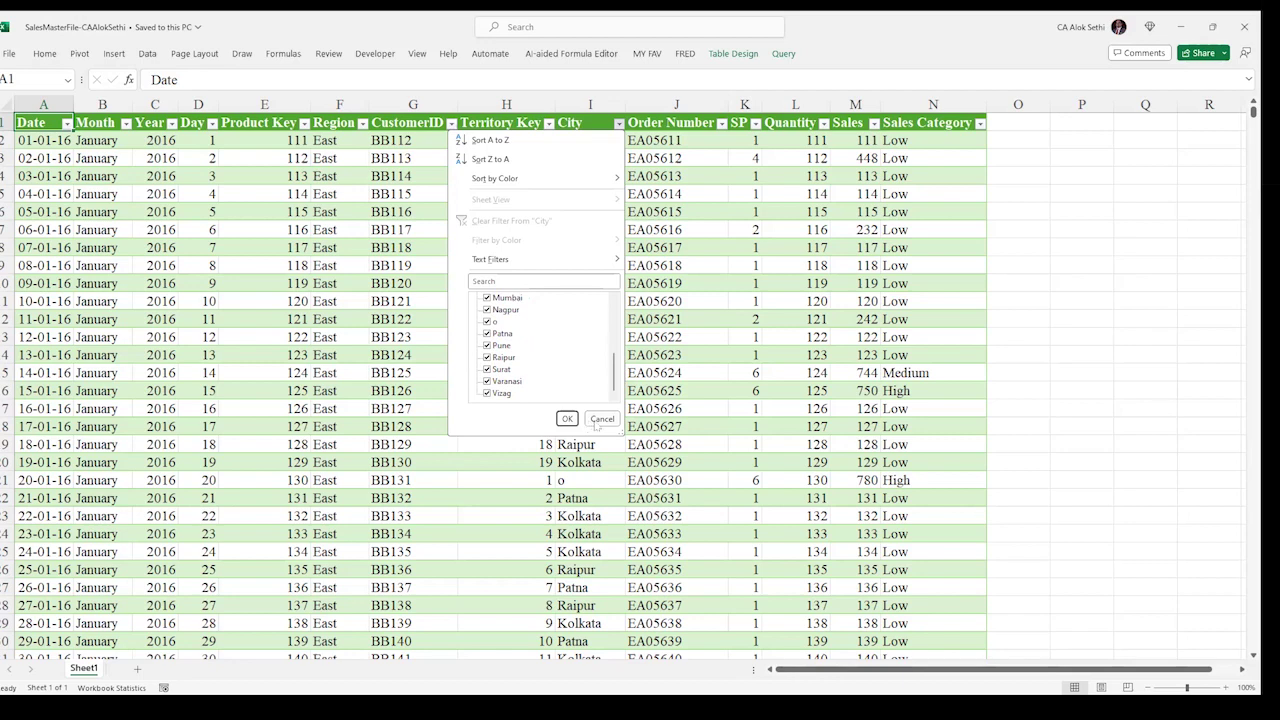
pyautogui.scroll(4, 578, 378)
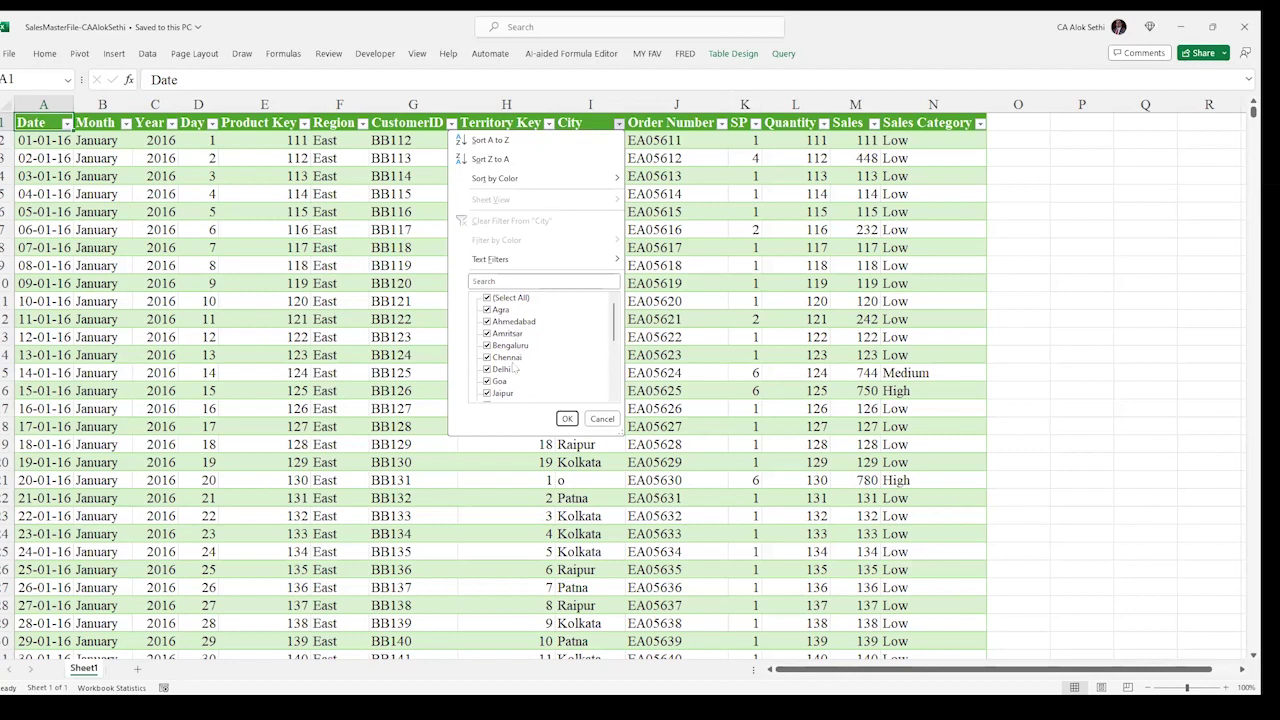
pyautogui.scroll(-1, 503, 398)
pyautogui.scroll(-2, 503, 398)
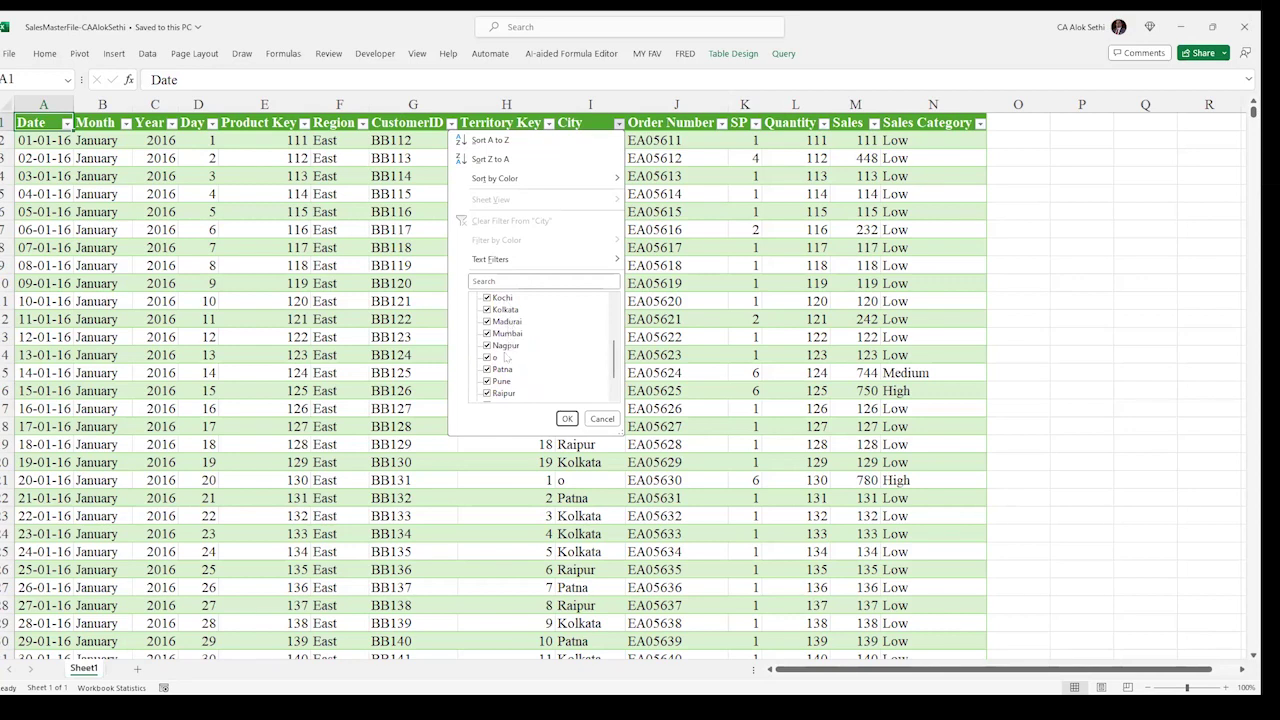
pyautogui.scroll(-1, 508, 398)
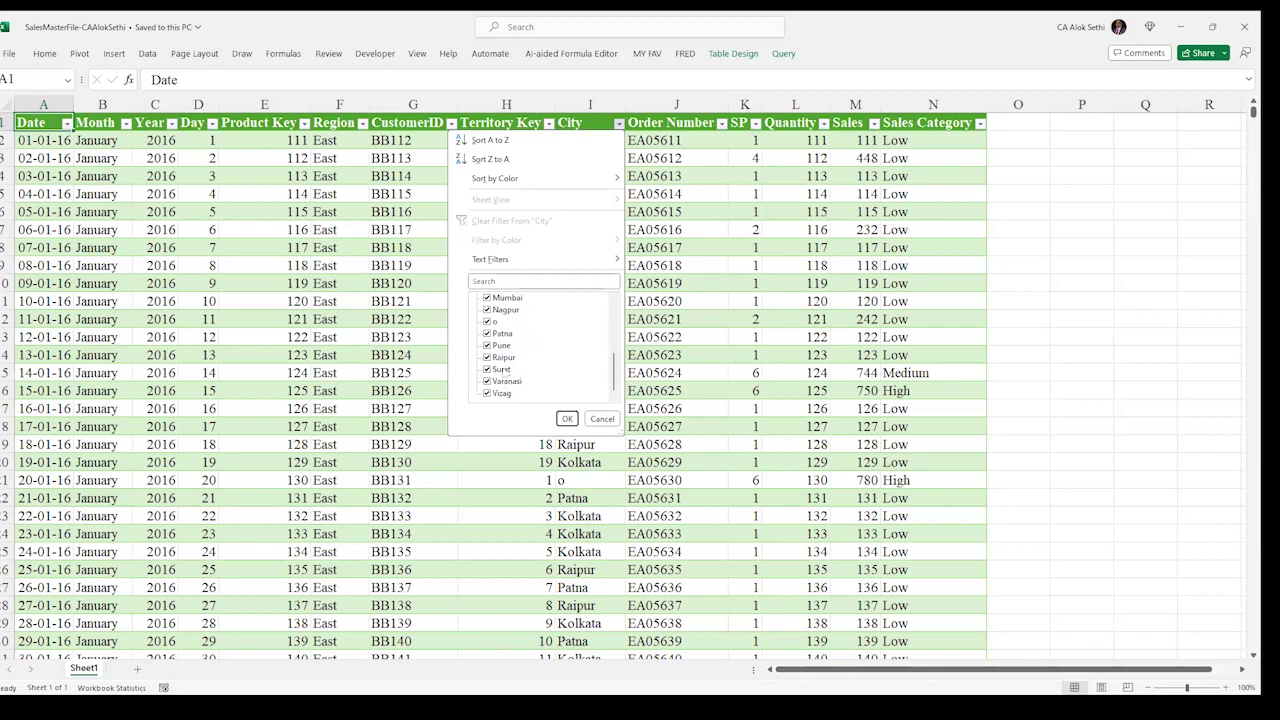
pyautogui.press('Escape')
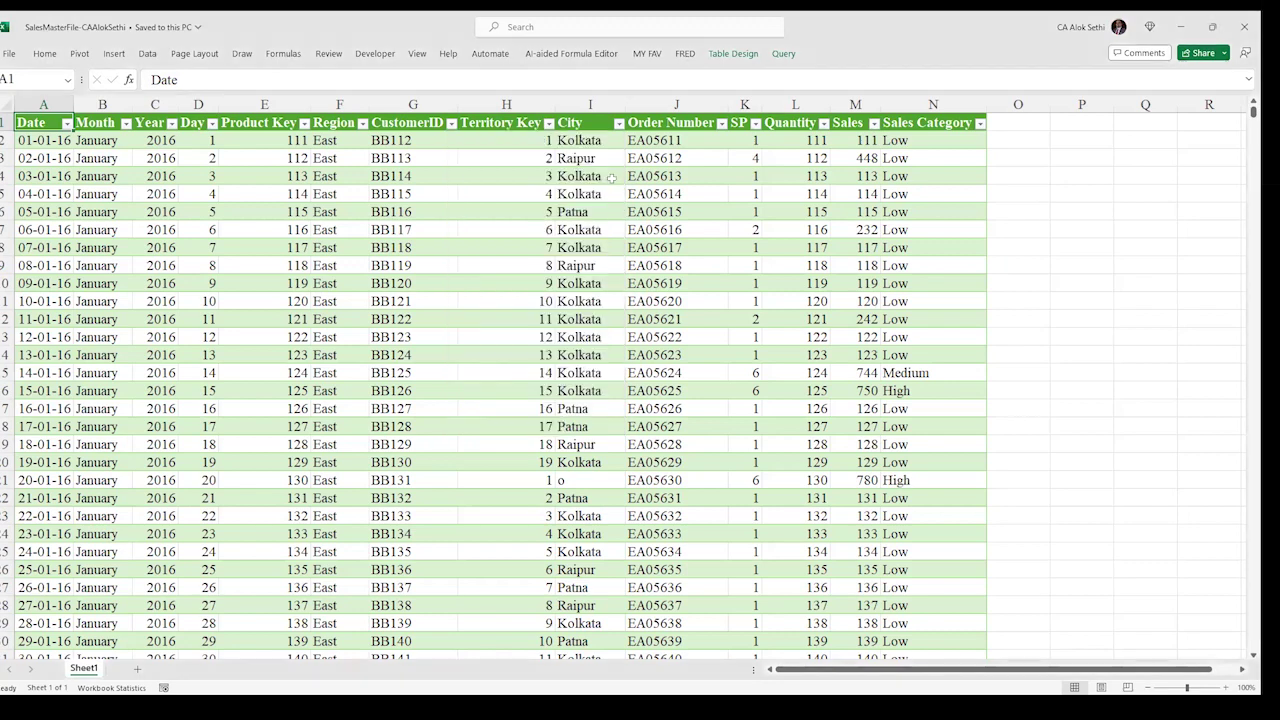
# Check the distinct order numbers in the Order Number column's filter list, leaving the column unfiltered.
pyautogui.click(578, 157)
pyautogui.press('Right')
pyautogui.press('Up')
pyautogui.press('Up')
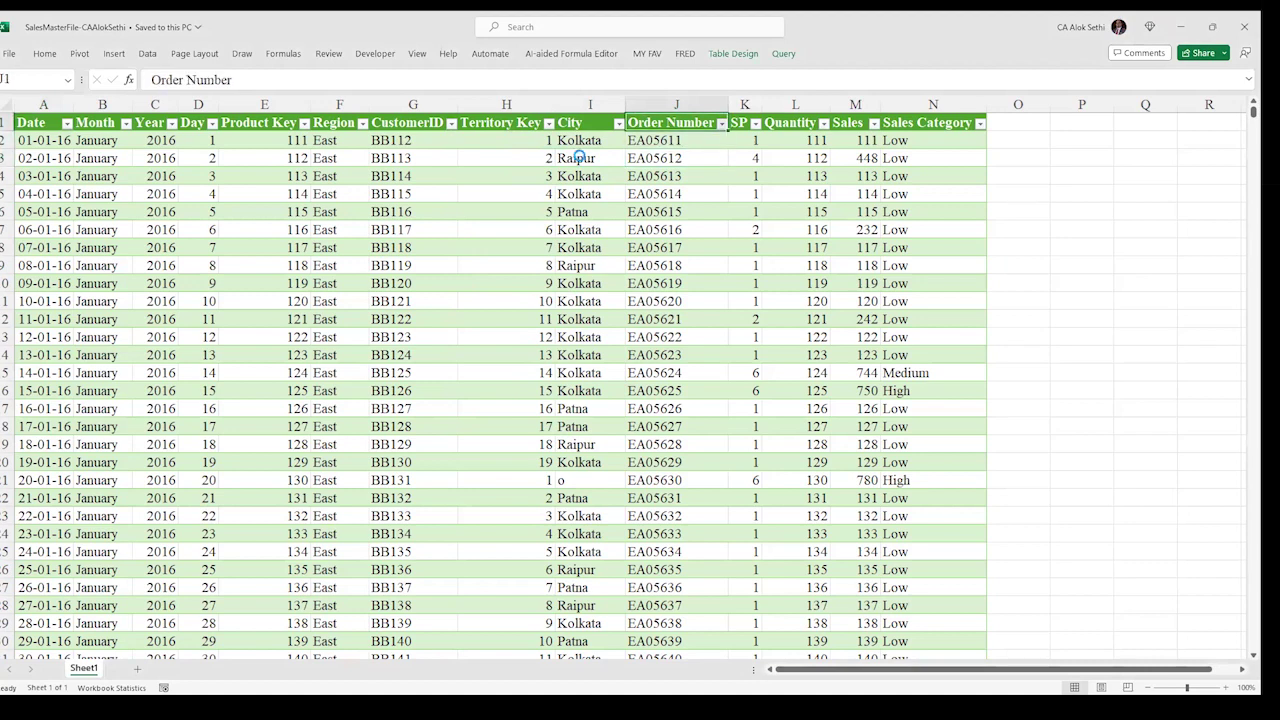
pyautogui.hotkey('alt', 'Down')
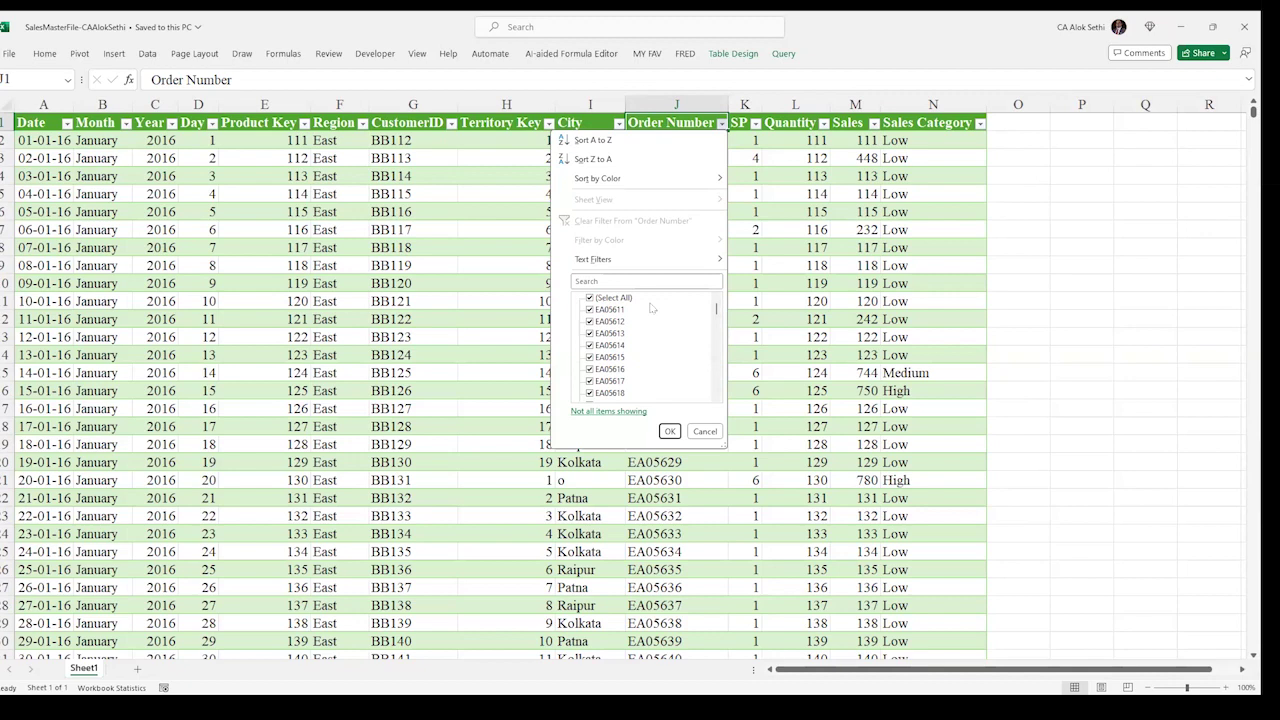
pyautogui.press('Escape')
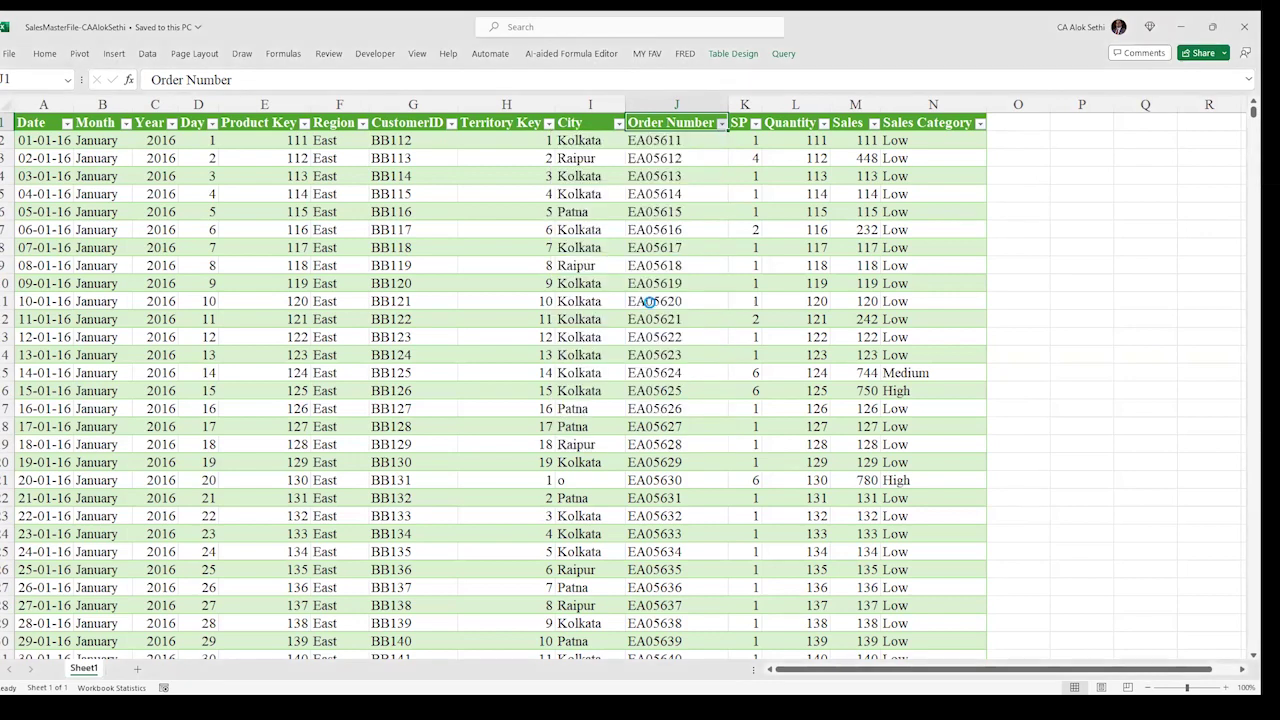
# Go to the last record in the Order Number column and return to its header cell.
pyautogui.click(705, 285)
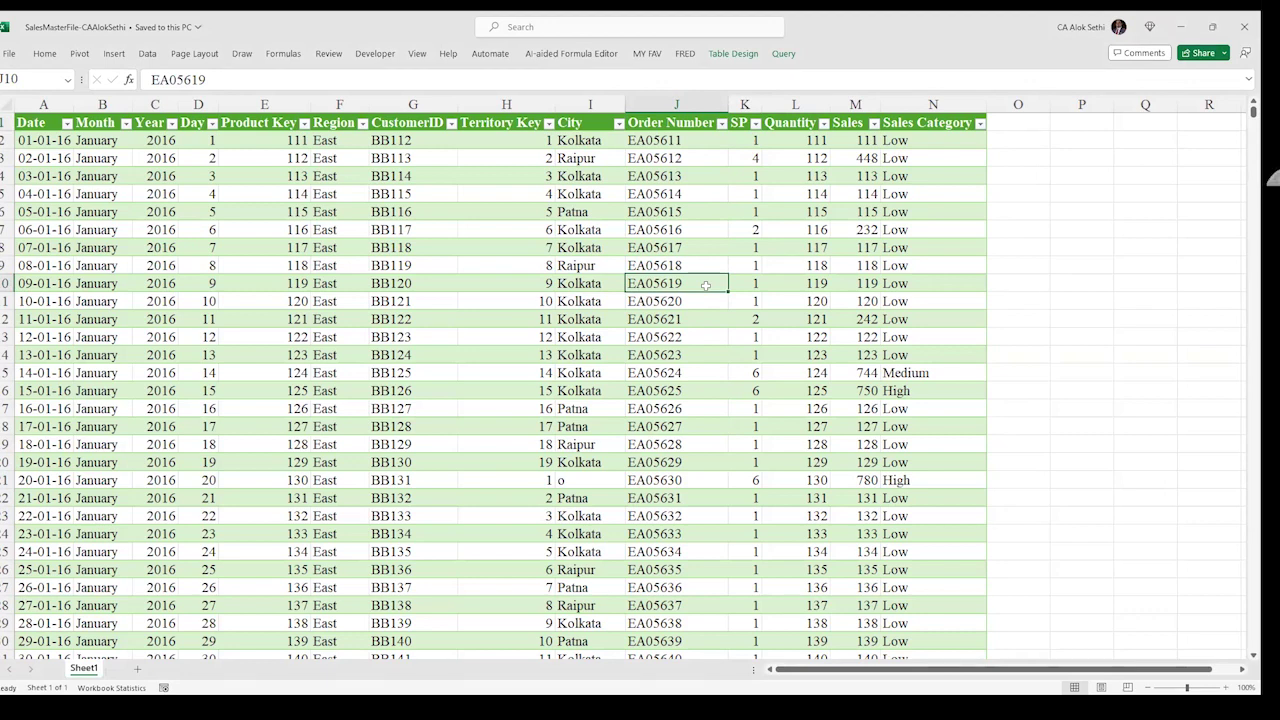
pyautogui.hotkey('ctrl', 'Down')
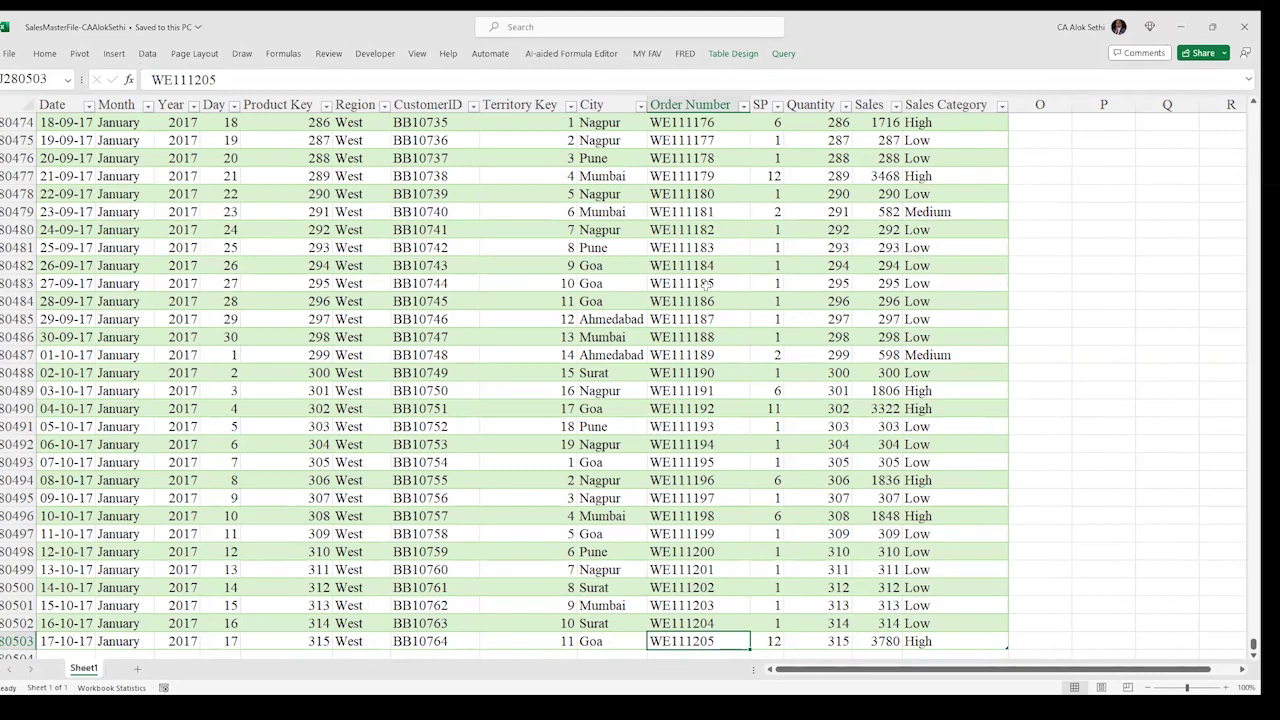
pyautogui.hotkey('ctrl', 'Up')
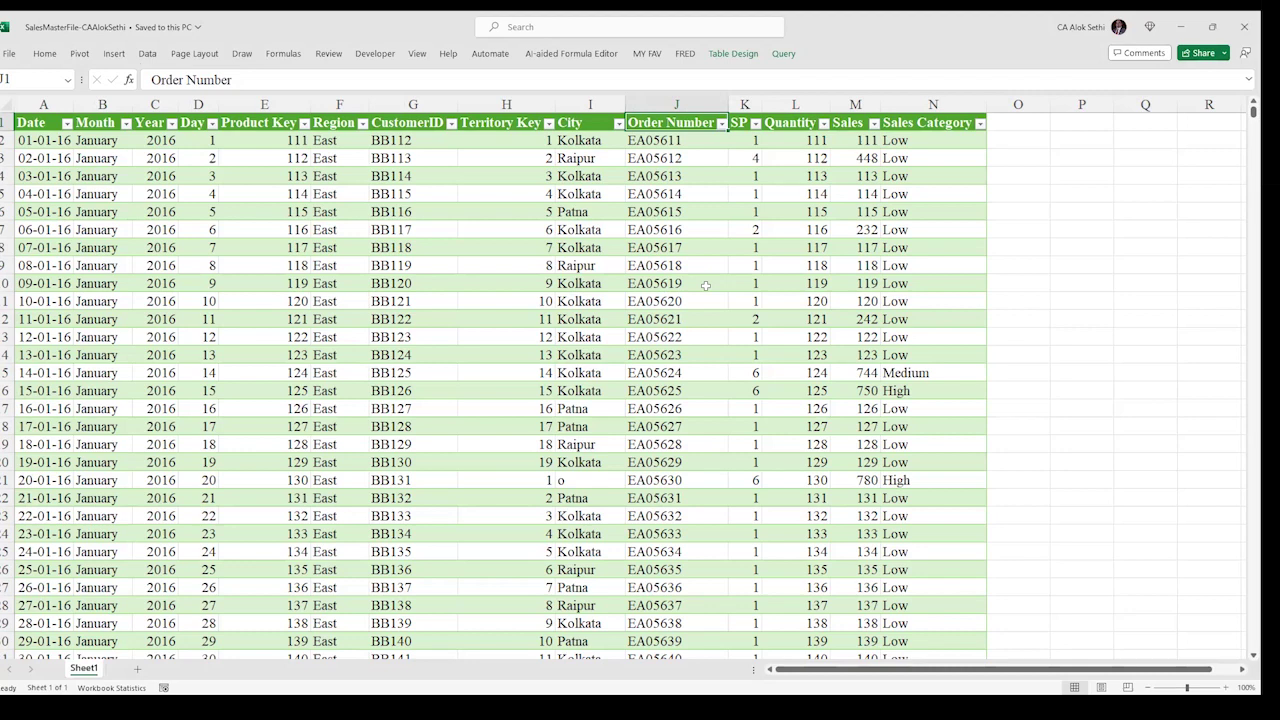
# Check the distinct values in the Sales Category filter list and return to cell A1.
pyautogui.press('Right')
pyautogui.press('Right')
pyautogui.press('Right')
pyautogui.press('Right')
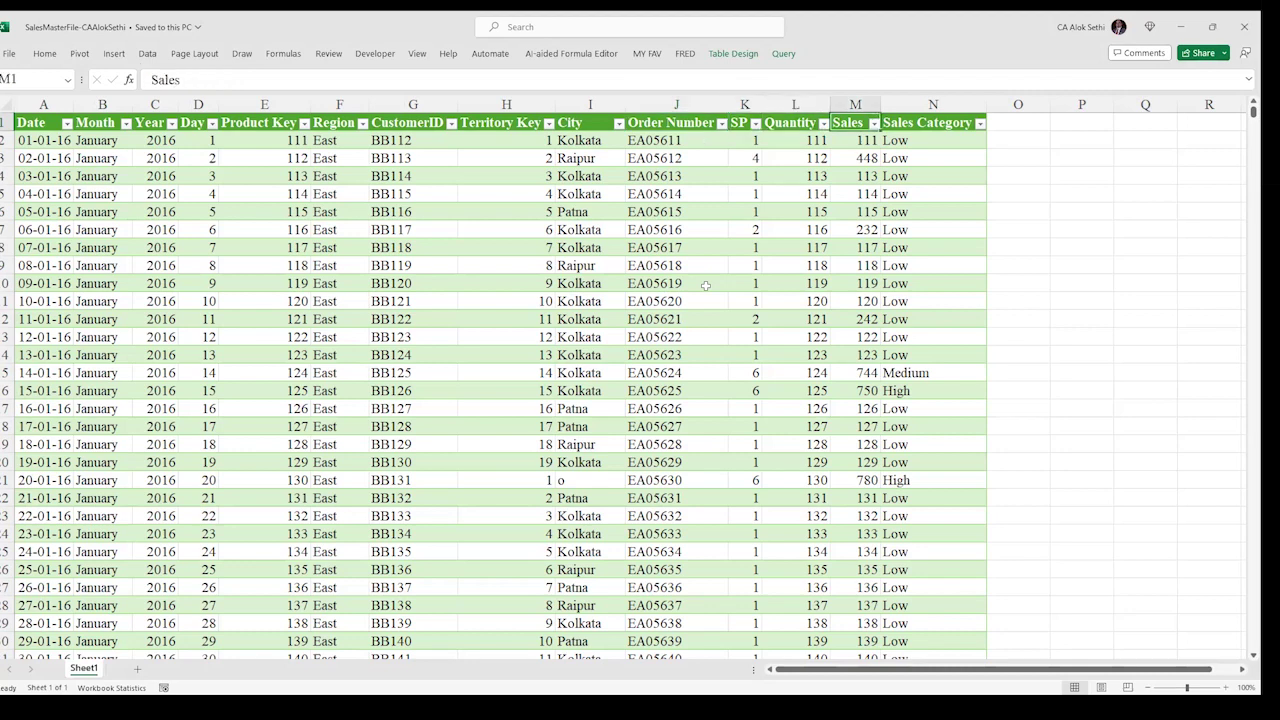
pyautogui.hotkey('alt', 'Down')
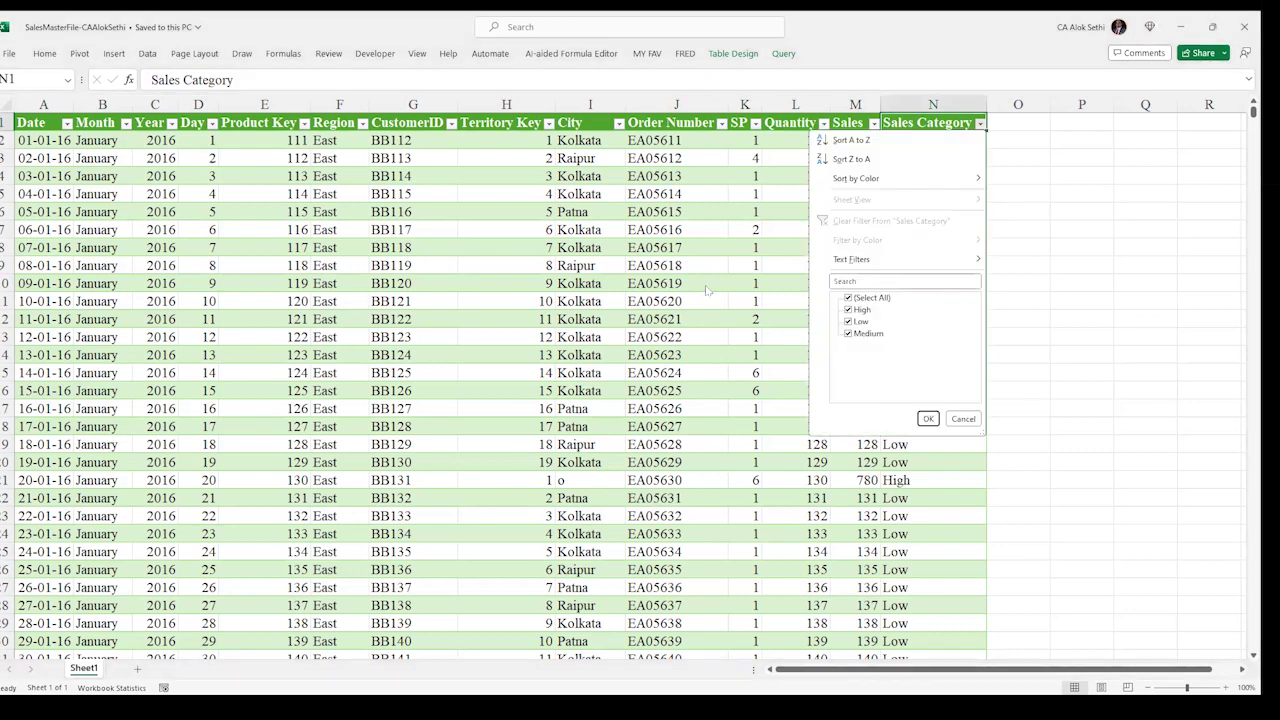
pyautogui.press('Escape')
pyautogui.hotkey('ctrl', 'Home')
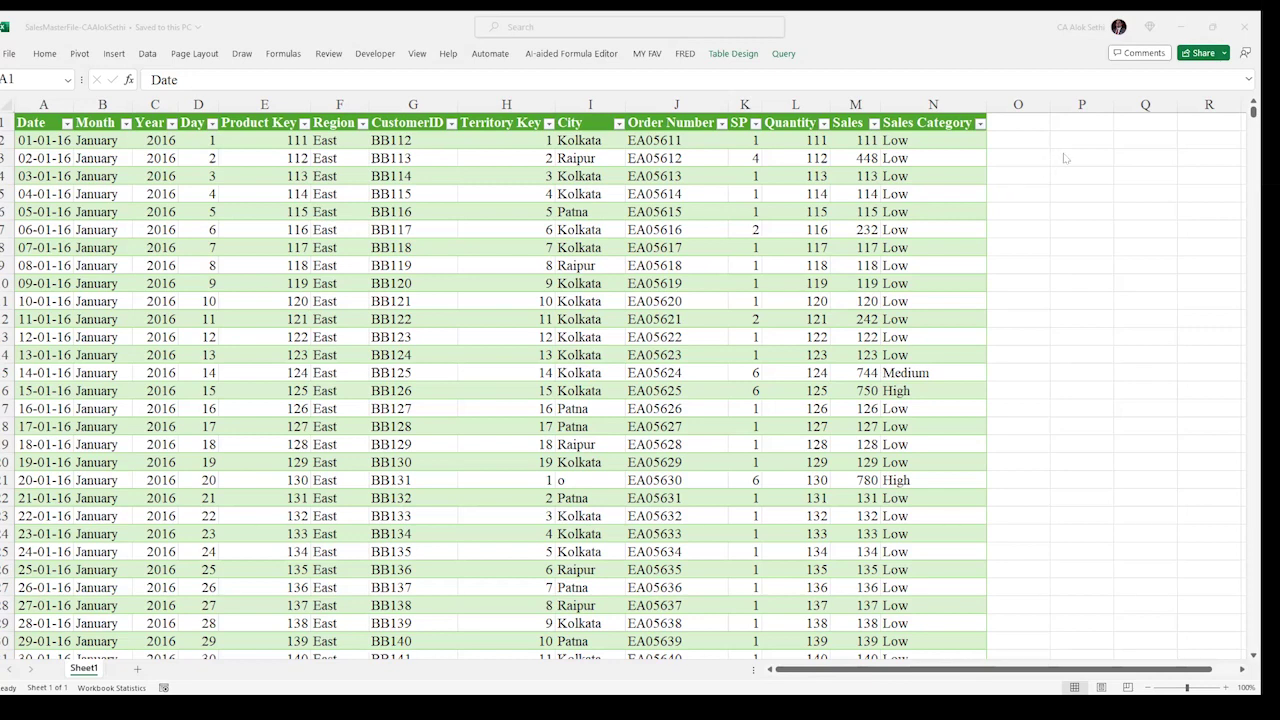
# Start a small summary beside the table with the headings Year in P2 and Sales in Q2, and 2016 in P3.
pyautogui.click(1065, 157)
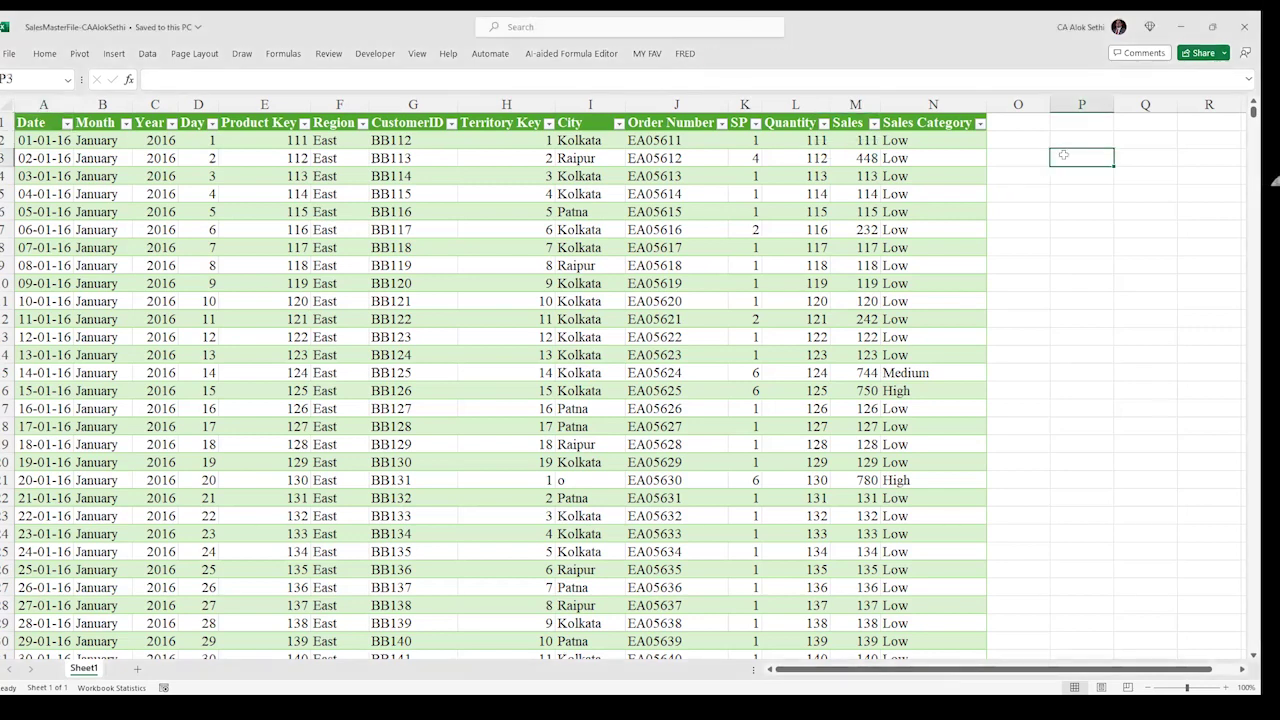
pyautogui.write('2016')
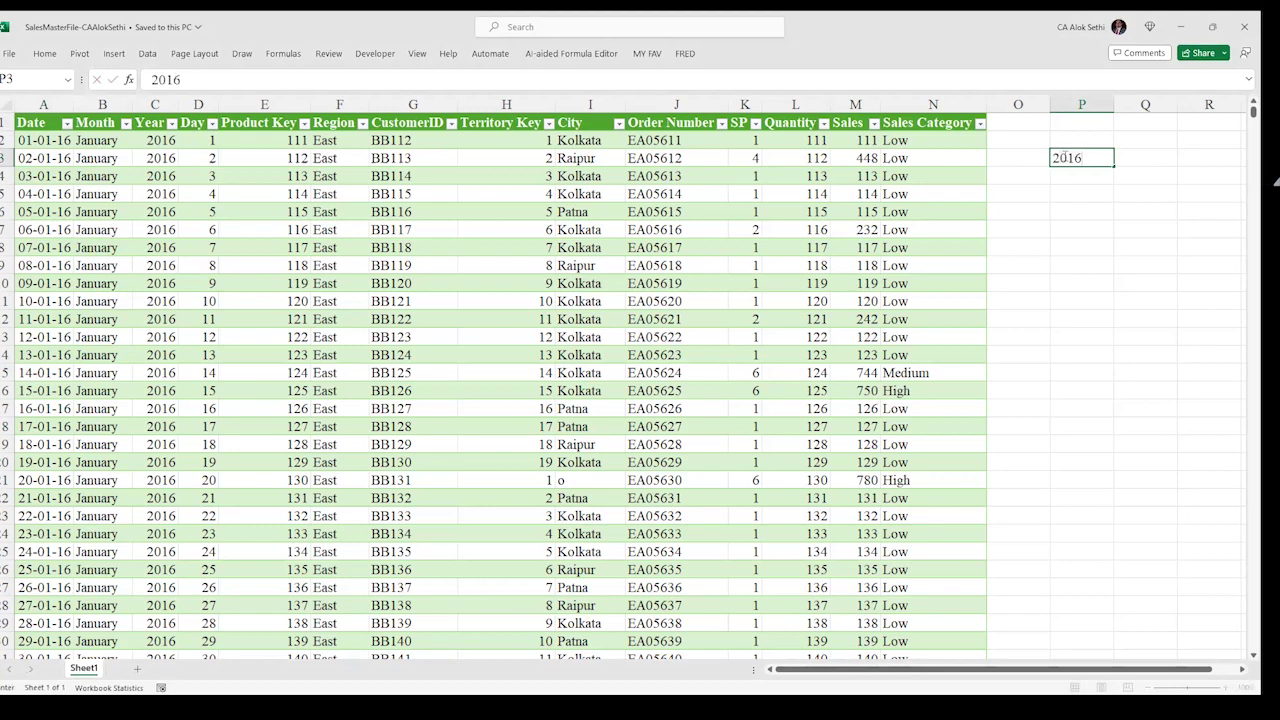
pyautogui.press('Tab')
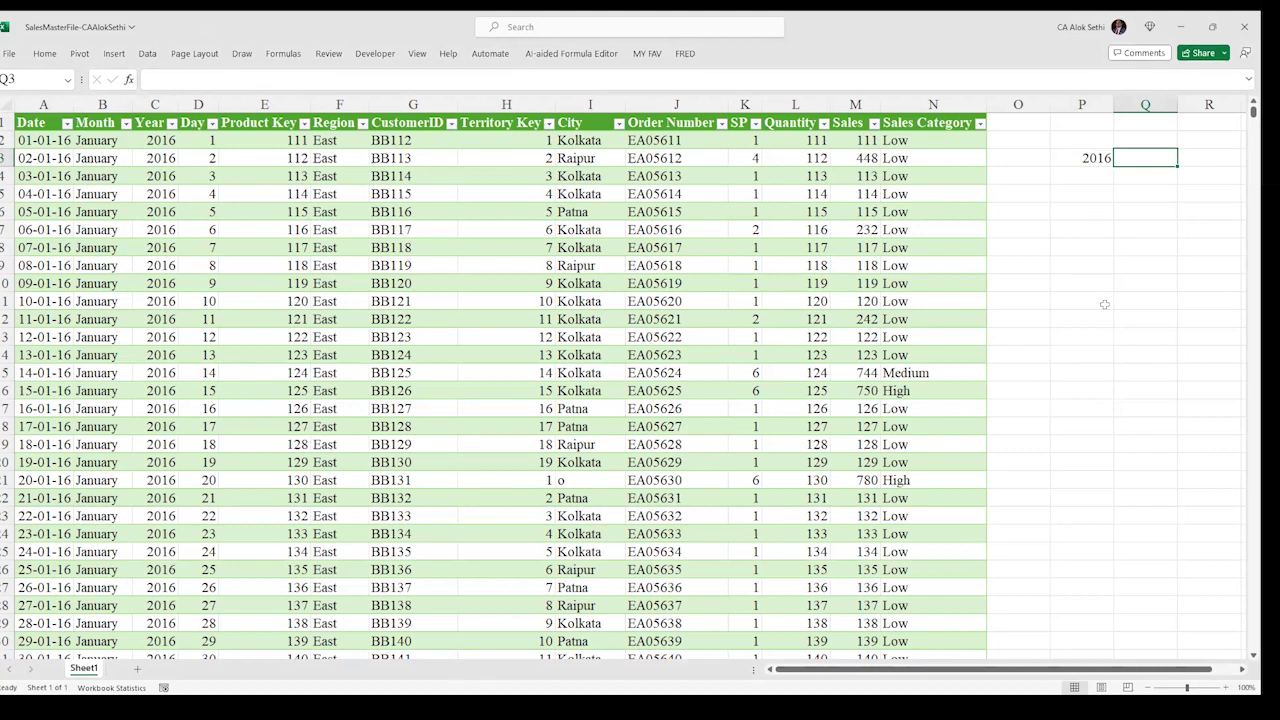
pyautogui.press('Left')
pyautogui.press('Up')
pyautogui.write('Year')
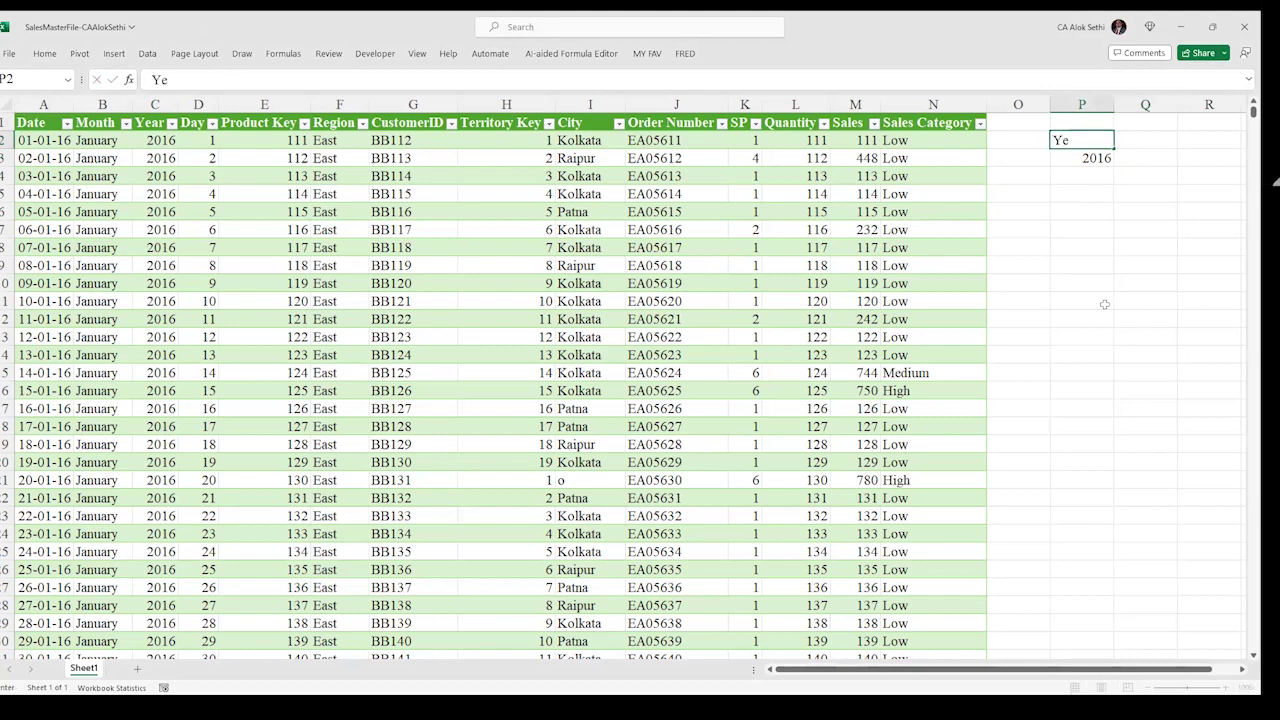
pyautogui.press('Tab')
pyautogui.write('Sales')
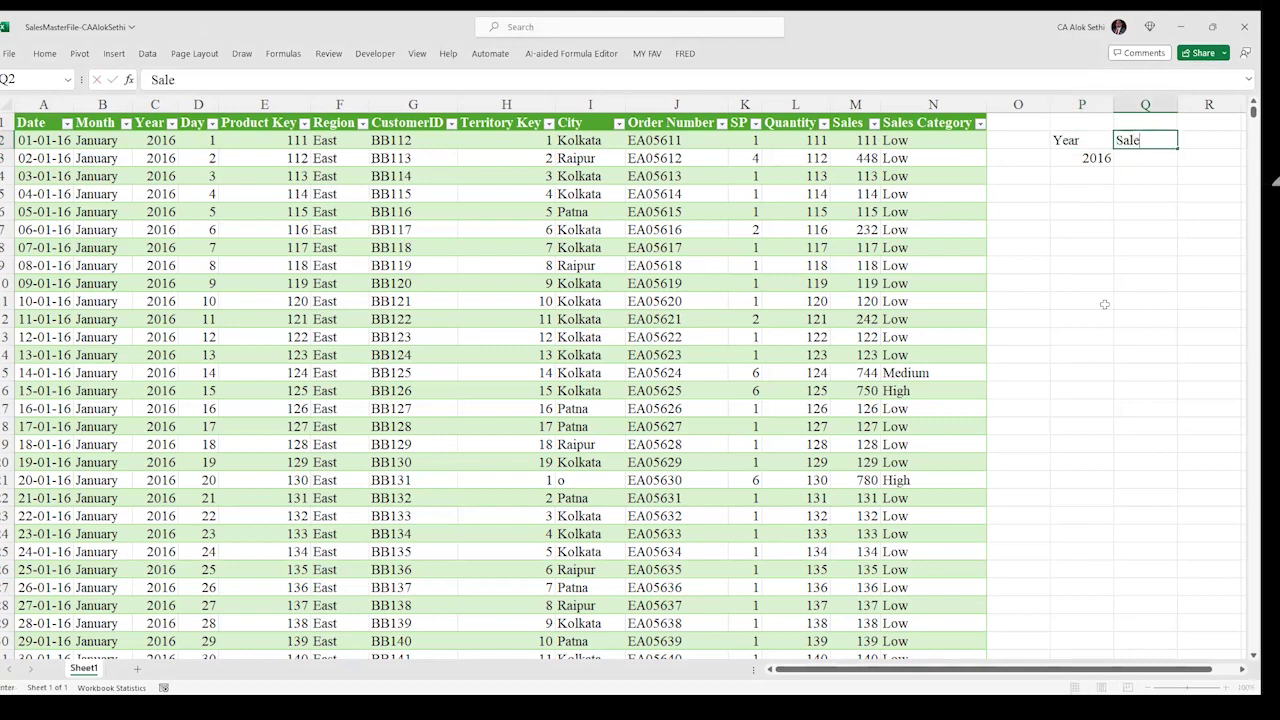
pyautogui.press('Return')
pyautogui.press('Right')
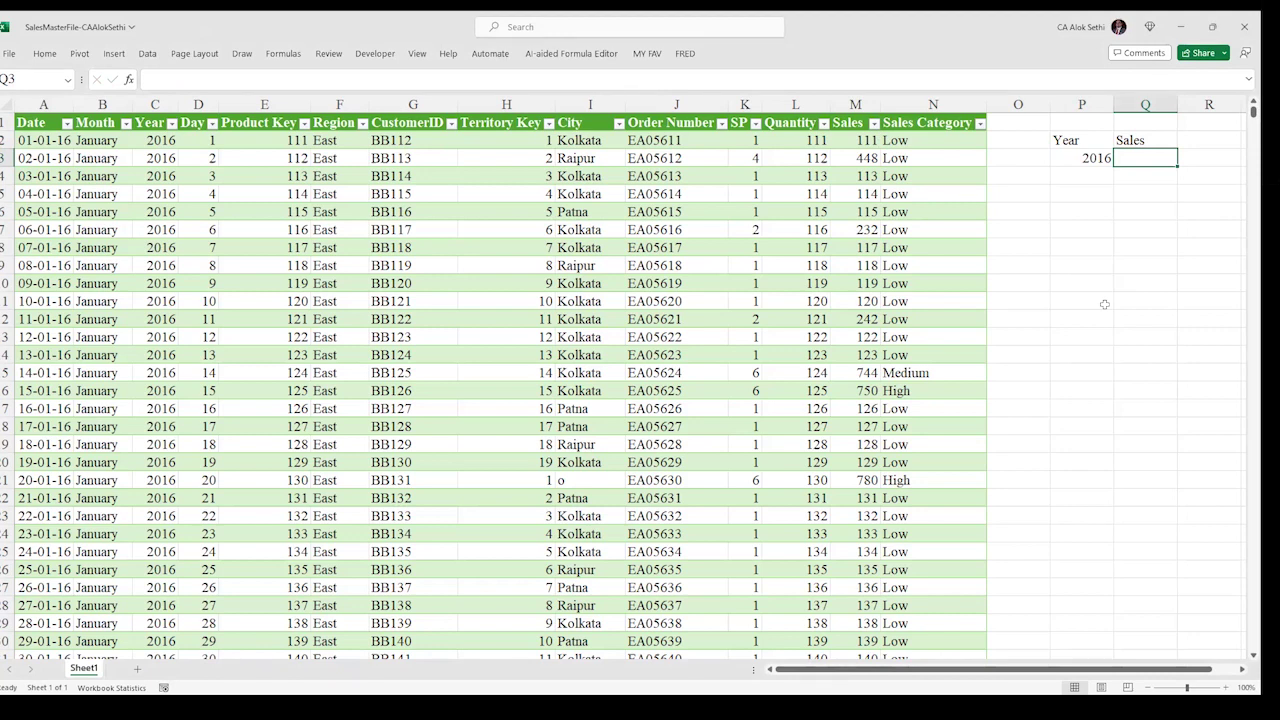
# Insert a PivotTable on a new worksheet from the whole Sales_Regions table and select a cell inside its empty layout.
pyautogui.click(273, 319)
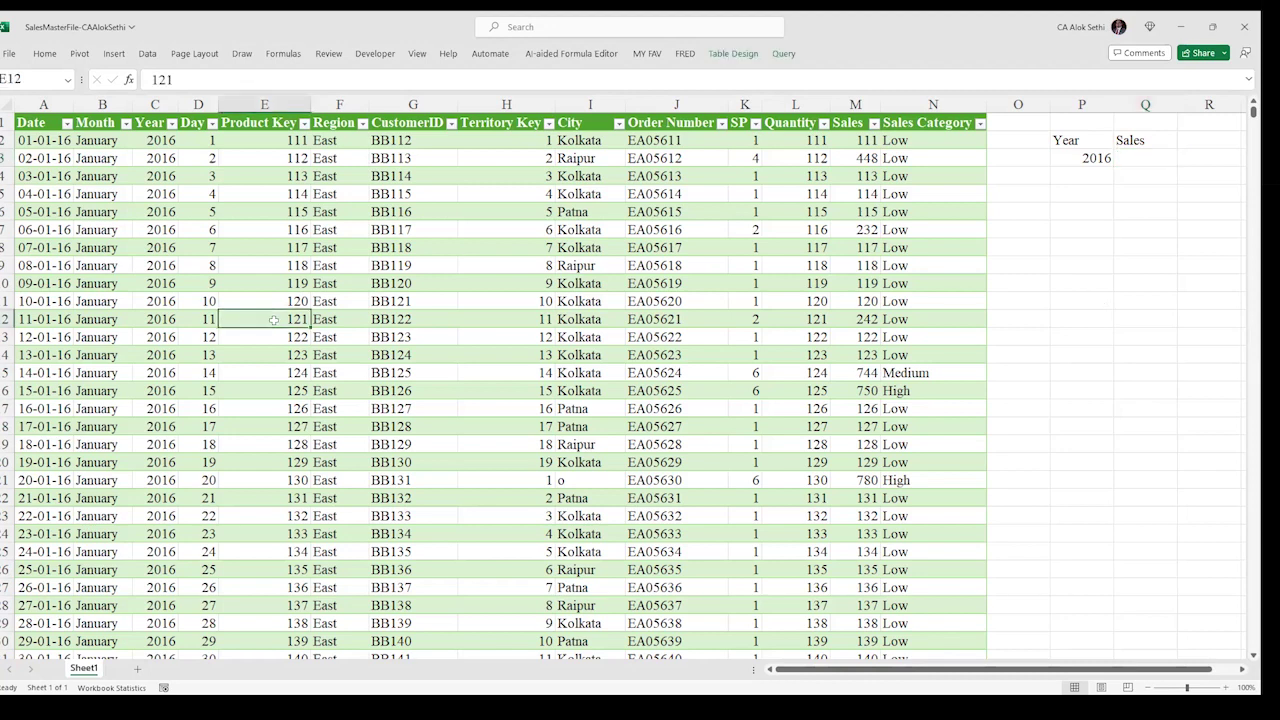
pyautogui.hotkey('ctrl', 'a')
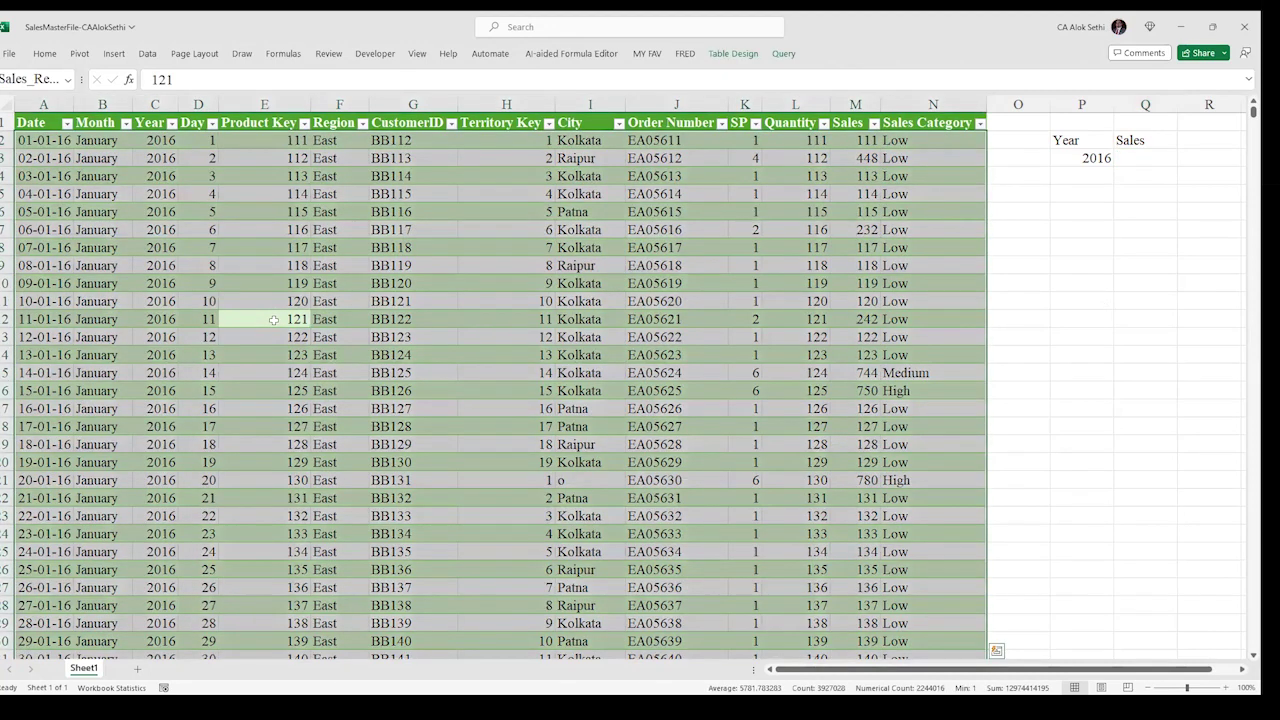
pyautogui.click(88, 56)
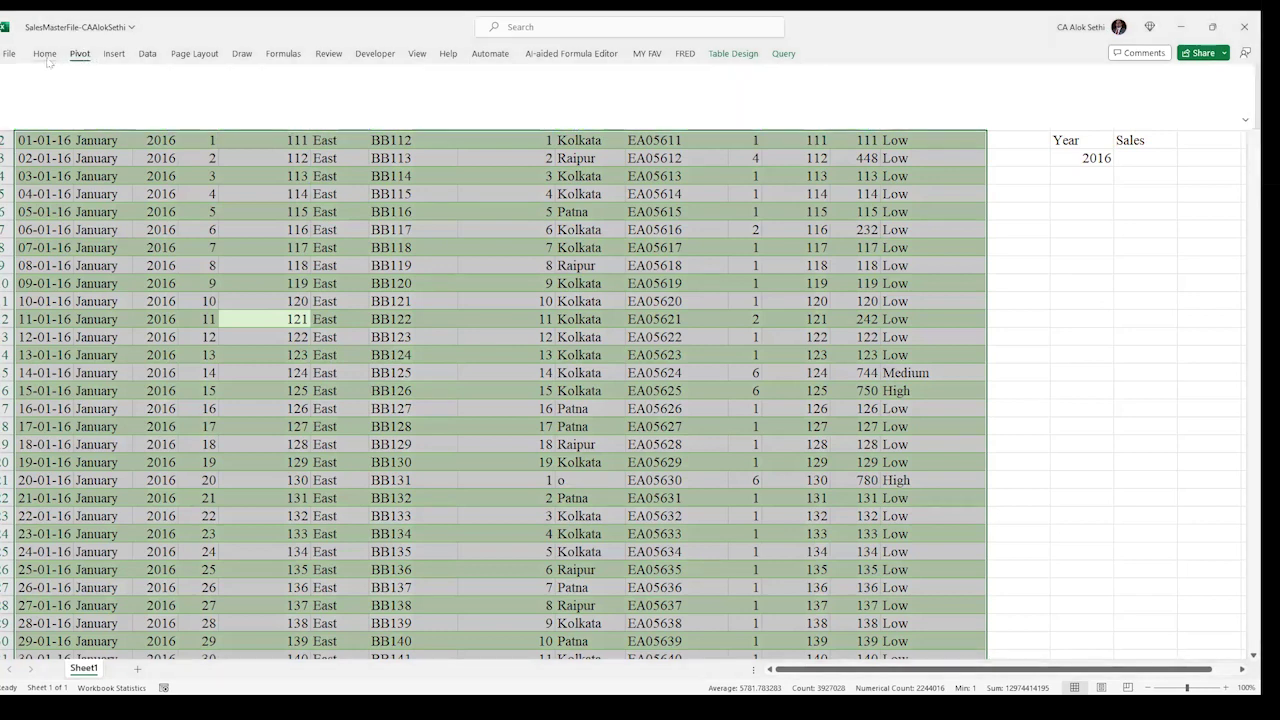
pyautogui.click(116, 54)
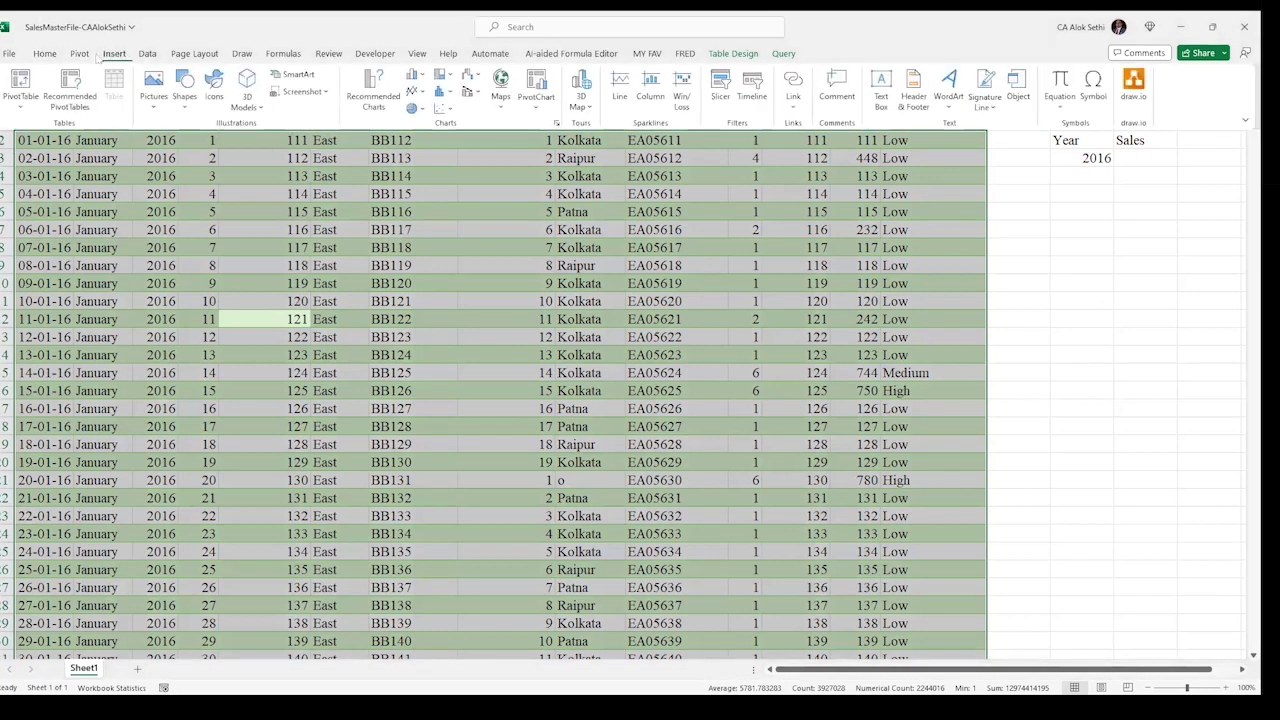
pyautogui.click(21, 104)
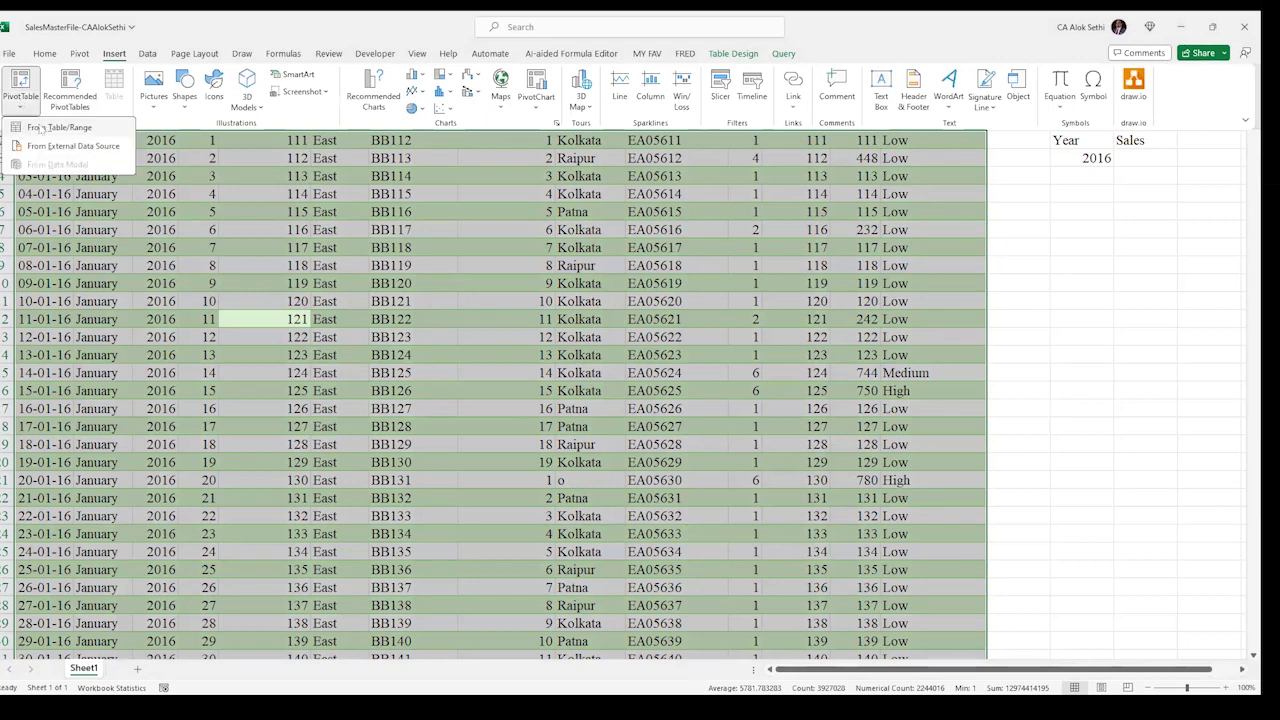
pyautogui.click(46, 124)
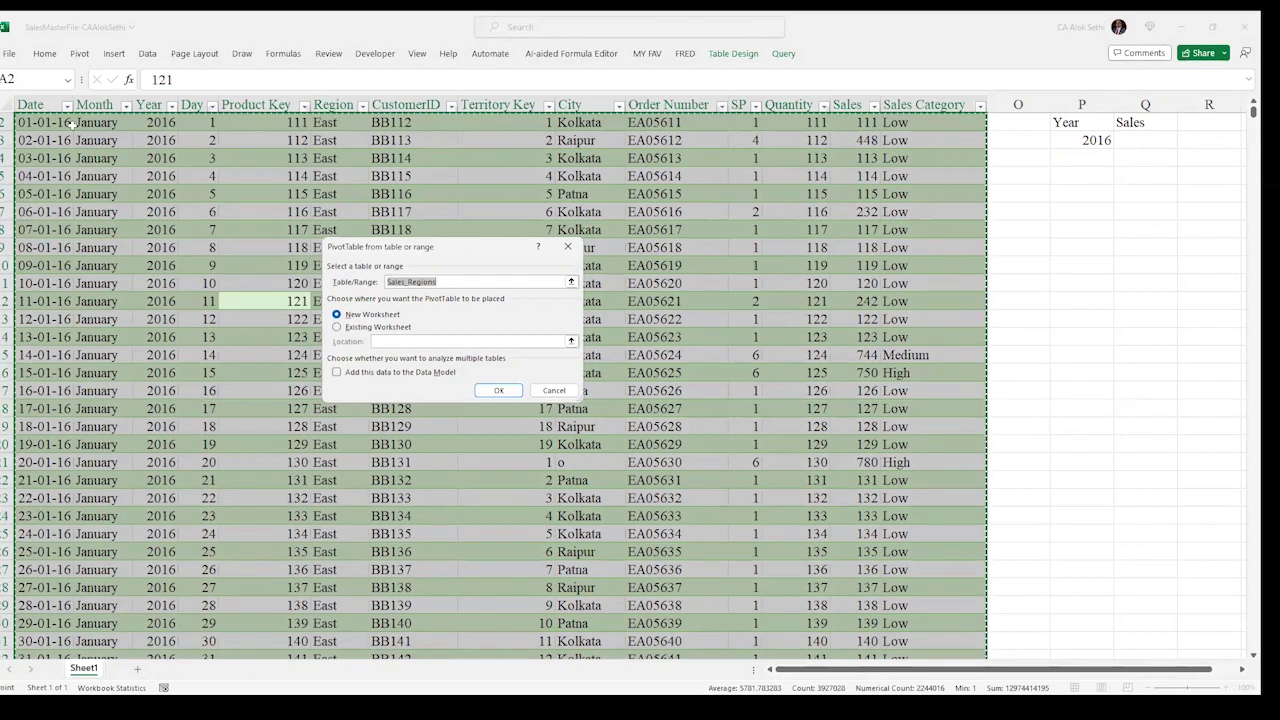
pyautogui.click(491, 390)
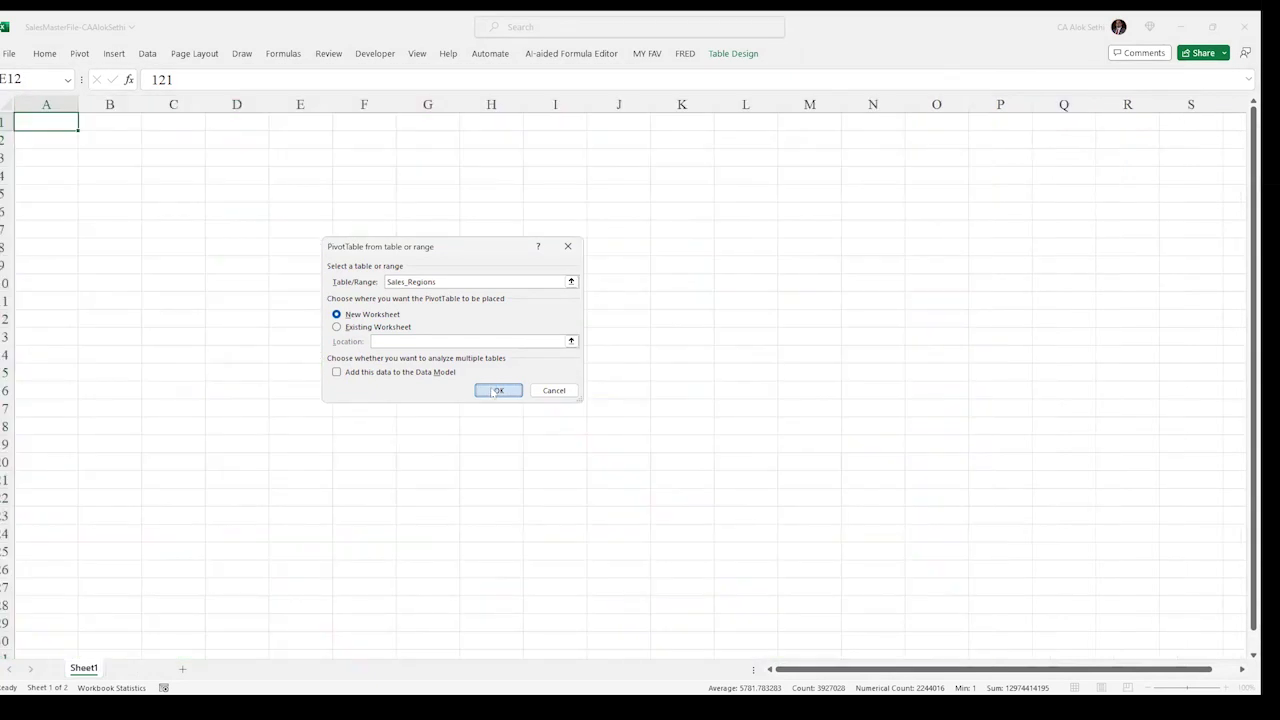
pyautogui.click(112, 250)
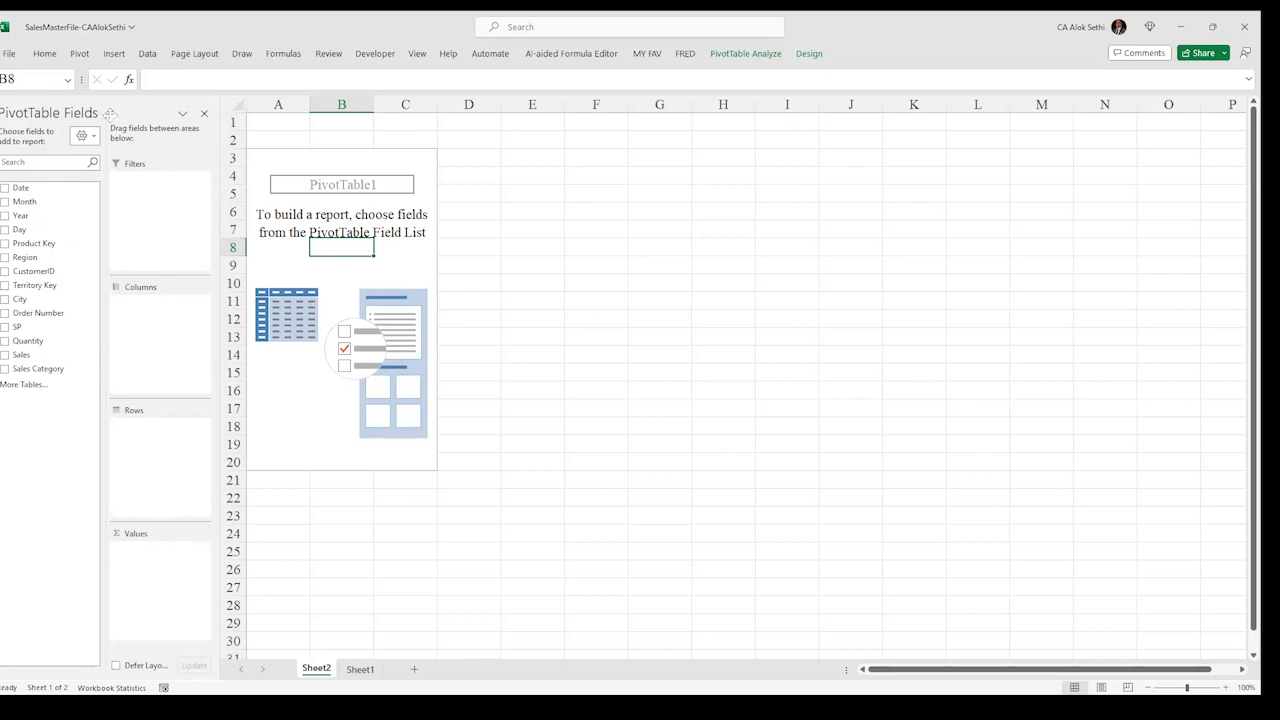
# Add the Sales field to the PivotTable's values as a sum, keeping the field list docked.
pyautogui.moveTo(112, 110); pyautogui.dragTo(479, 136)
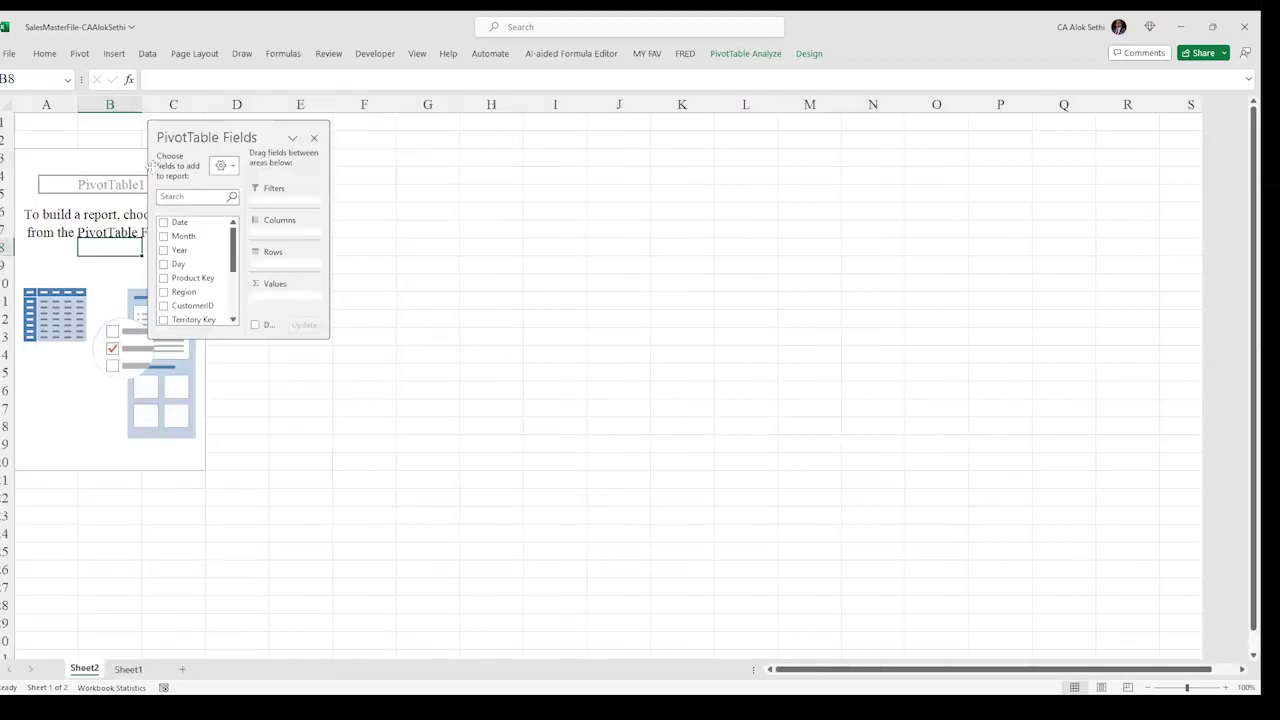
pyautogui.doubleClick(265, 137)
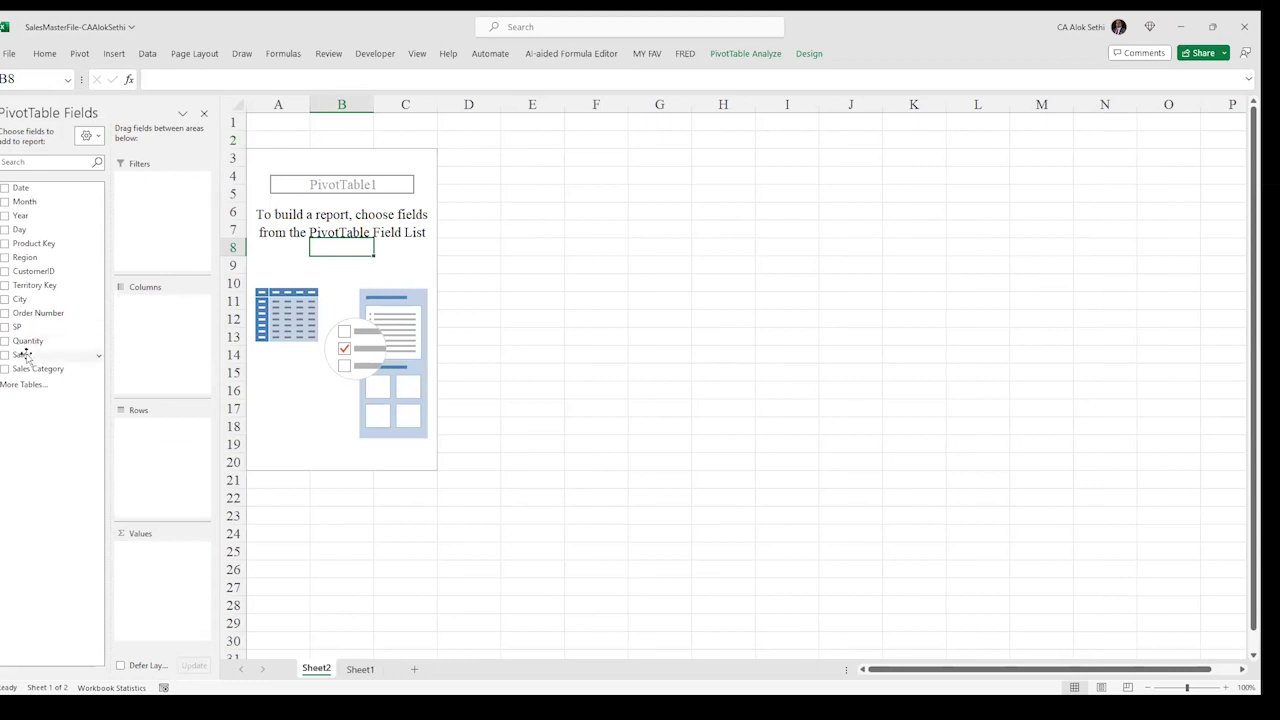
pyautogui.moveTo(23, 354); pyautogui.dragTo(175, 595)
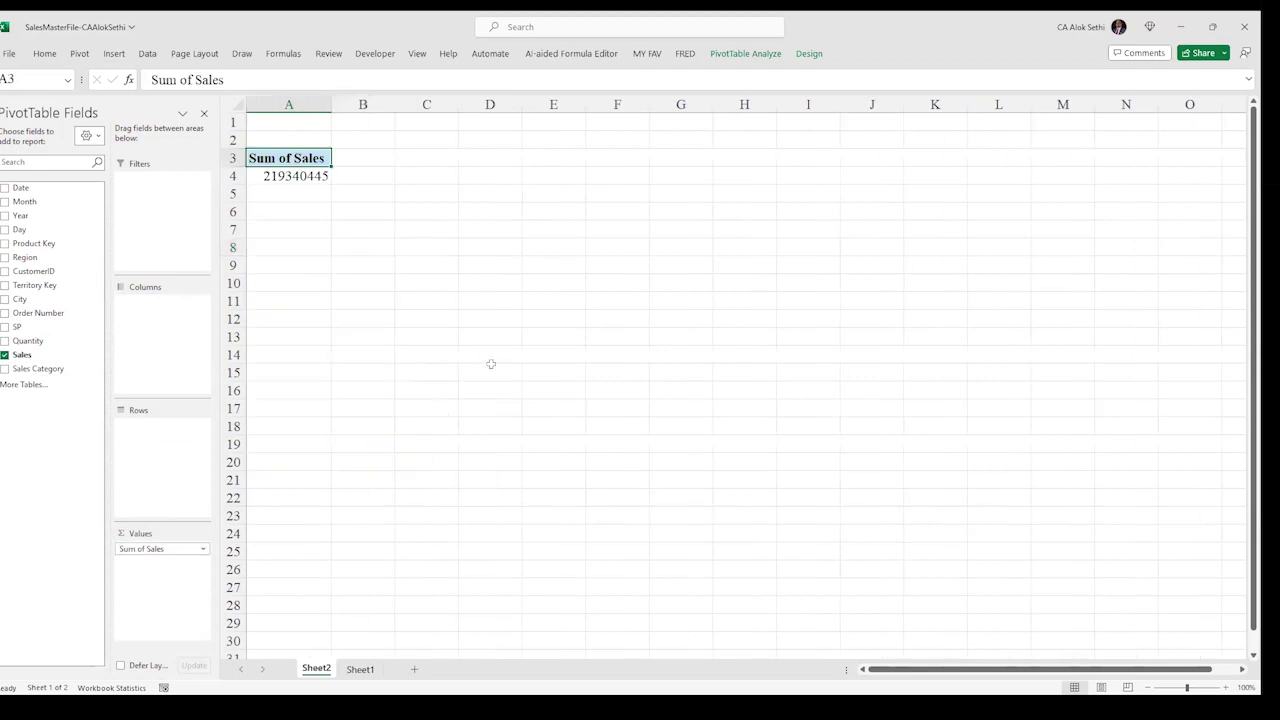
# Format the Sum of Sales figure in A4 with thousands separators and no decimal places.
pyautogui.scroll(4, 491, 364)
pyautogui.scroll(3, 491, 364)
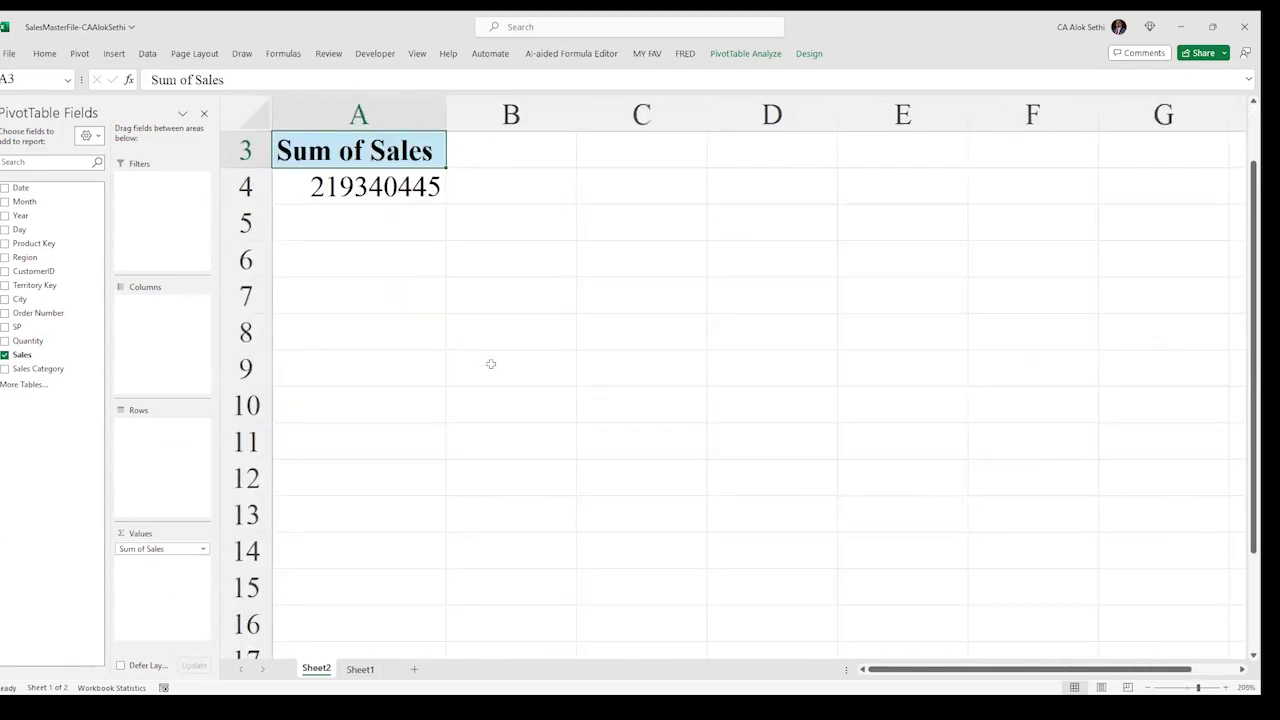
pyautogui.scroll(1, 491, 364)
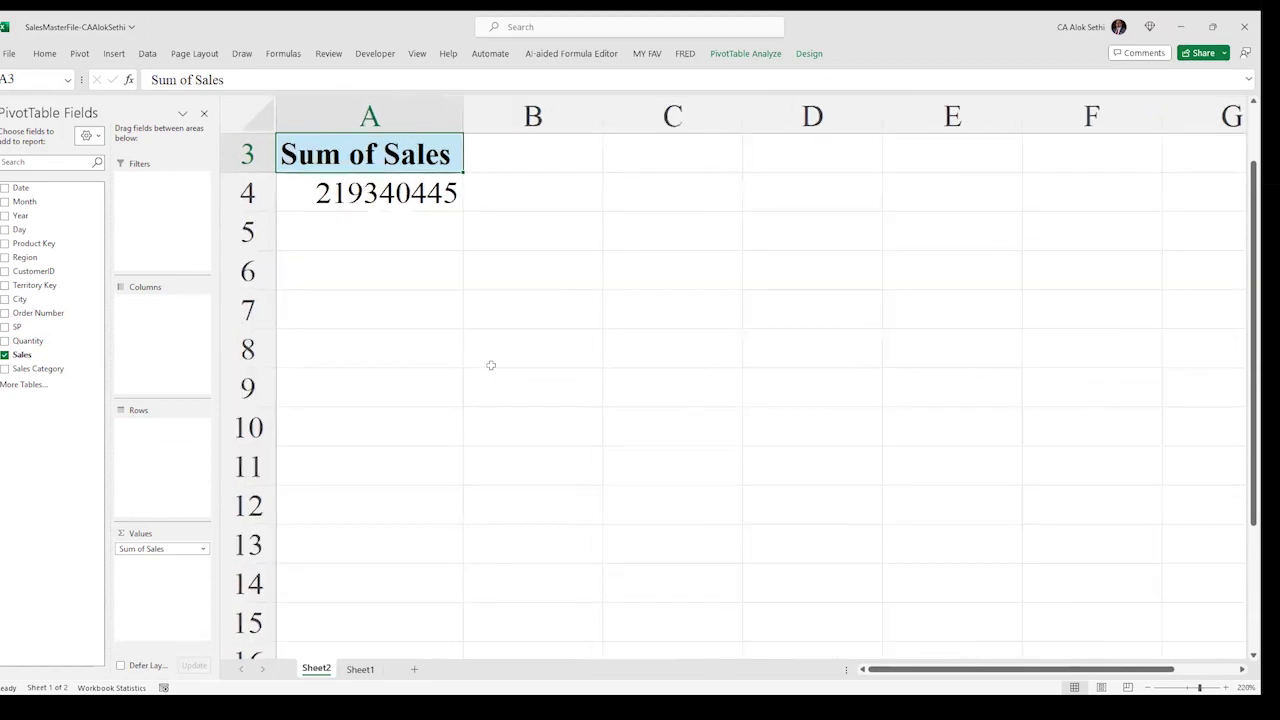
pyautogui.click(424, 200)
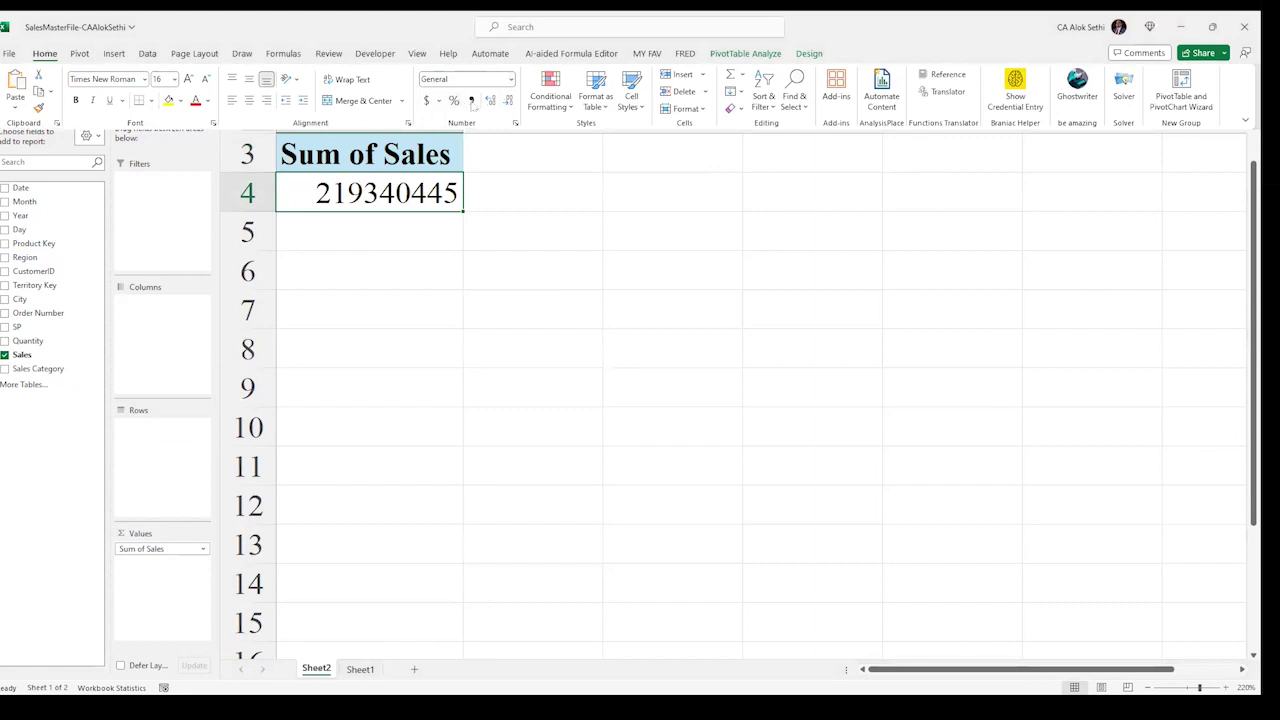
pyautogui.click(471, 101)
pyautogui.click(508, 101)
pyautogui.click(508, 101)
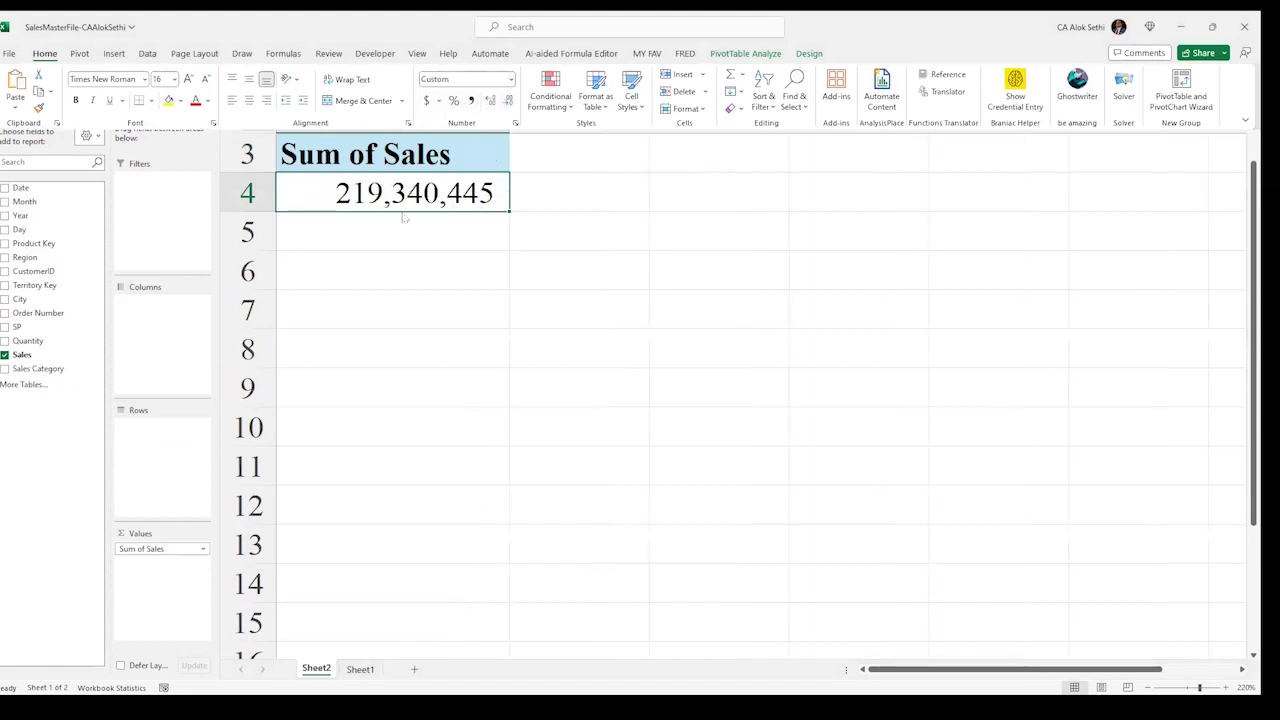
pyautogui.click(405, 250)
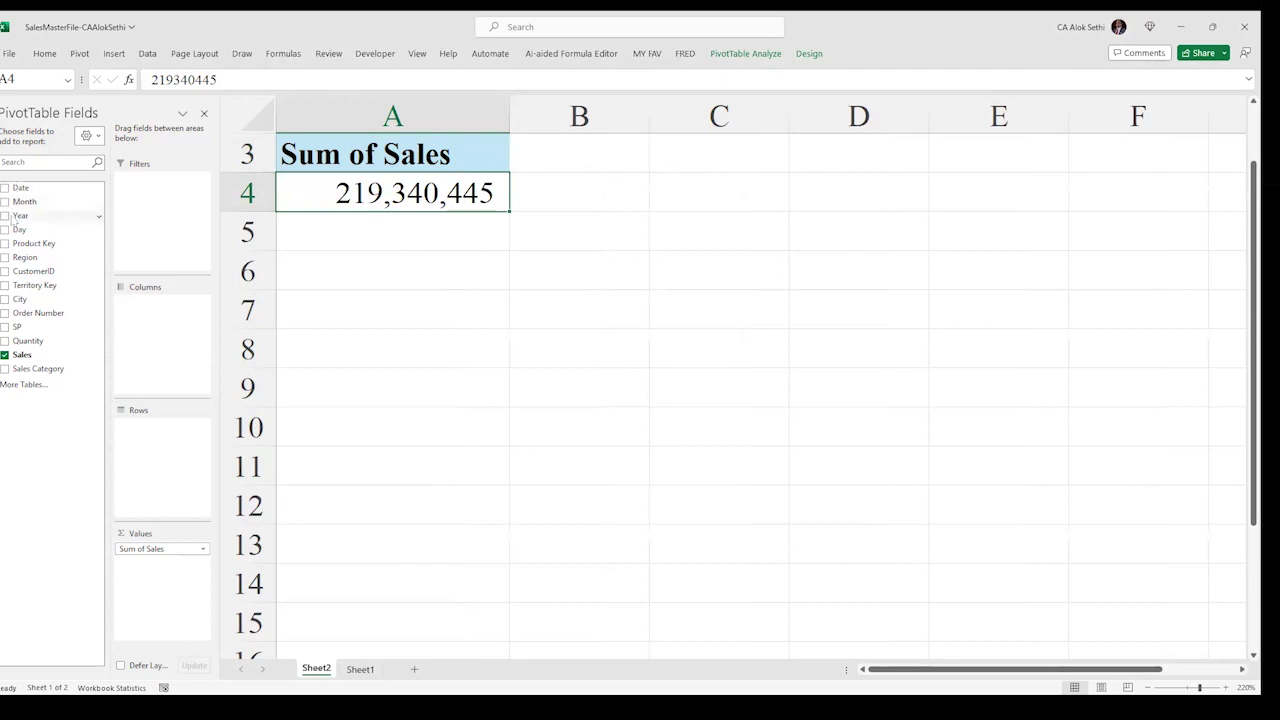
# Add the Year field to the PivotTable's rows and select the 2016 row label.
pyautogui.moveTo(18, 216); pyautogui.dragTo(167, 437)
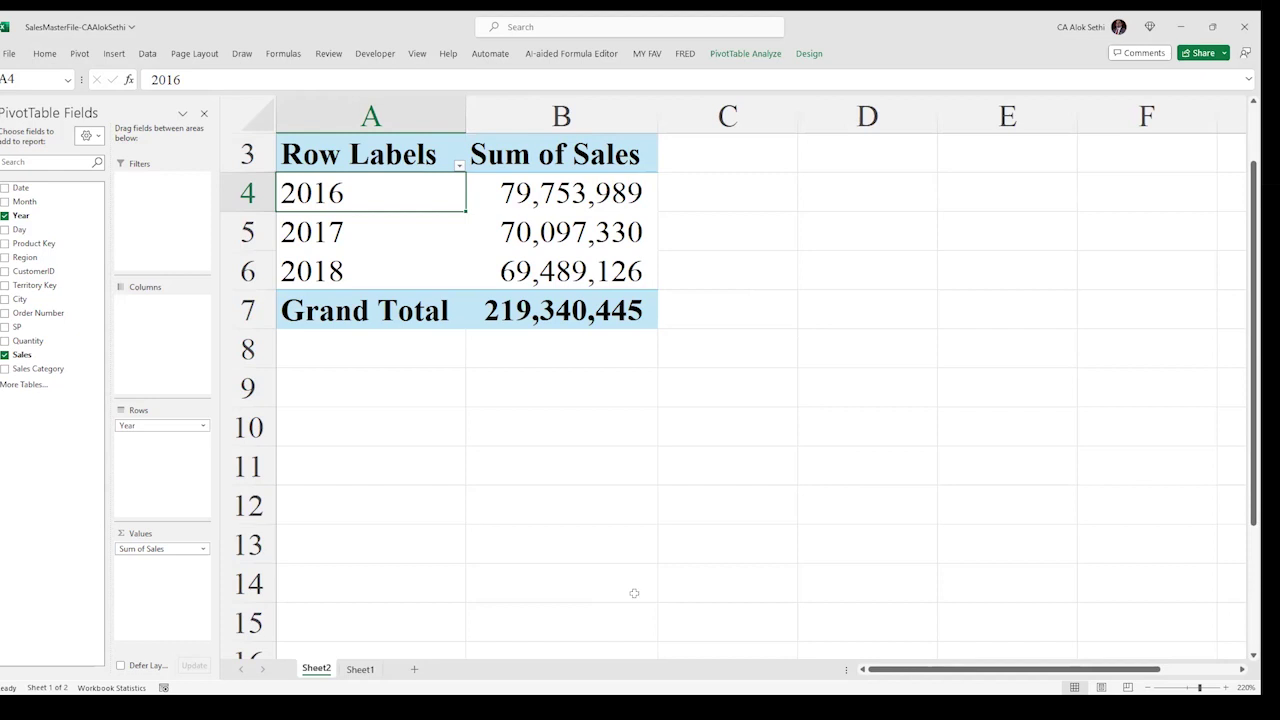
pyautogui.hotkey('alt', 'Tab')
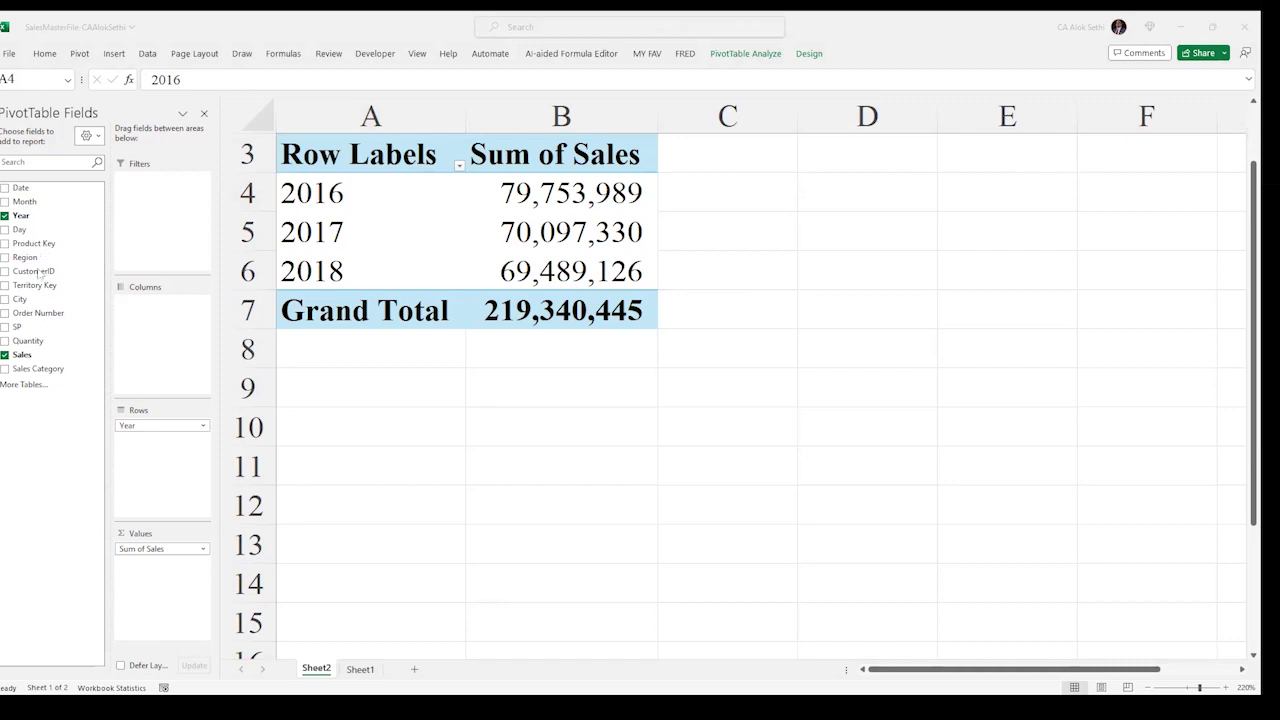
pyautogui.click(366, 205)
pyautogui.click(393, 208)
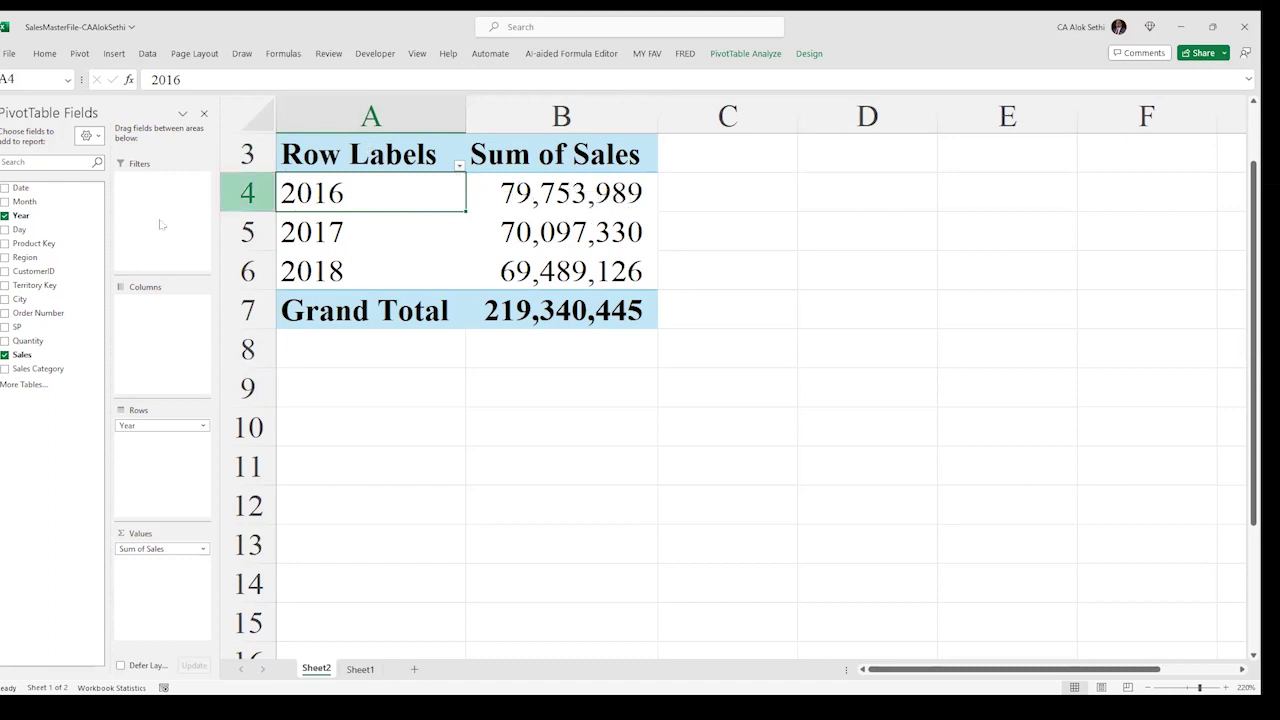
# Add the Region field to the PivotTable's columns to split the yearly sales by region.
pyautogui.moveTo(30, 257); pyautogui.dragTo(148, 335)
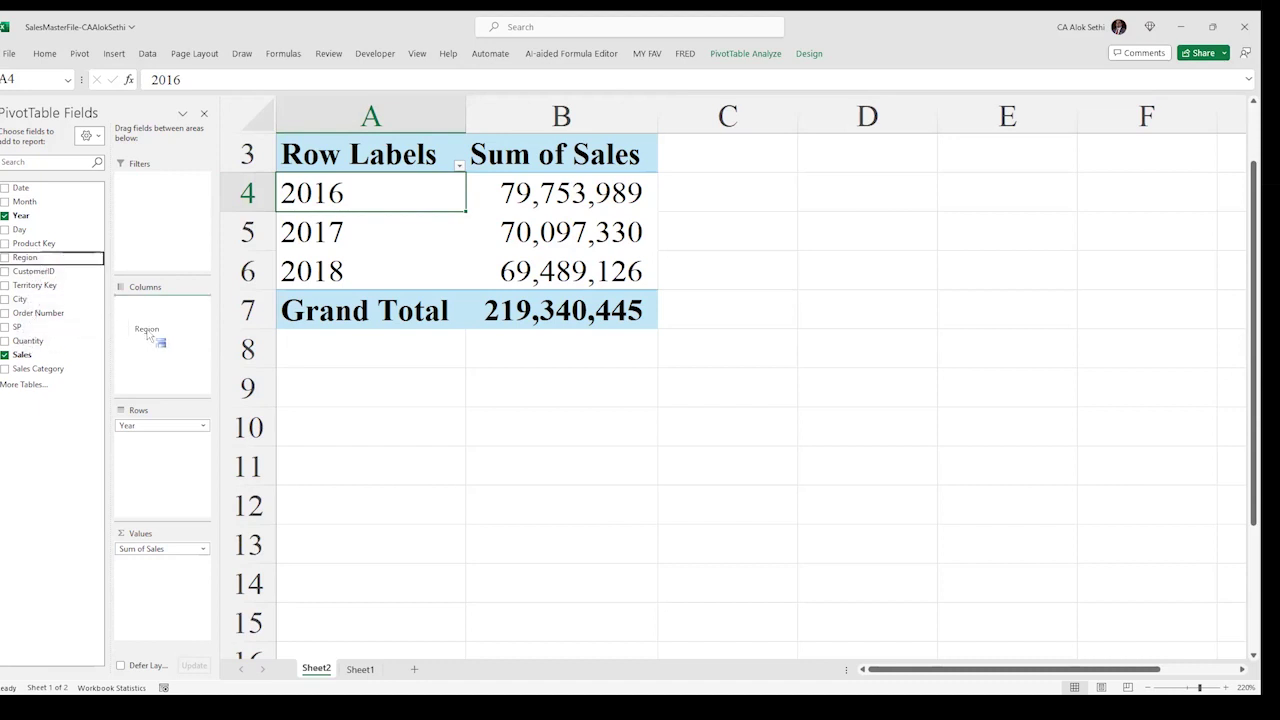
pyautogui.moveTo(148, 335); pyautogui.dragTo(147, 332)
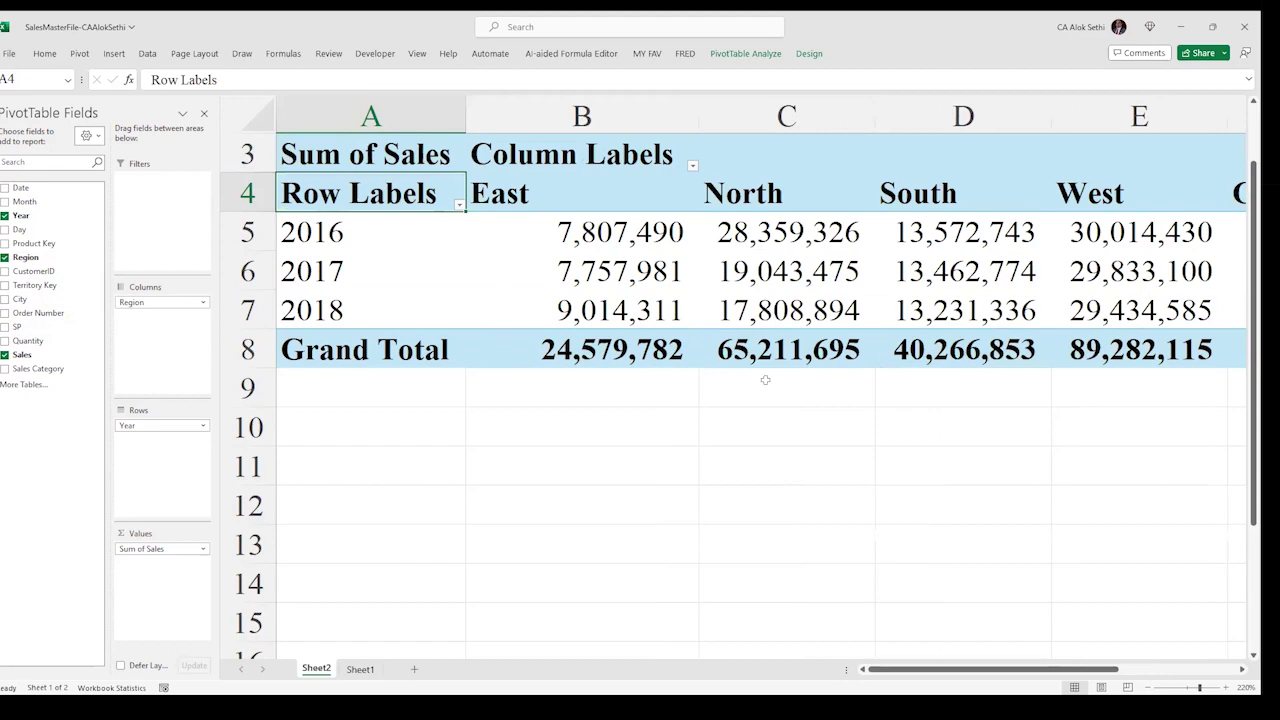
pyautogui.keyDown('ctrl'); pyautogui.scroll(-2, 765, 380); pyautogui.keyUp('ctrl')
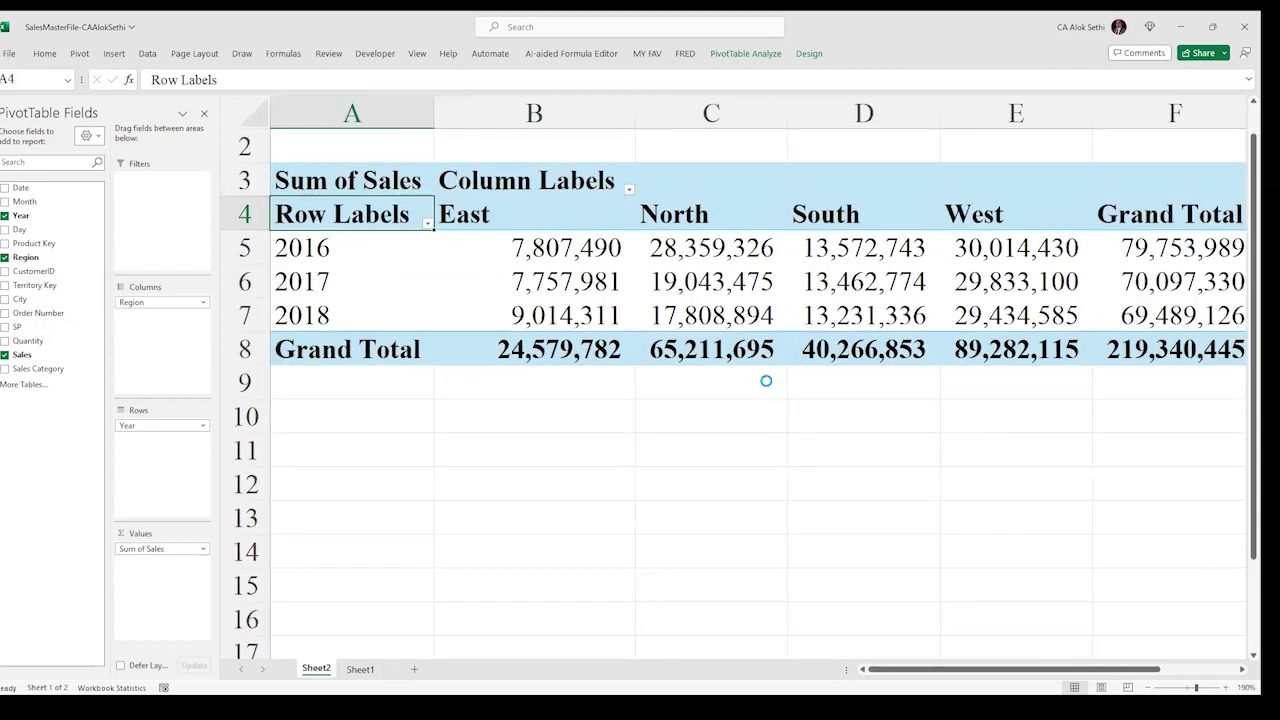
pyautogui.keyDown('ctrl'); pyautogui.scroll(-2, 765, 380); pyautogui.keyUp('ctrl')
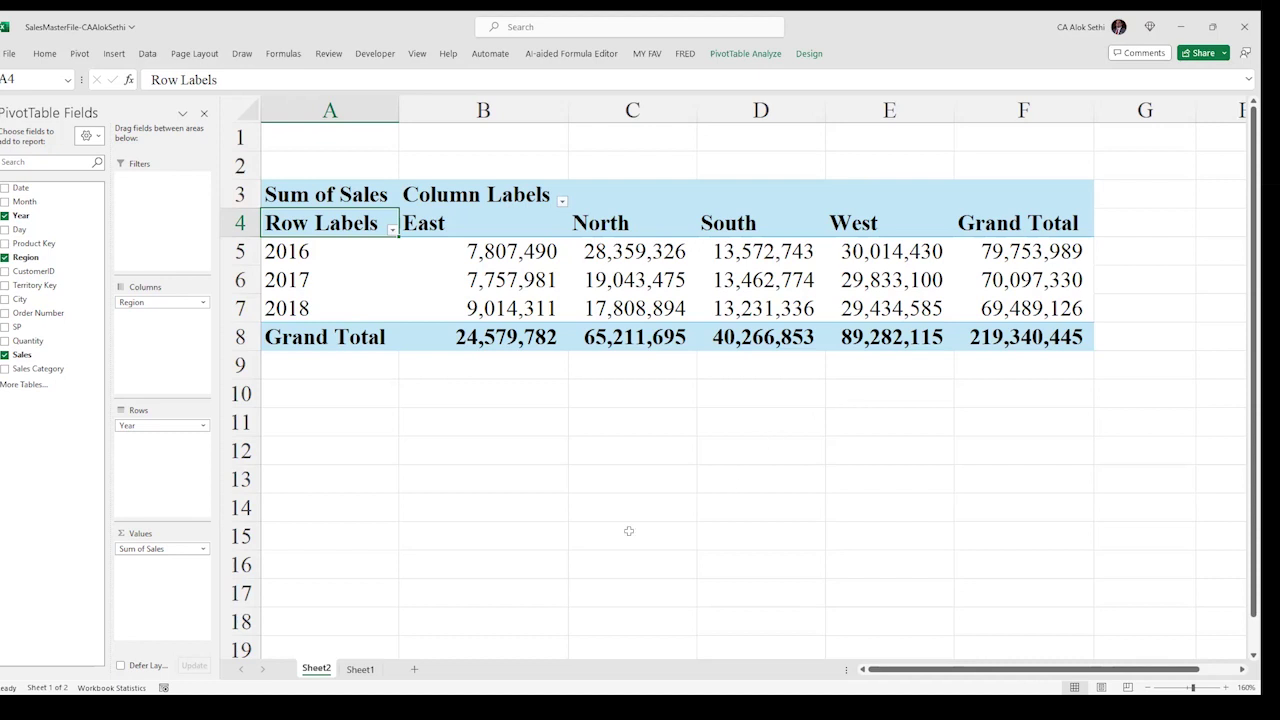
# Look at the source table on Sheet1 and return to an empty cell below the PivotTable on Sheet2.
pyautogui.click(360, 675)
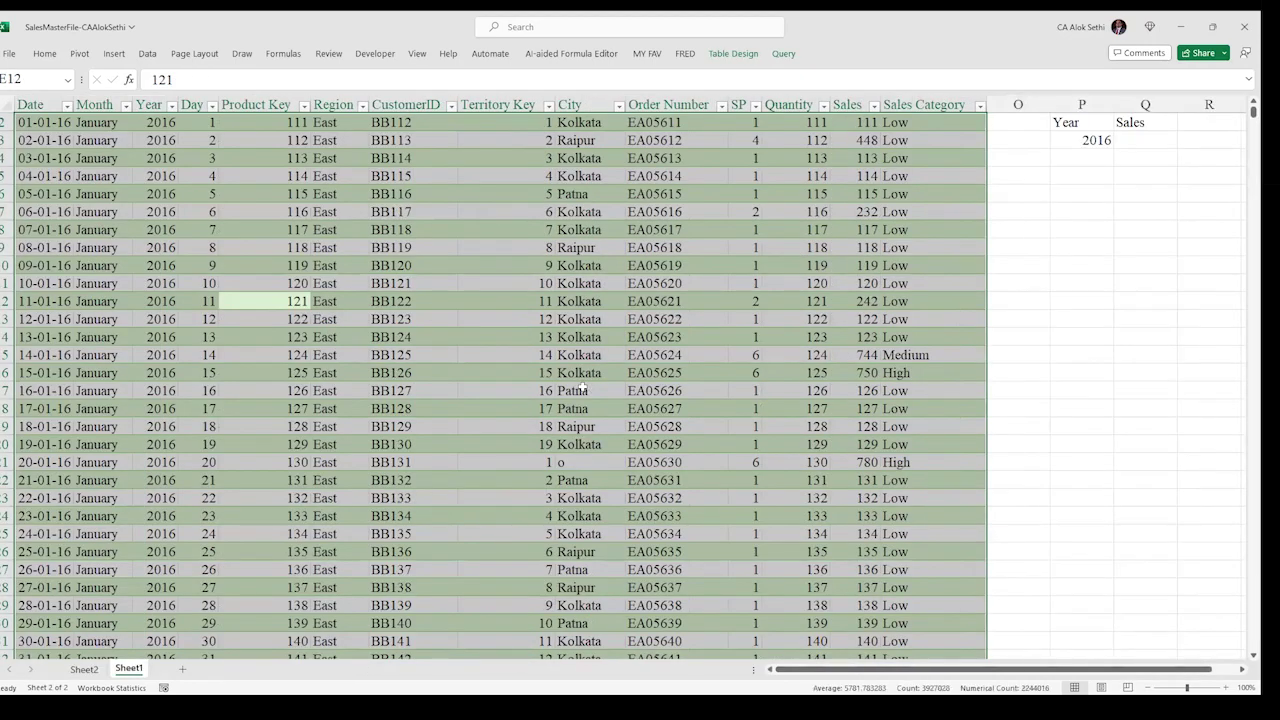
pyautogui.click(583, 389)
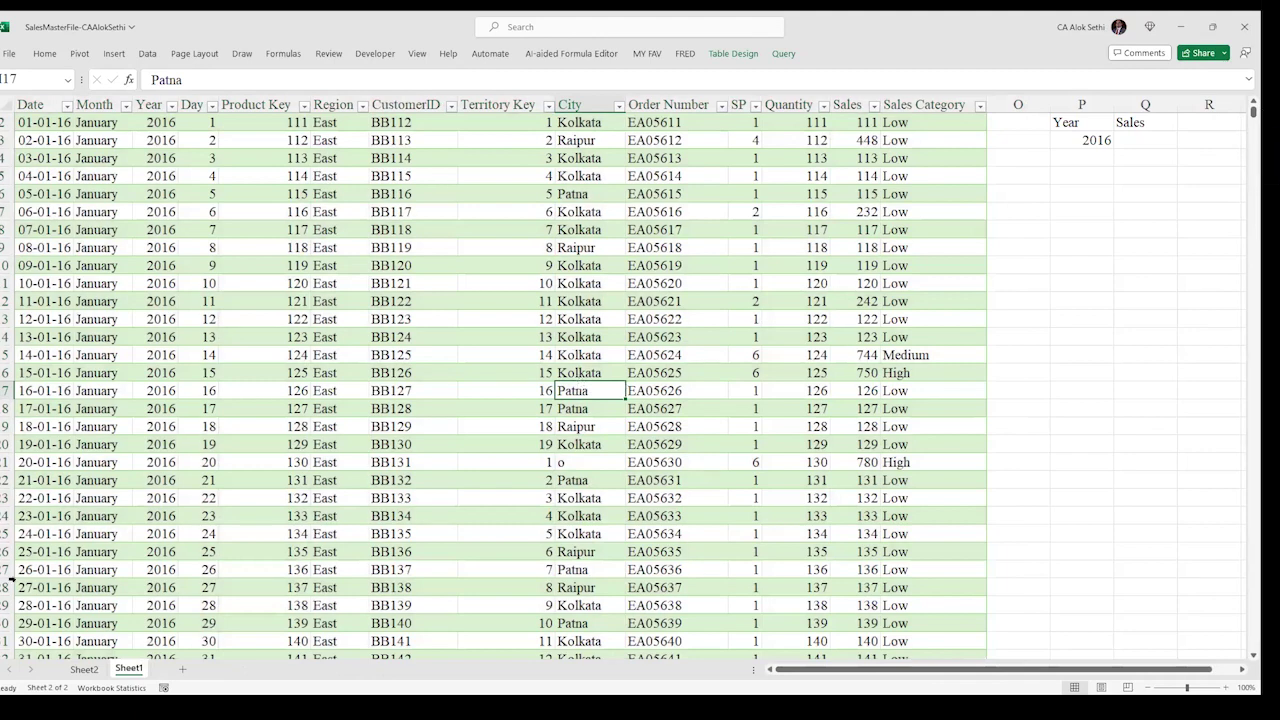
pyautogui.click(80, 670)
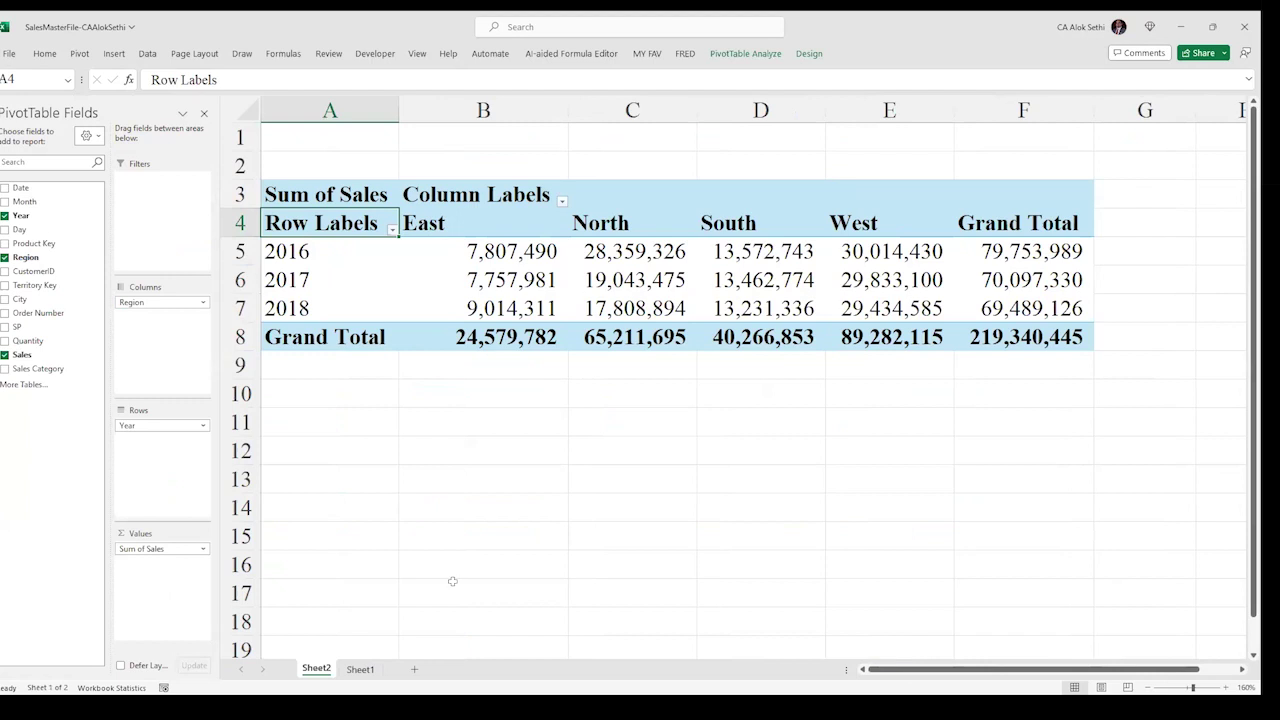
pyautogui.click(452, 581)
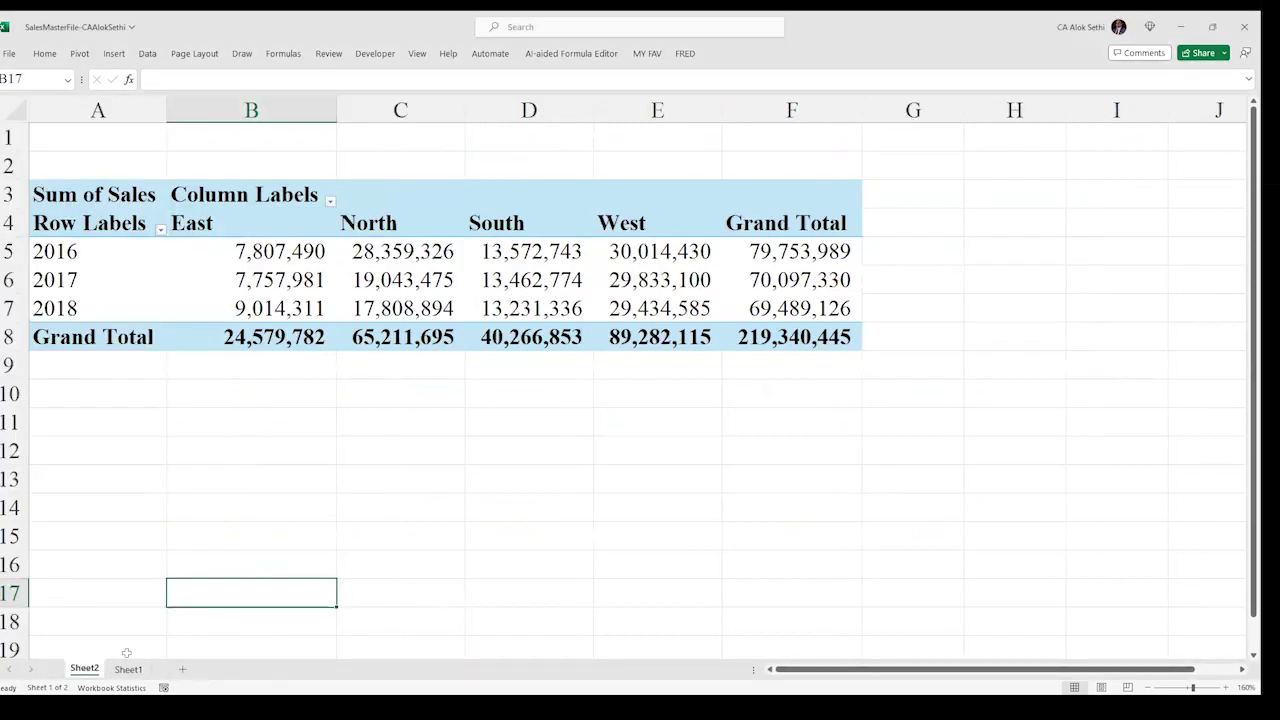
# Insert a Clustered Column PivotChart from the PivotTable and place it over the summary, enlarged to about A1:G13.
pyautogui.click(118, 286)
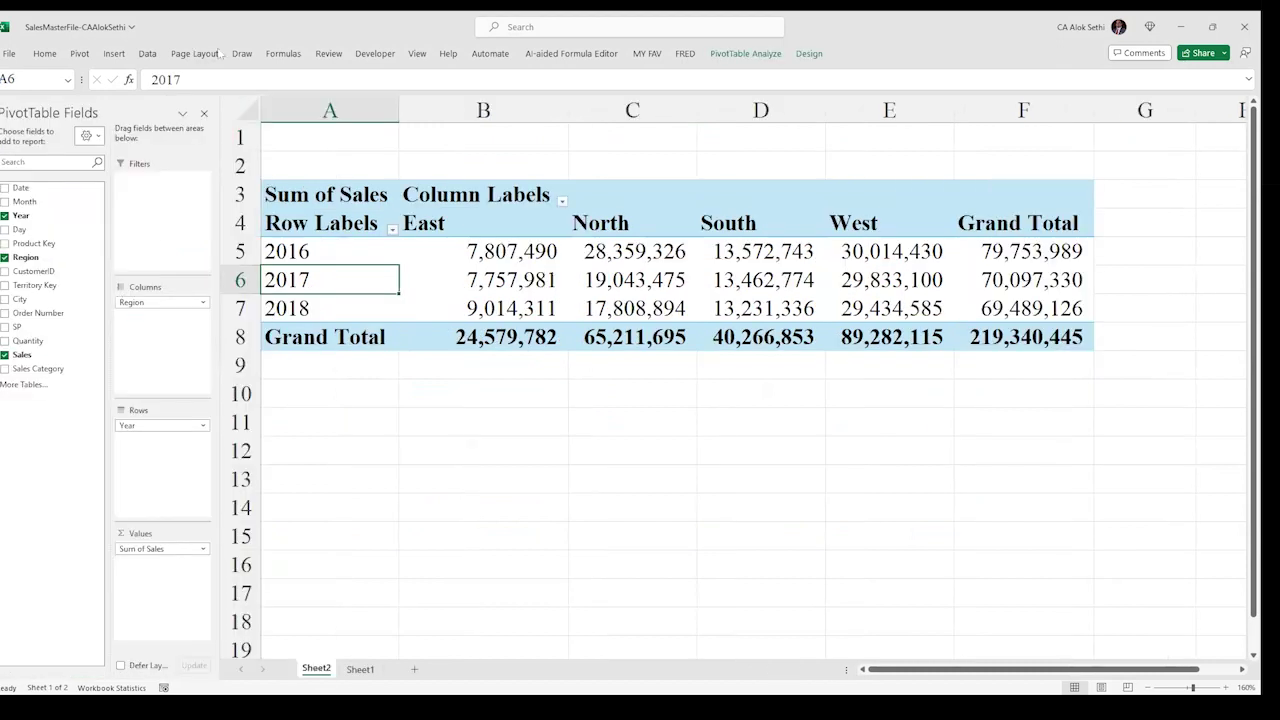
pyautogui.click(114, 53)
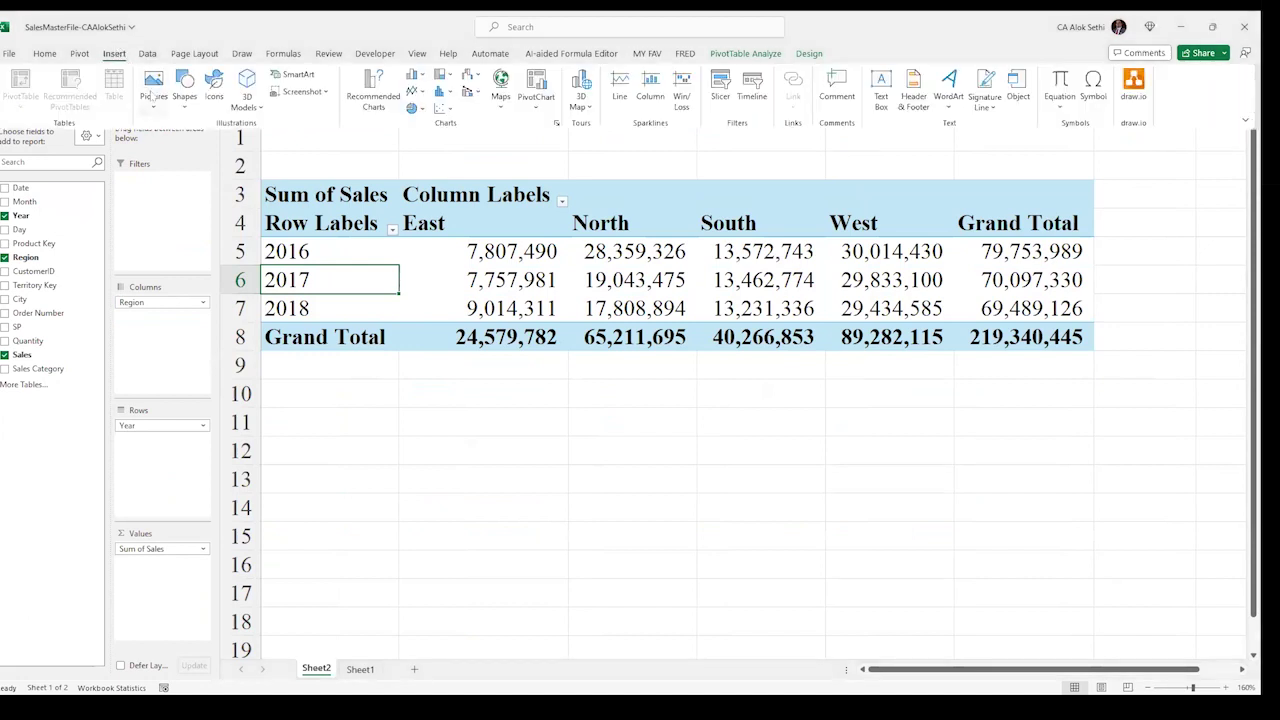
pyautogui.click(527, 105)
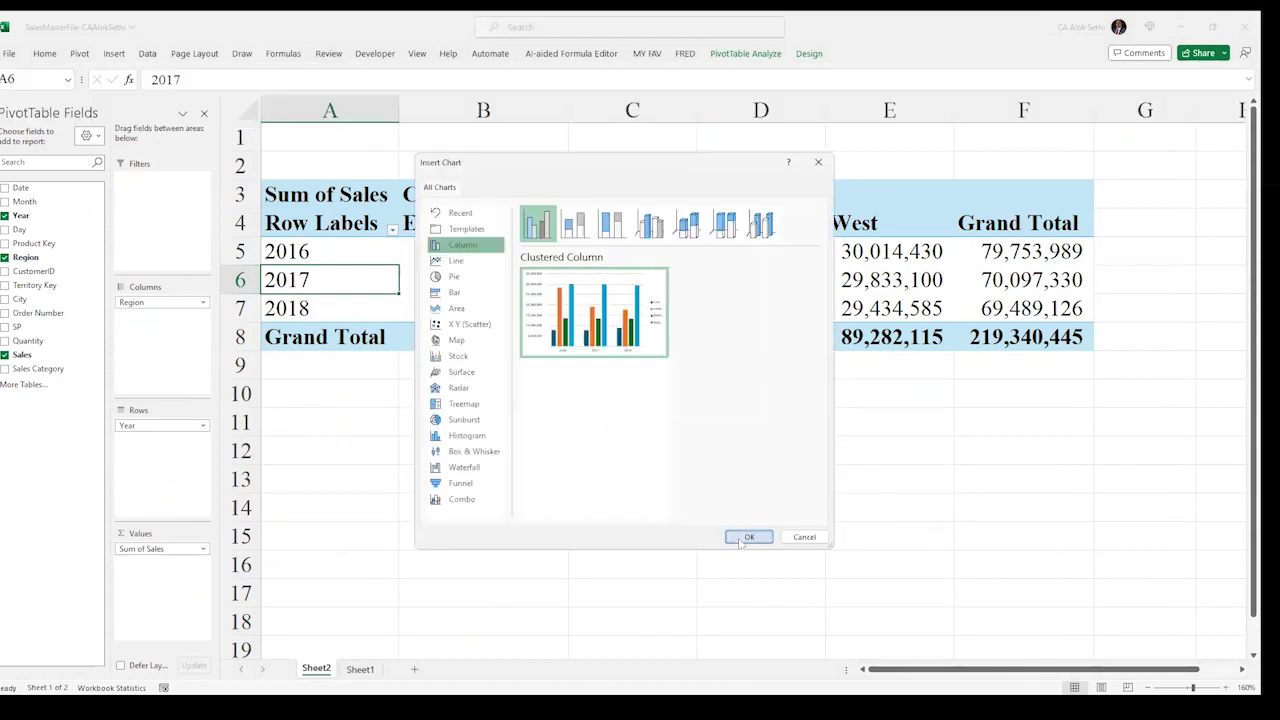
pyautogui.click(741, 538)
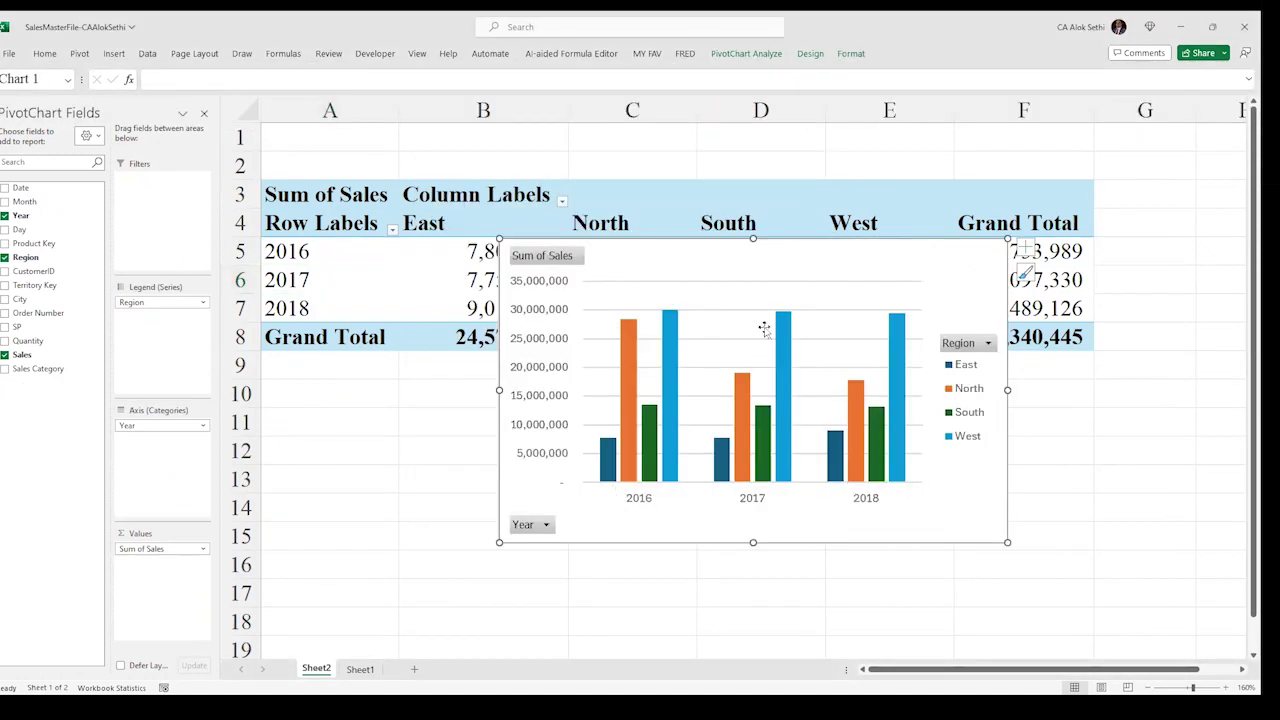
pyautogui.moveTo(750, 252); pyautogui.dragTo(484, 145)
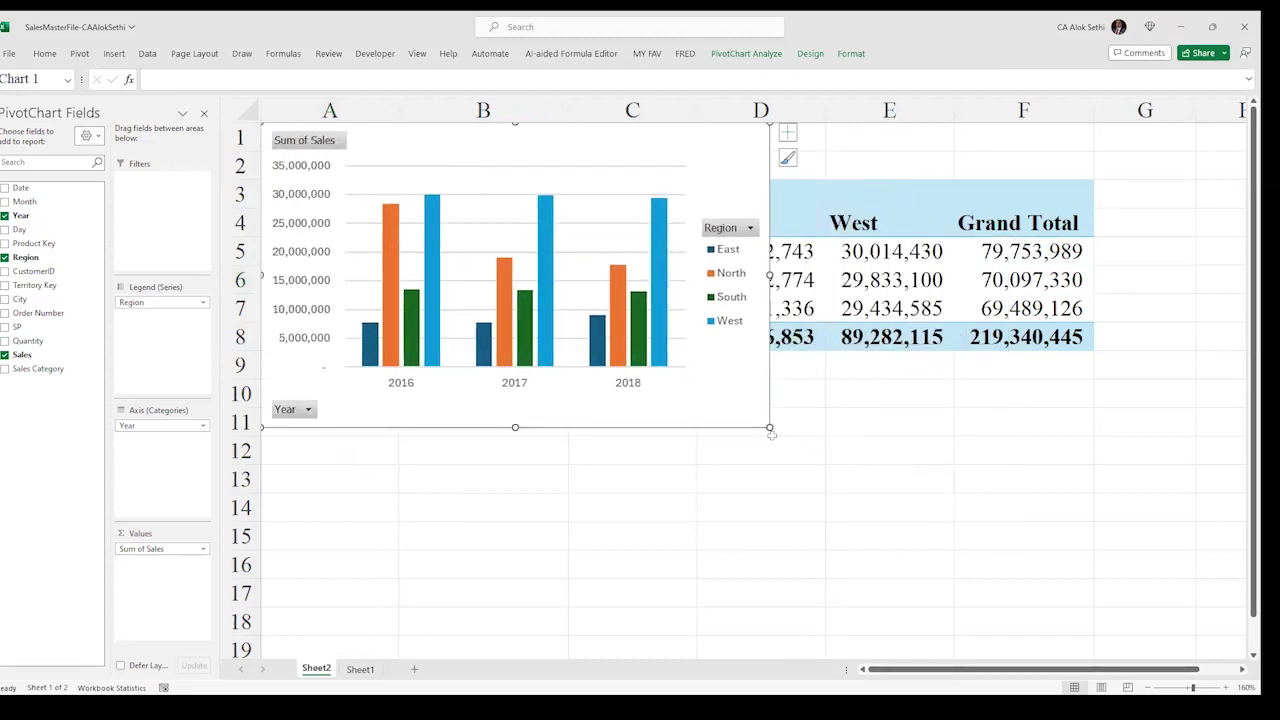
pyautogui.moveTo(769, 425); pyautogui.dragTo(837, 447)
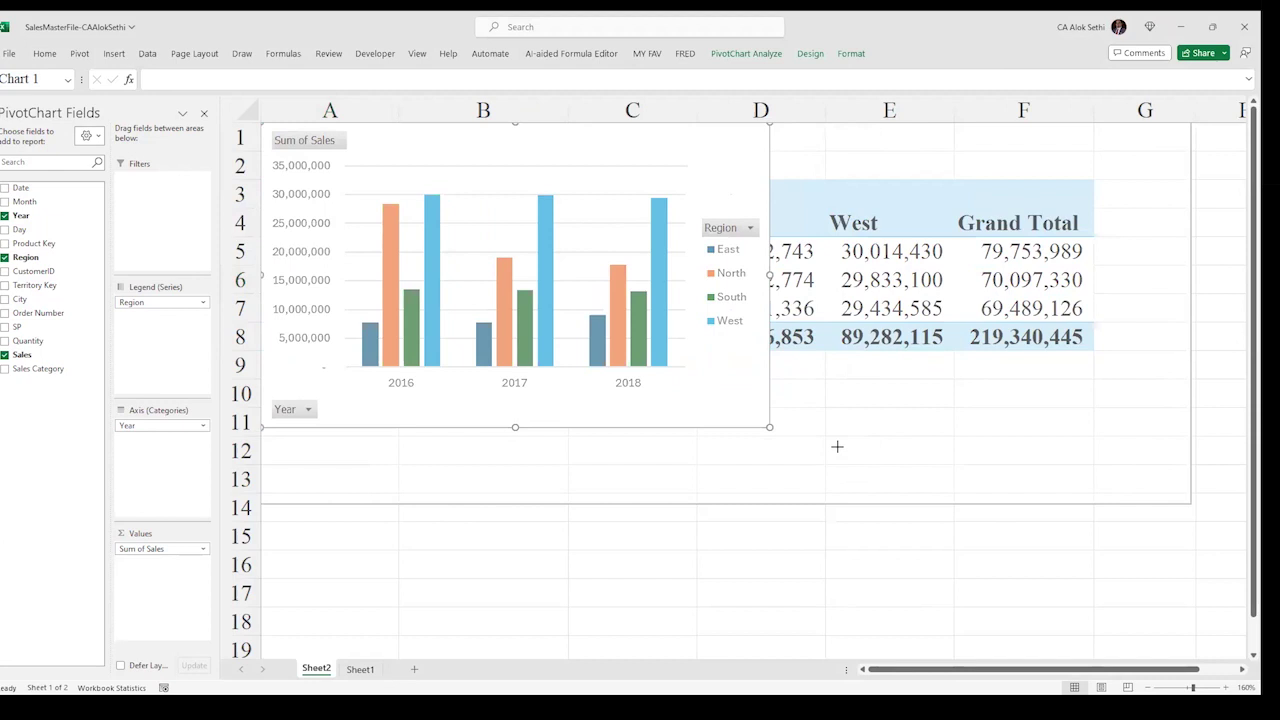
# Delete the horizontal gridlines from the PivotChart.
pyautogui.click(701, 203)
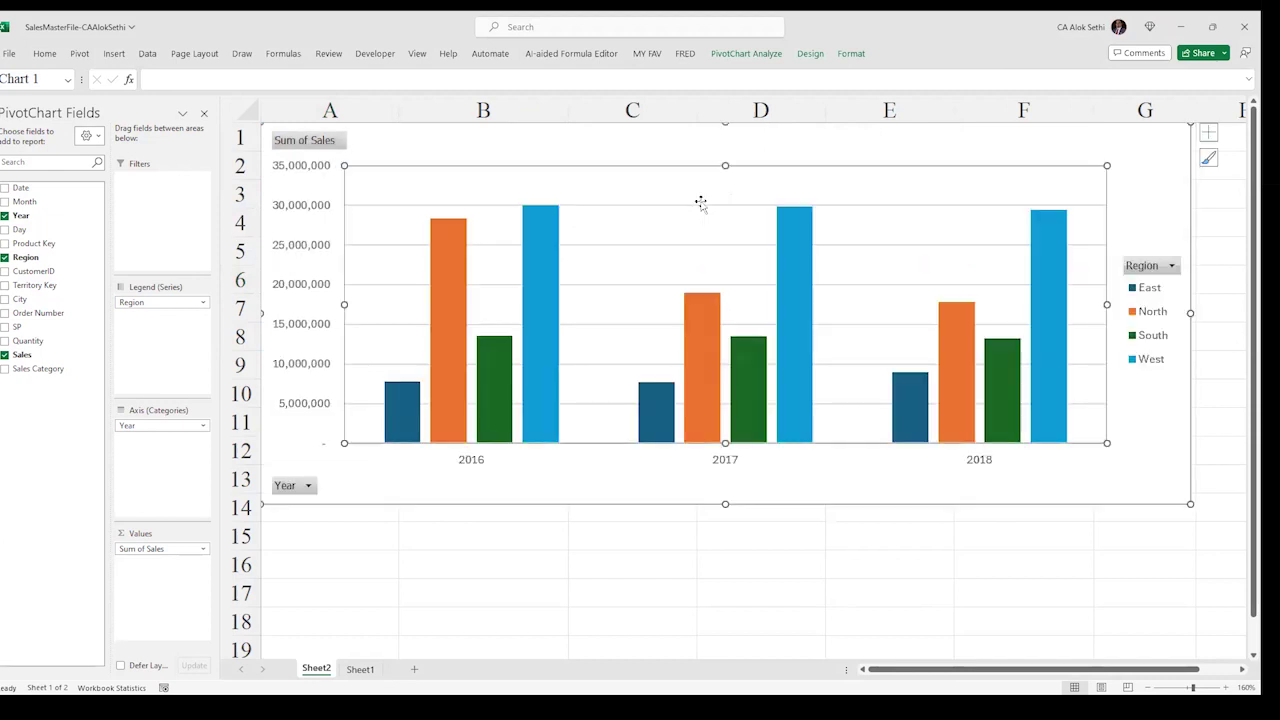
pyautogui.click(702, 205)
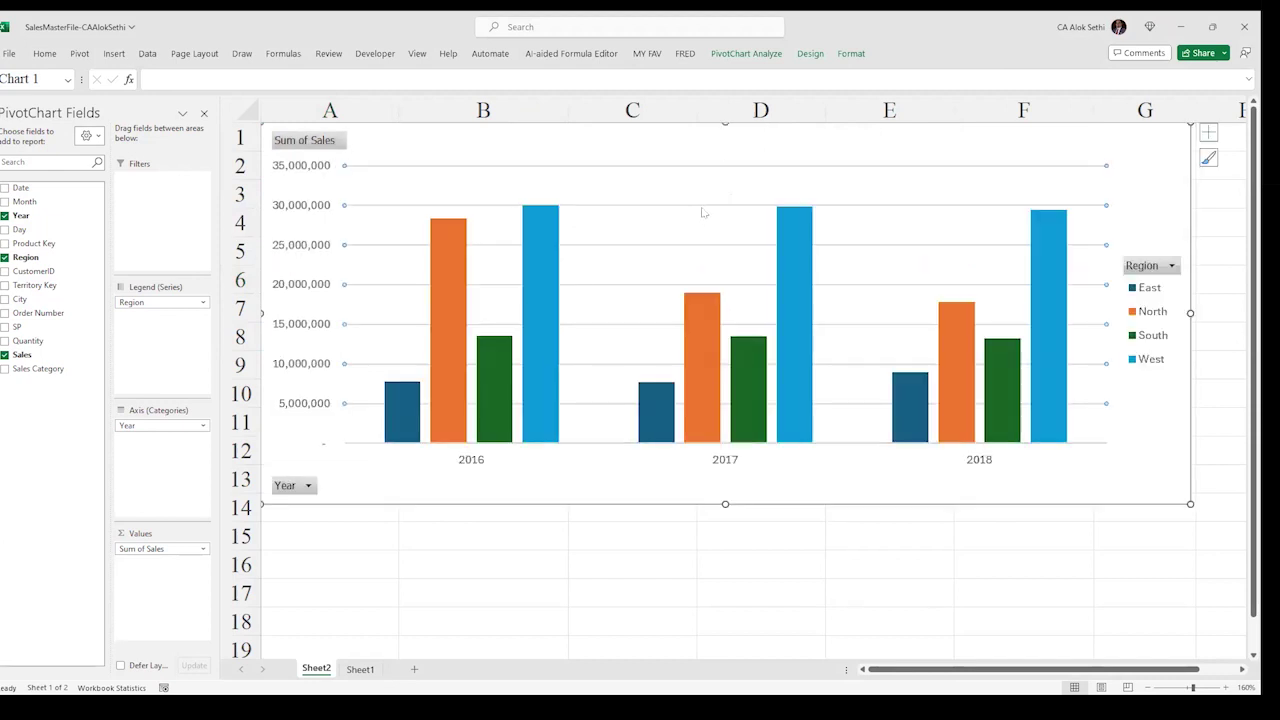
pyautogui.press('Delete')
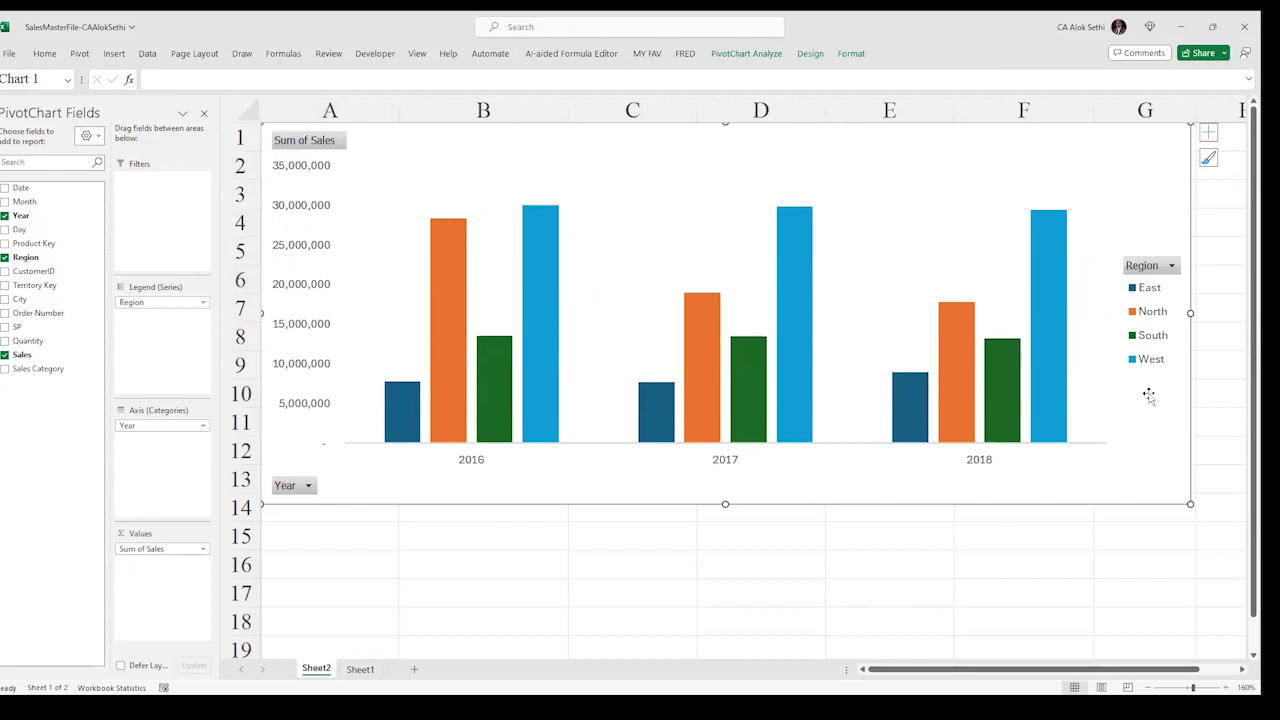
# Add data labels to the columns of the PivotChart and deselect the chart.
pyautogui.moveTo(912, 424)
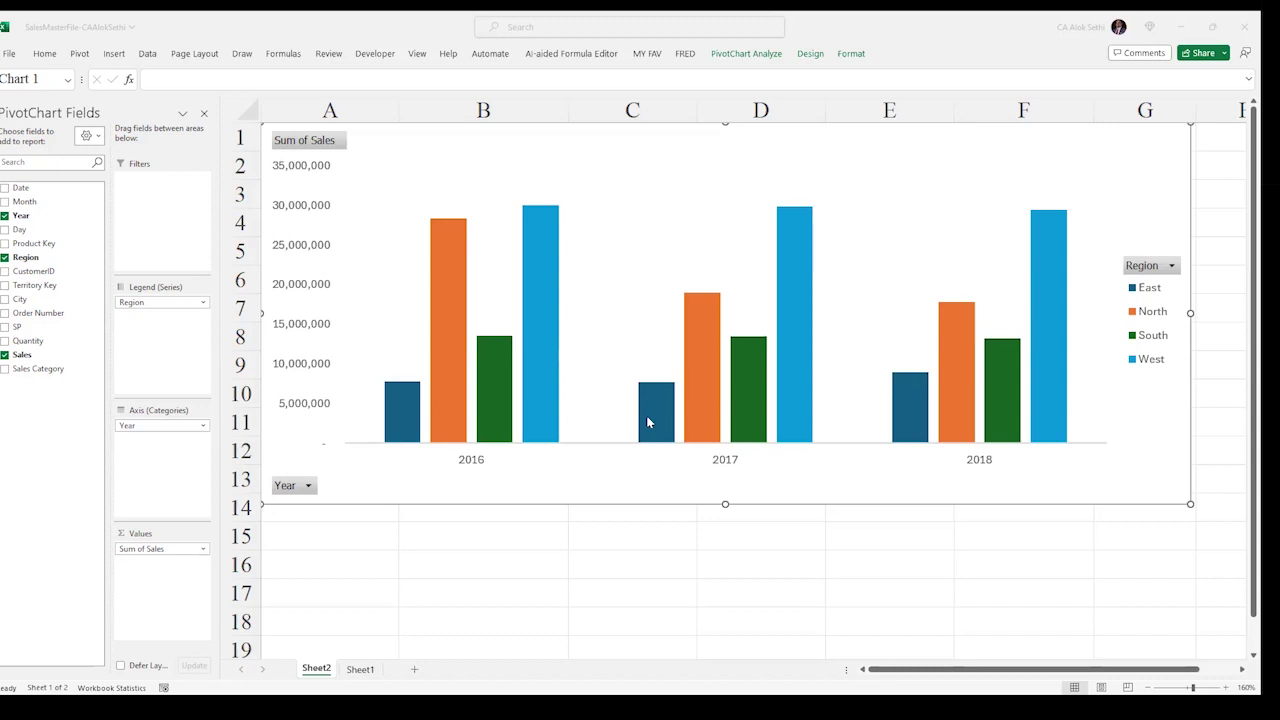
pyautogui.click(625, 429)
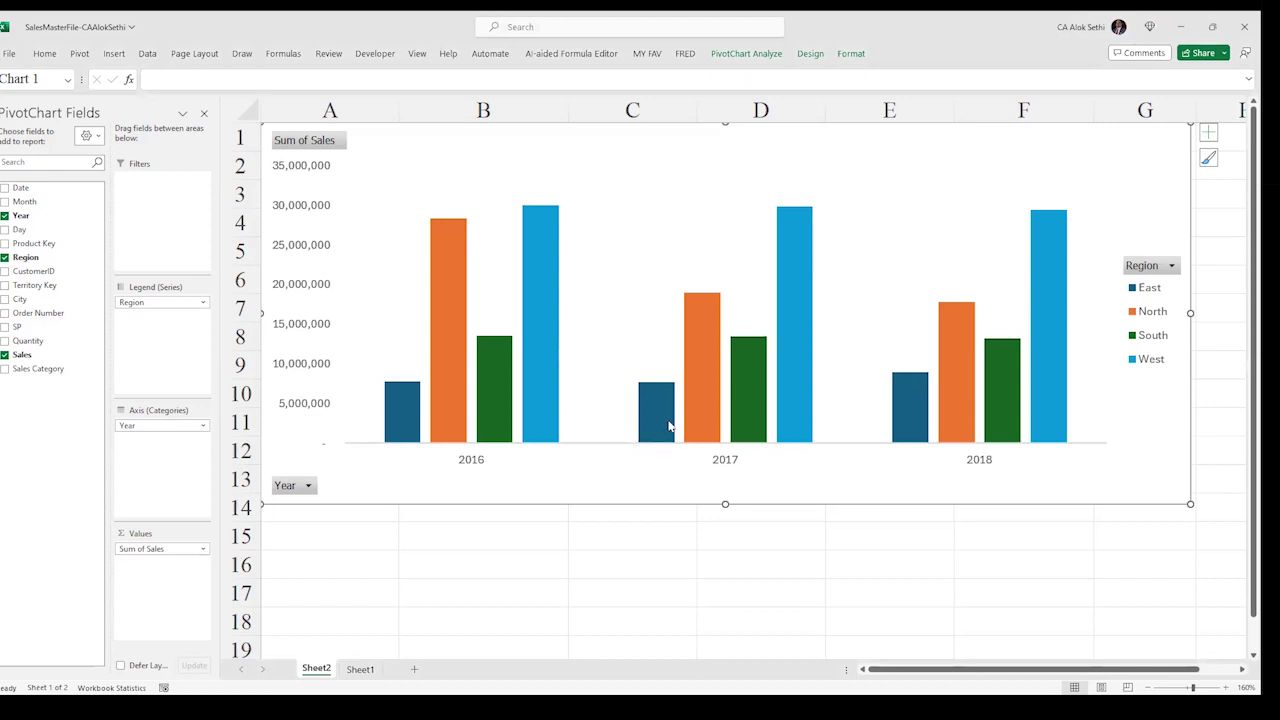
pyautogui.moveTo(664, 424)
pyautogui.click(831, 208)
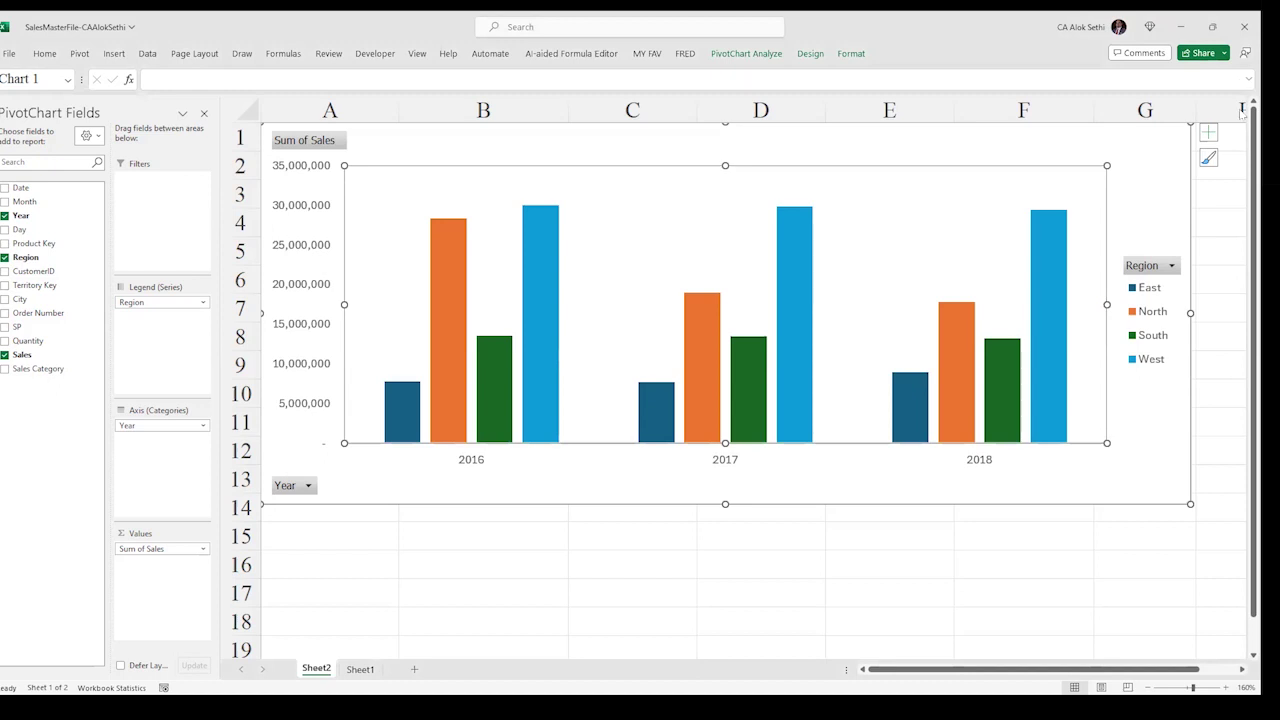
pyautogui.click(1208, 132)
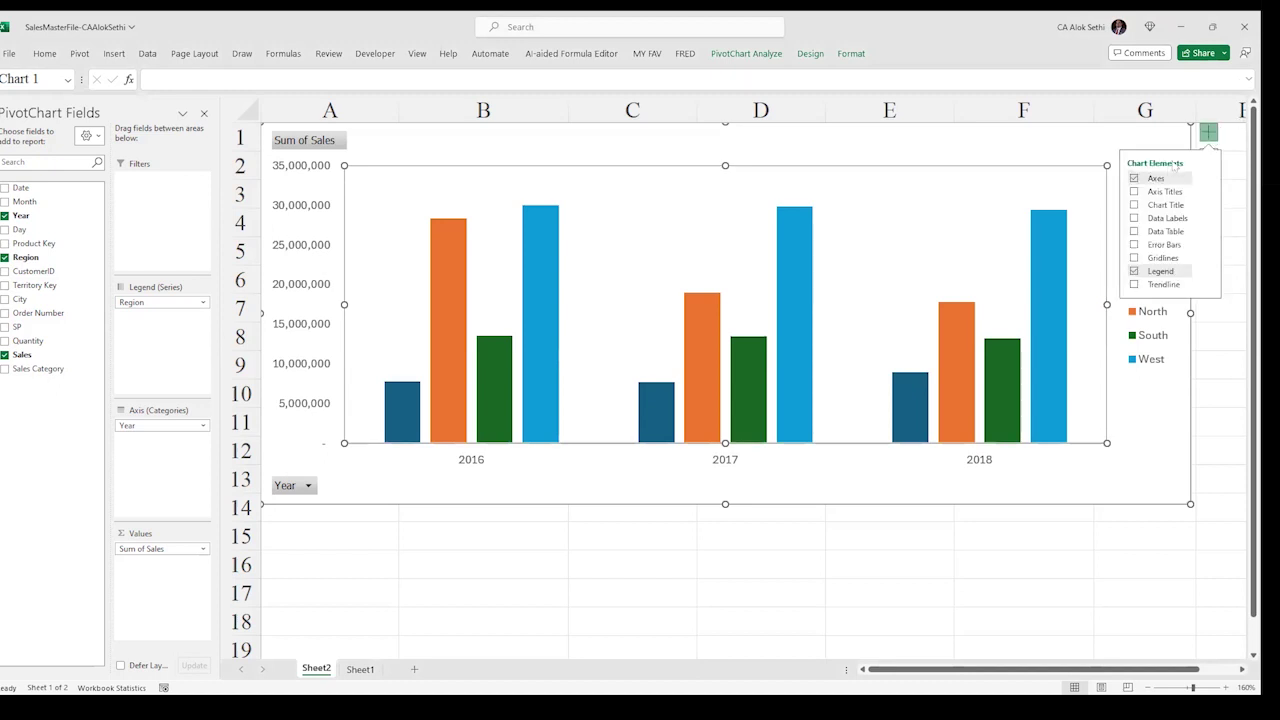
pyautogui.click(1134, 218)
pyautogui.click(721, 536)
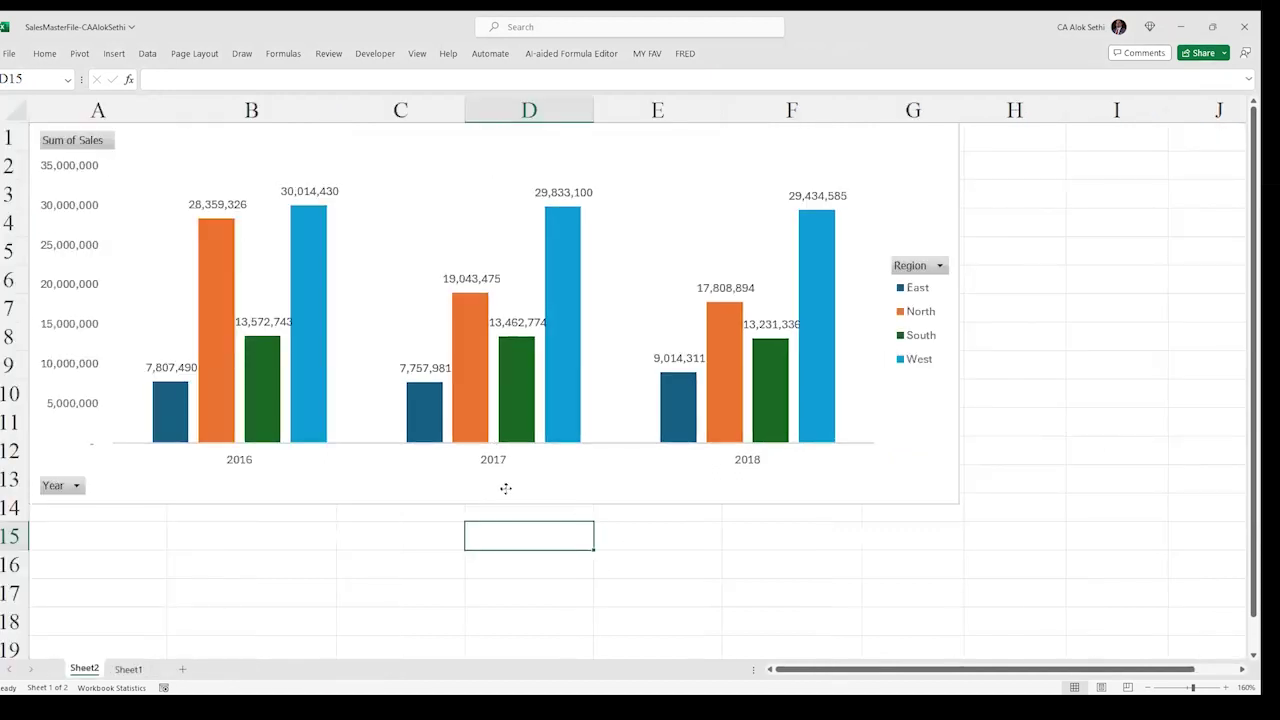
# Include the series name in the data labels of the East columns through the data label formatting options.
pyautogui.click(218, 457)
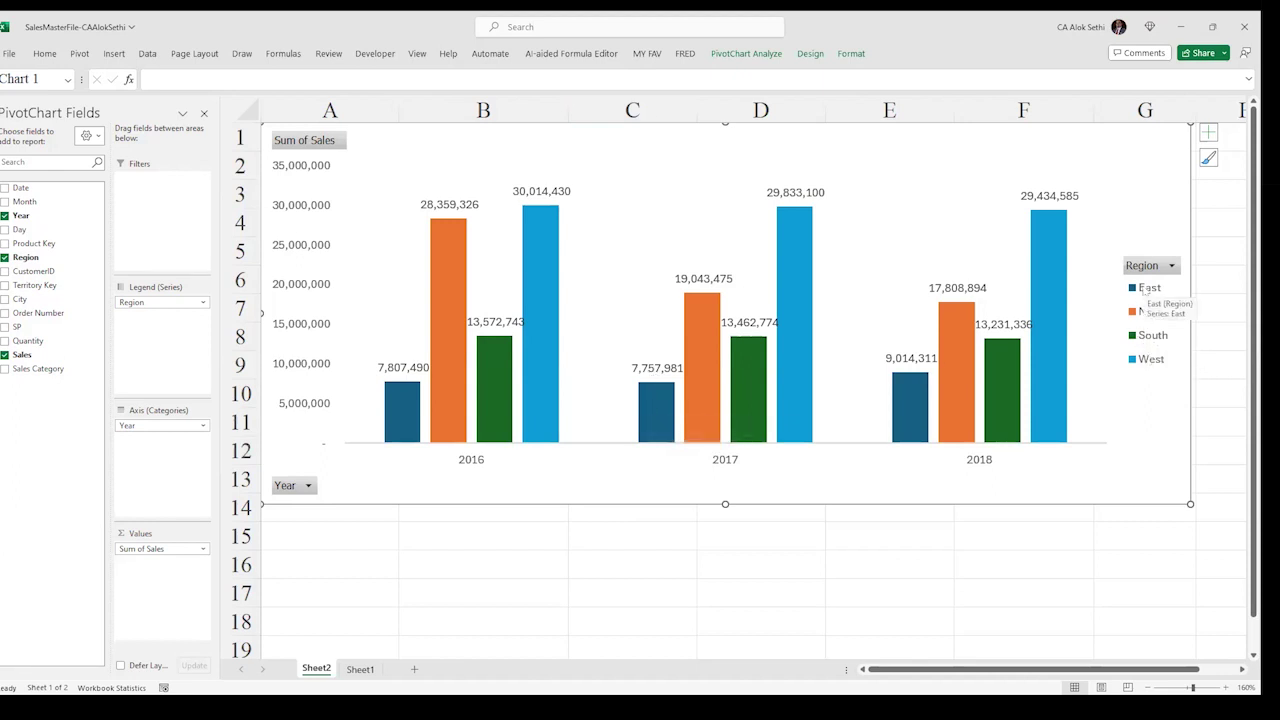
pyautogui.click(1209, 133)
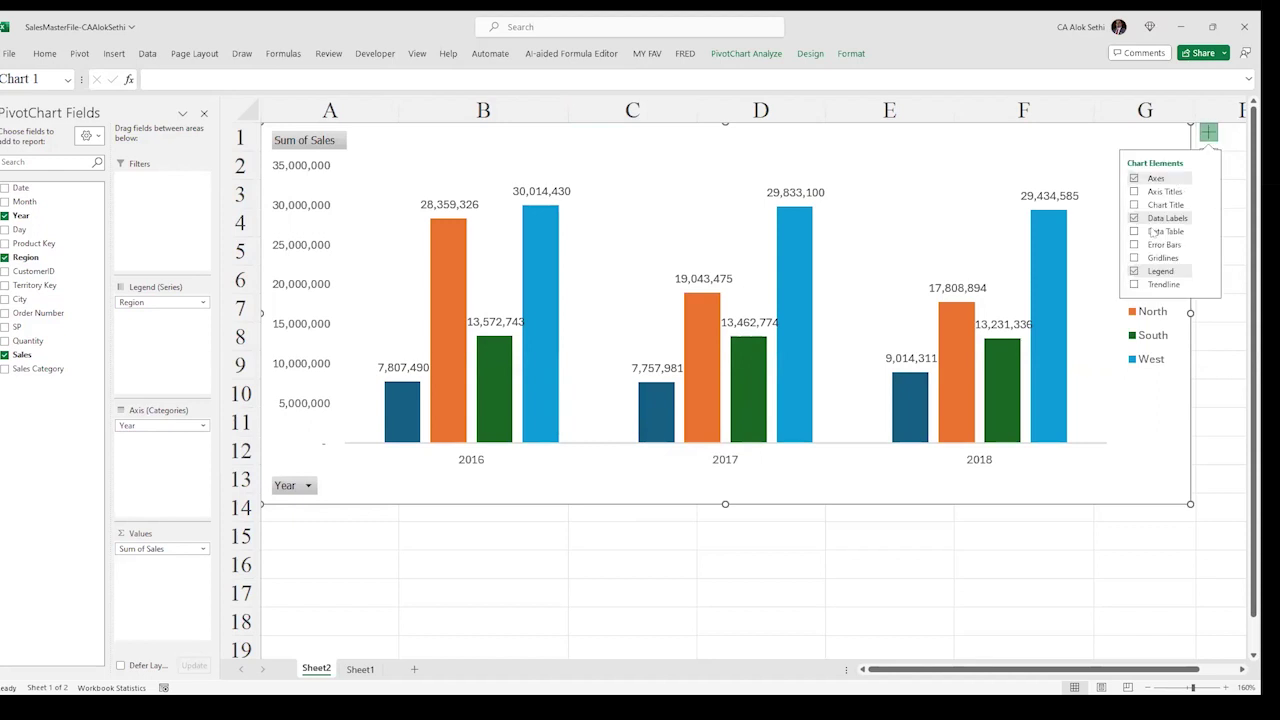
pyautogui.click(1206, 218)
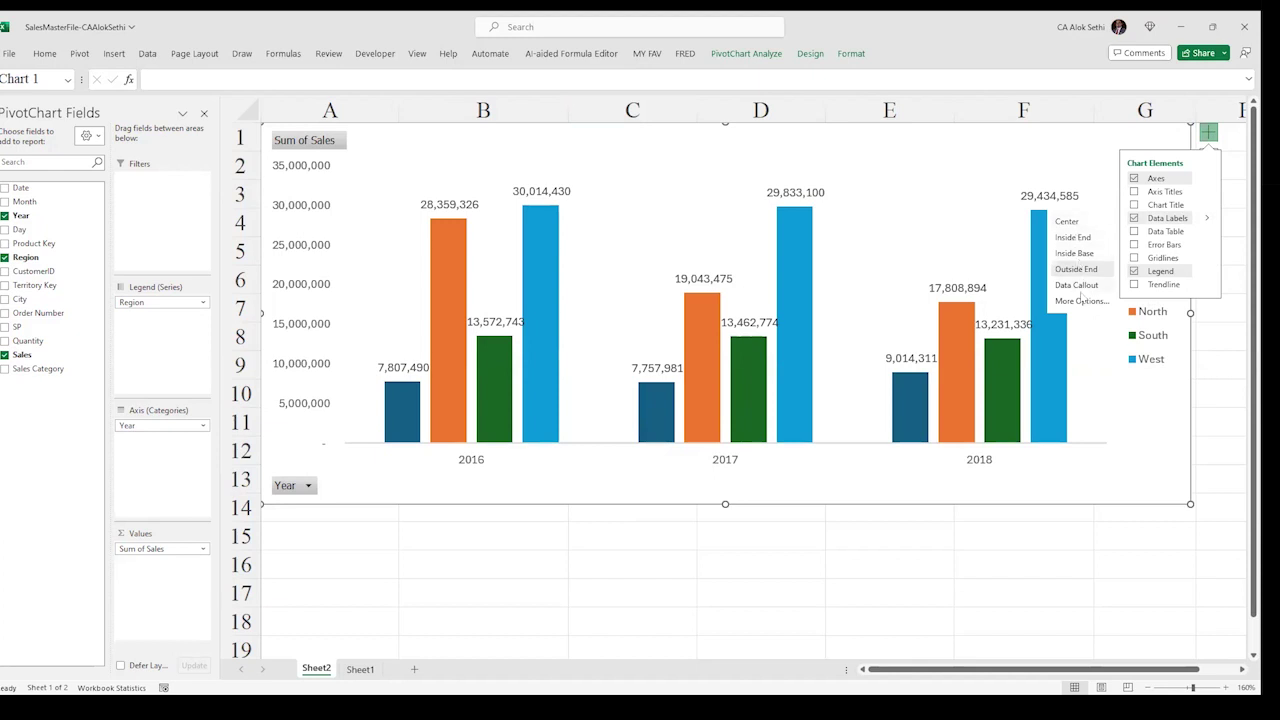
pyautogui.click(1083, 304)
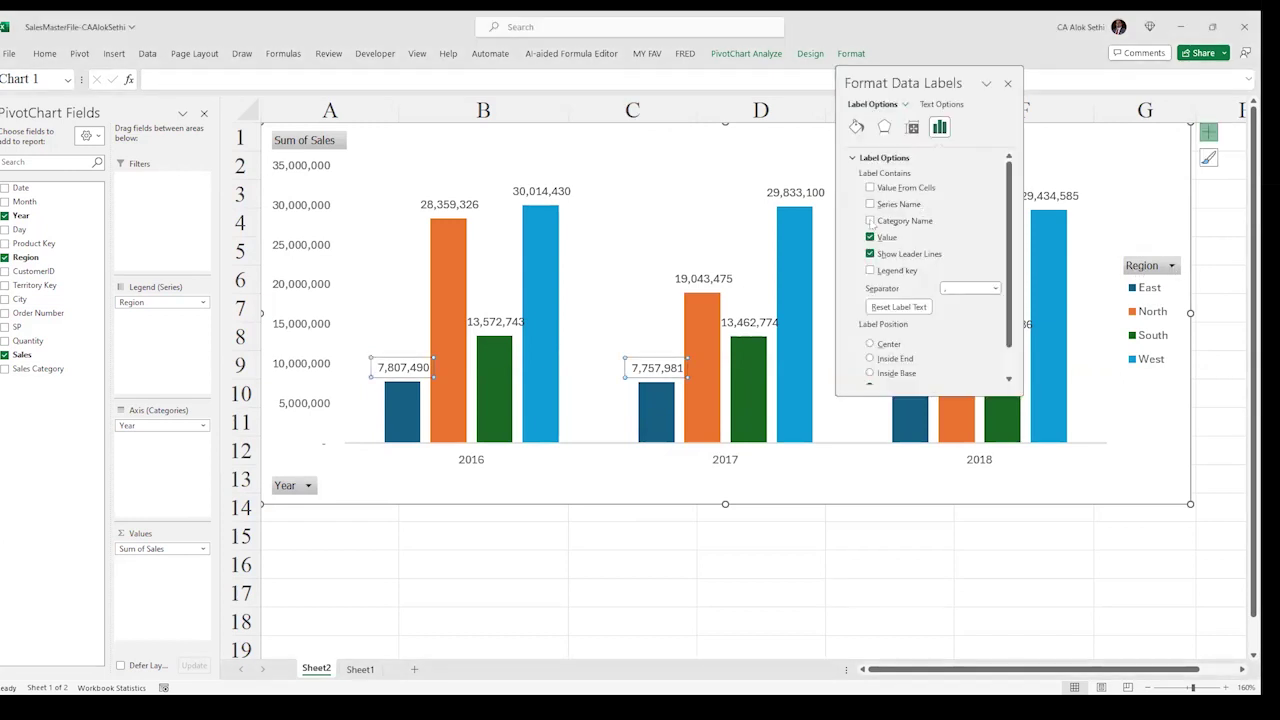
pyautogui.click(869, 220)
pyautogui.click(869, 220)
pyautogui.click(869, 204)
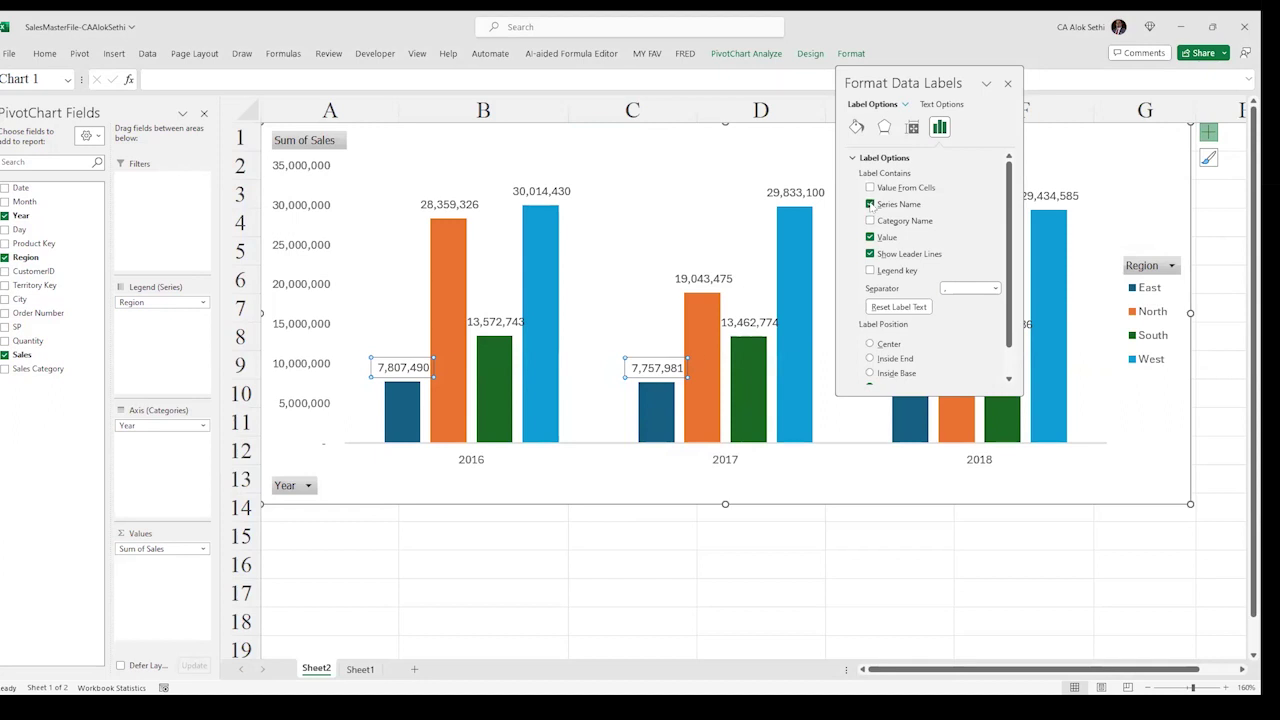
pyautogui.click(1009, 83)
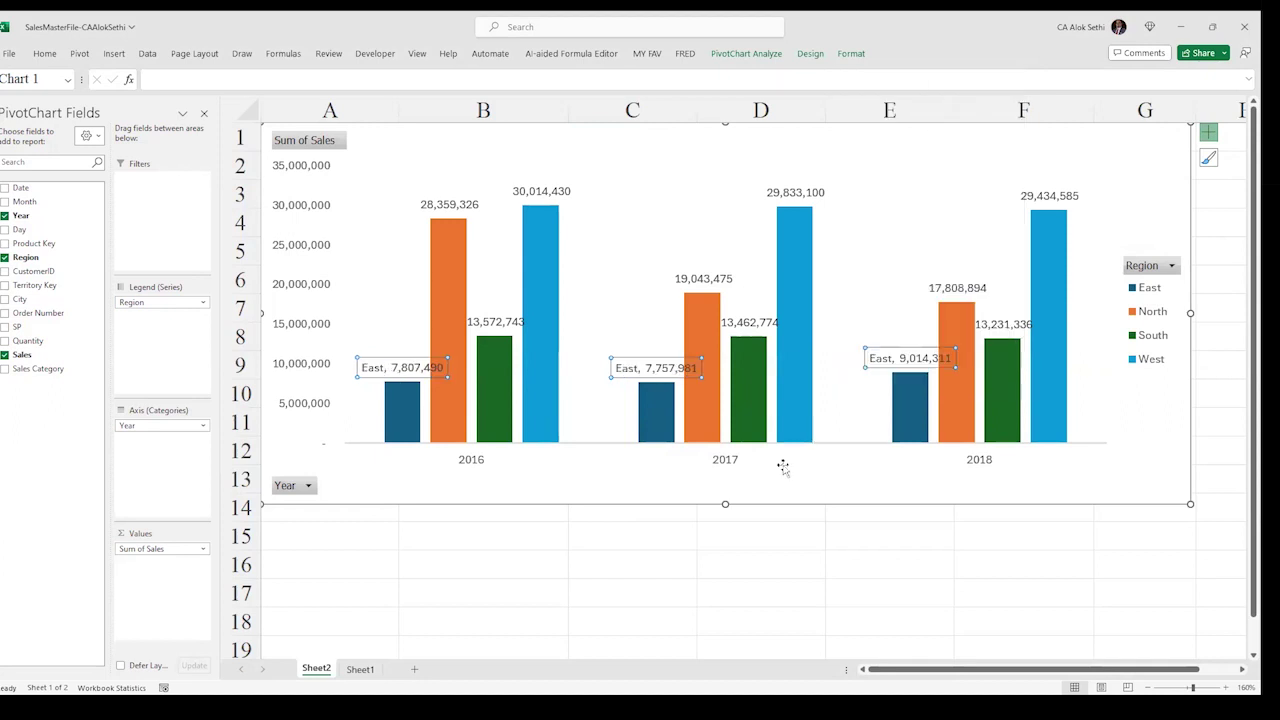
pyautogui.click(726, 283)
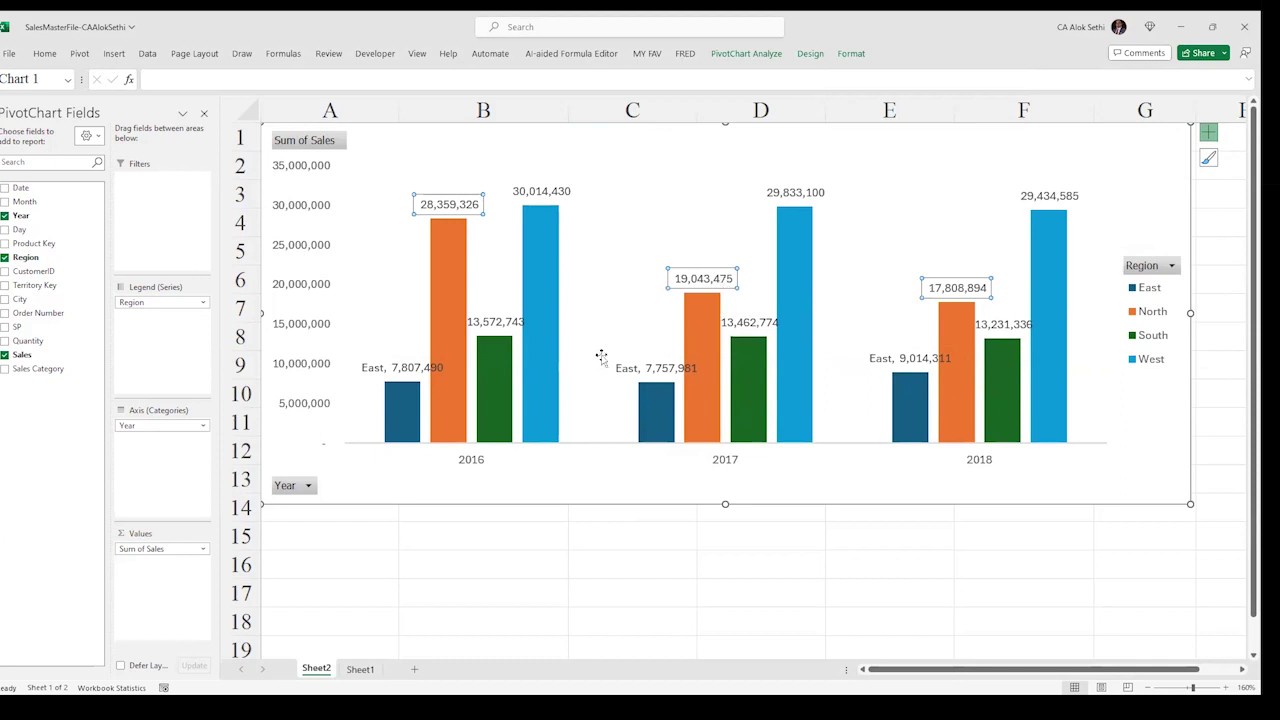
pyautogui.click(442, 313)
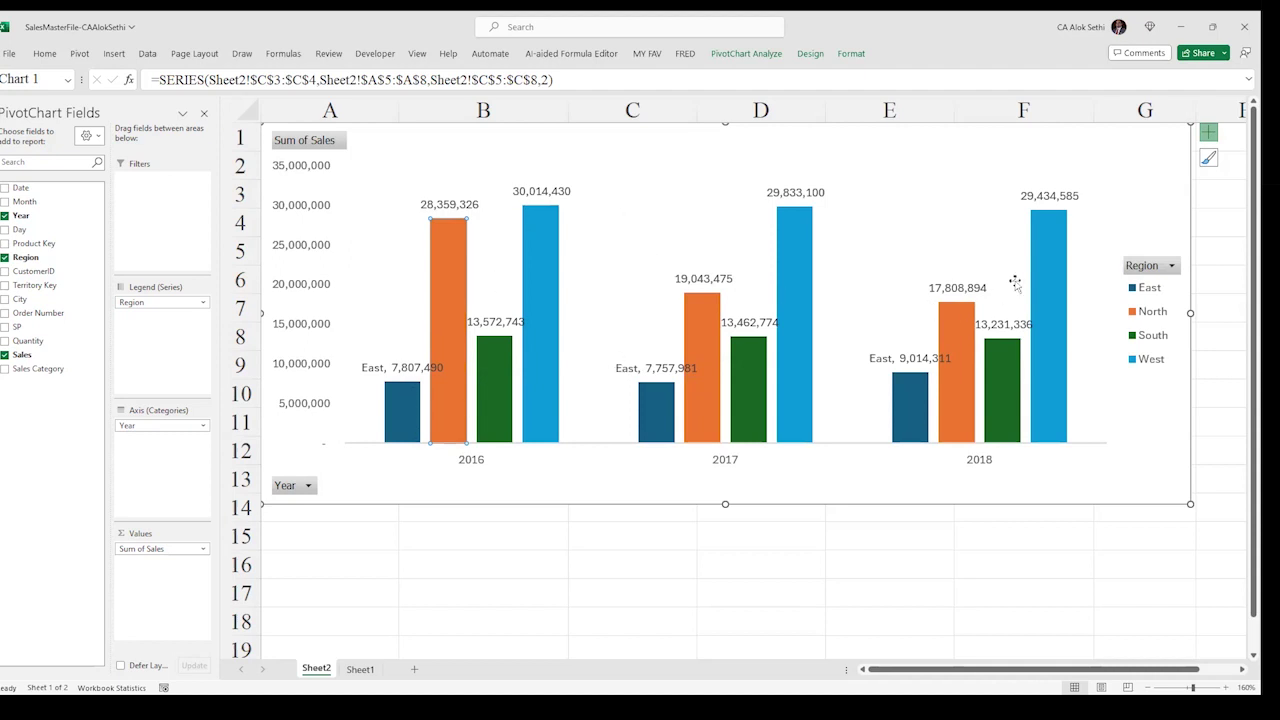
pyautogui.click(1043, 265)
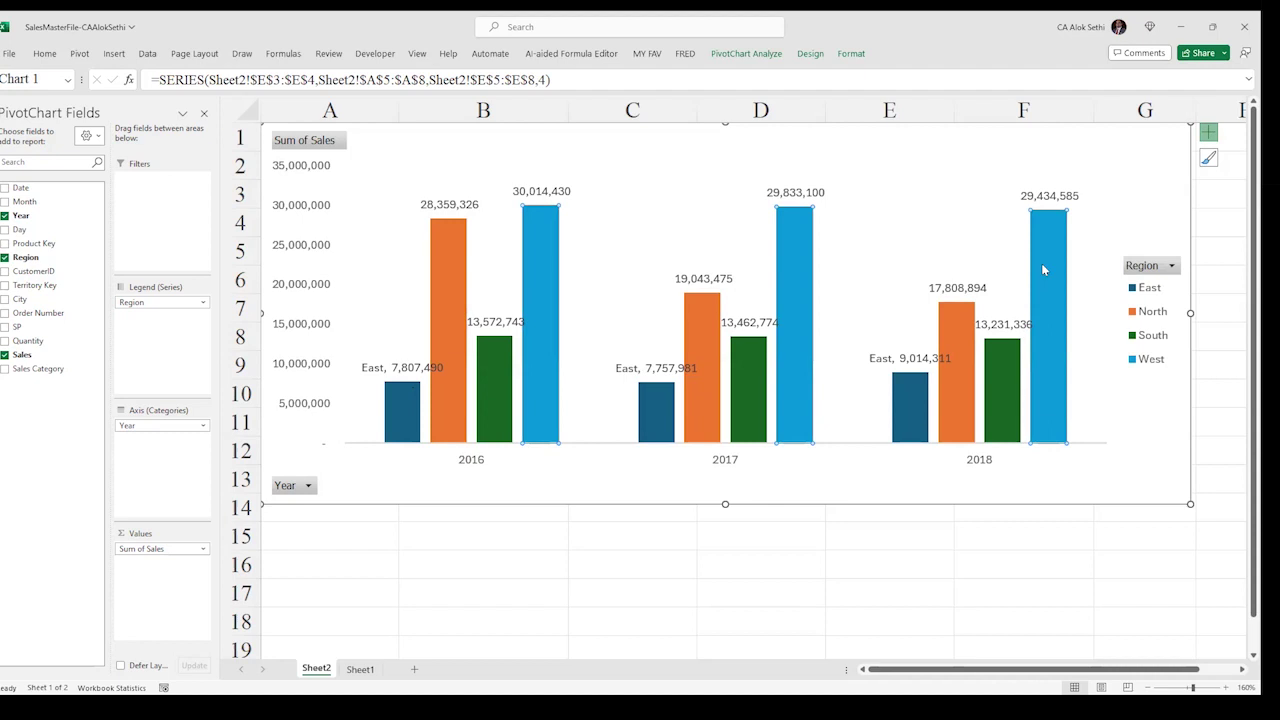
pyautogui.click(727, 484)
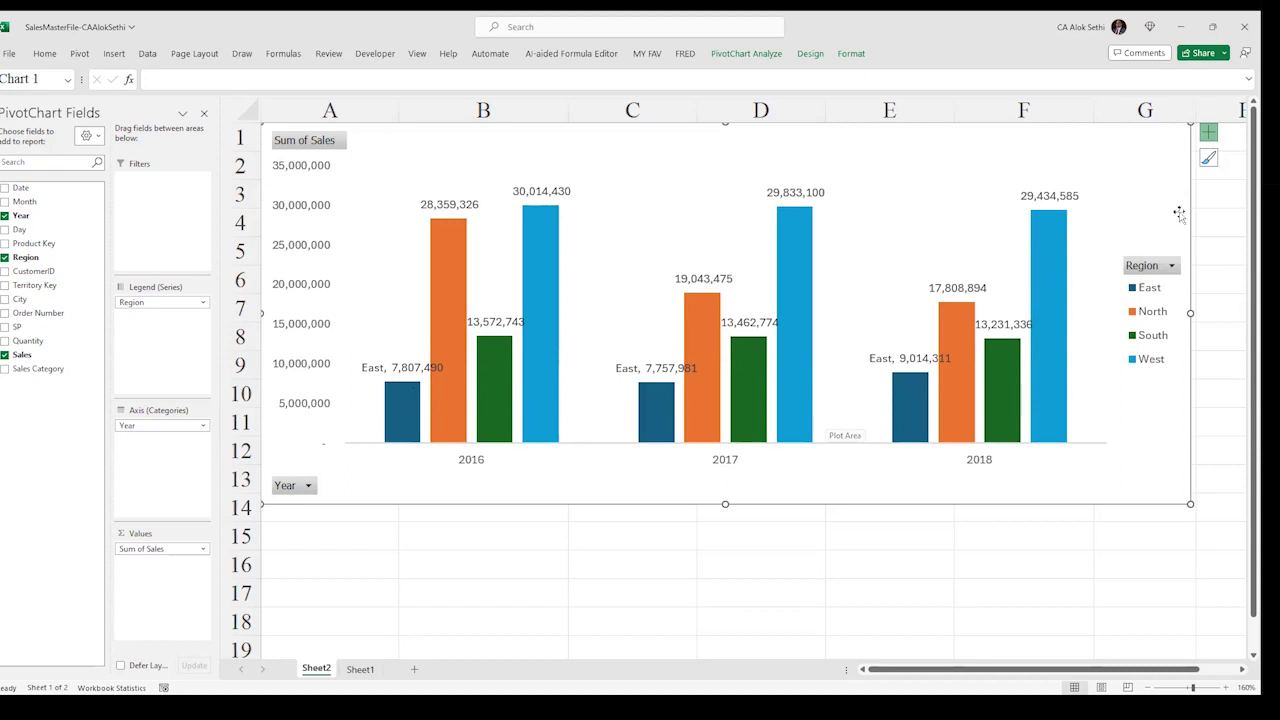
# Remove the data labels and the legend from the PivotChart and deselect it.
pyautogui.click(1209, 135)
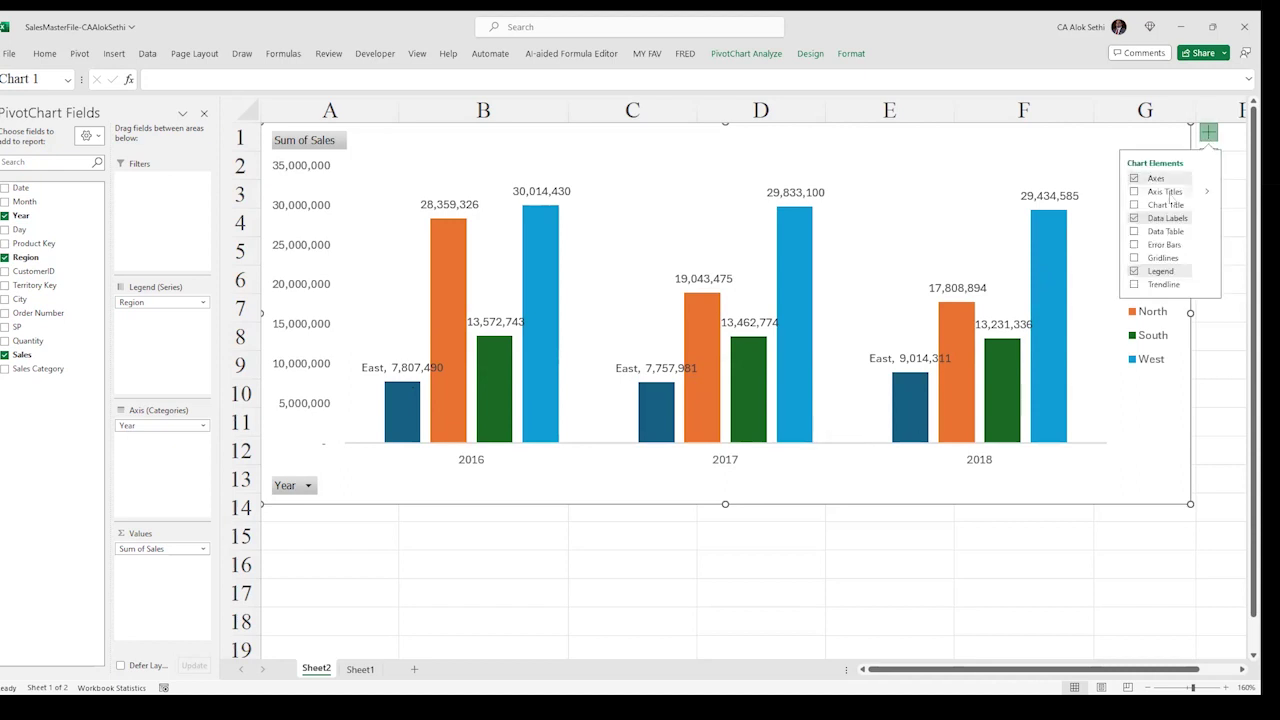
pyautogui.click(1135, 218)
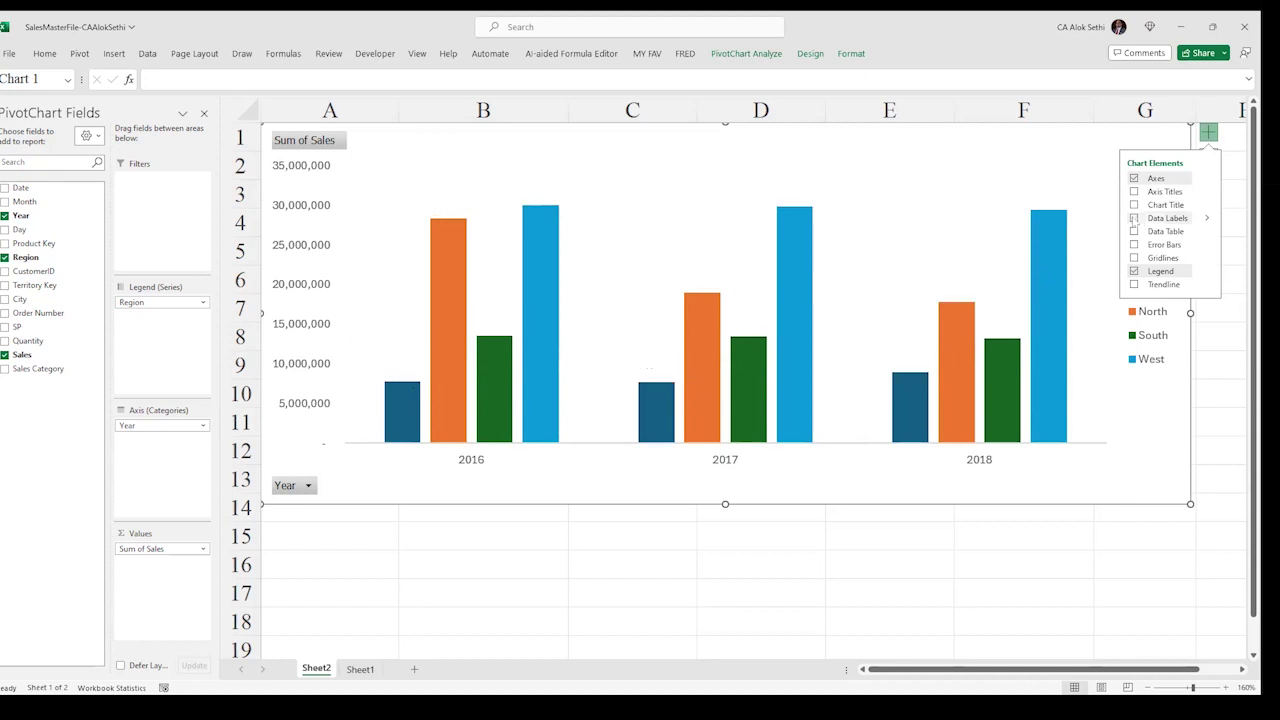
pyautogui.click(1134, 272)
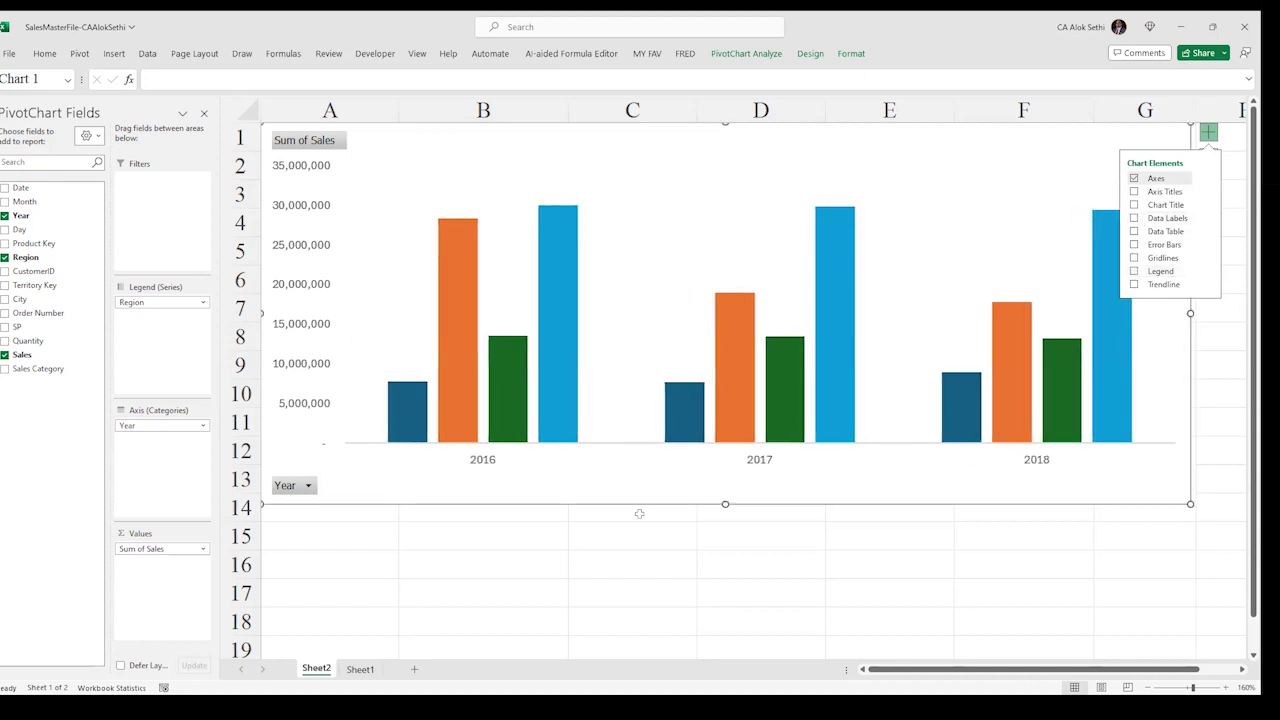
pyautogui.click(639, 512)
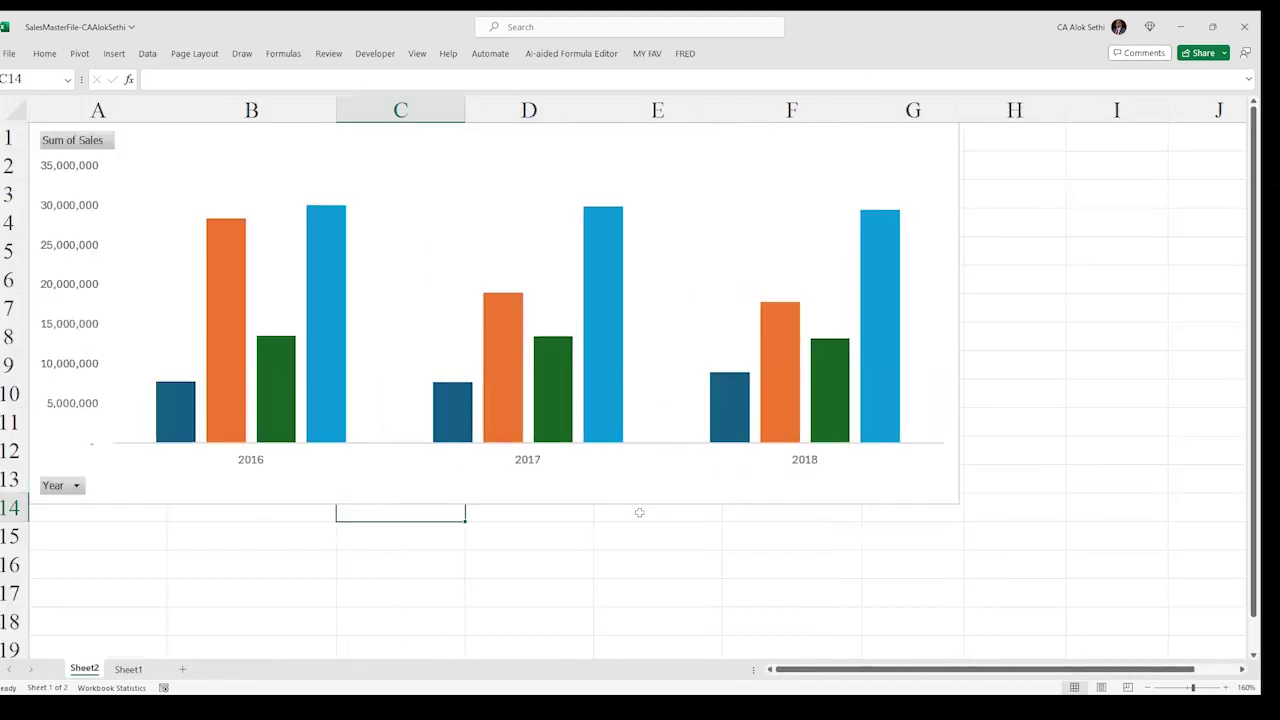
# Undo the removal of the PivotChart's legend and select the West column for 2018.
pyautogui.click(891, 378)
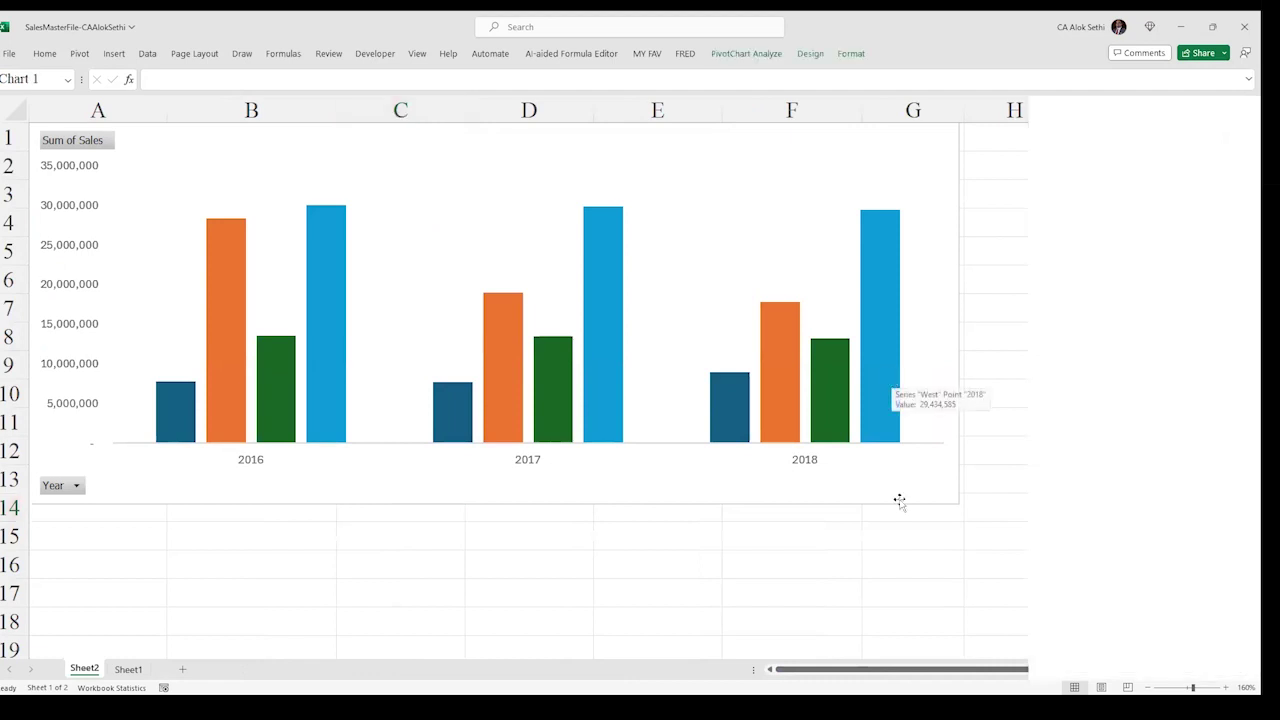
pyautogui.hotkey('ctrl', 'z')
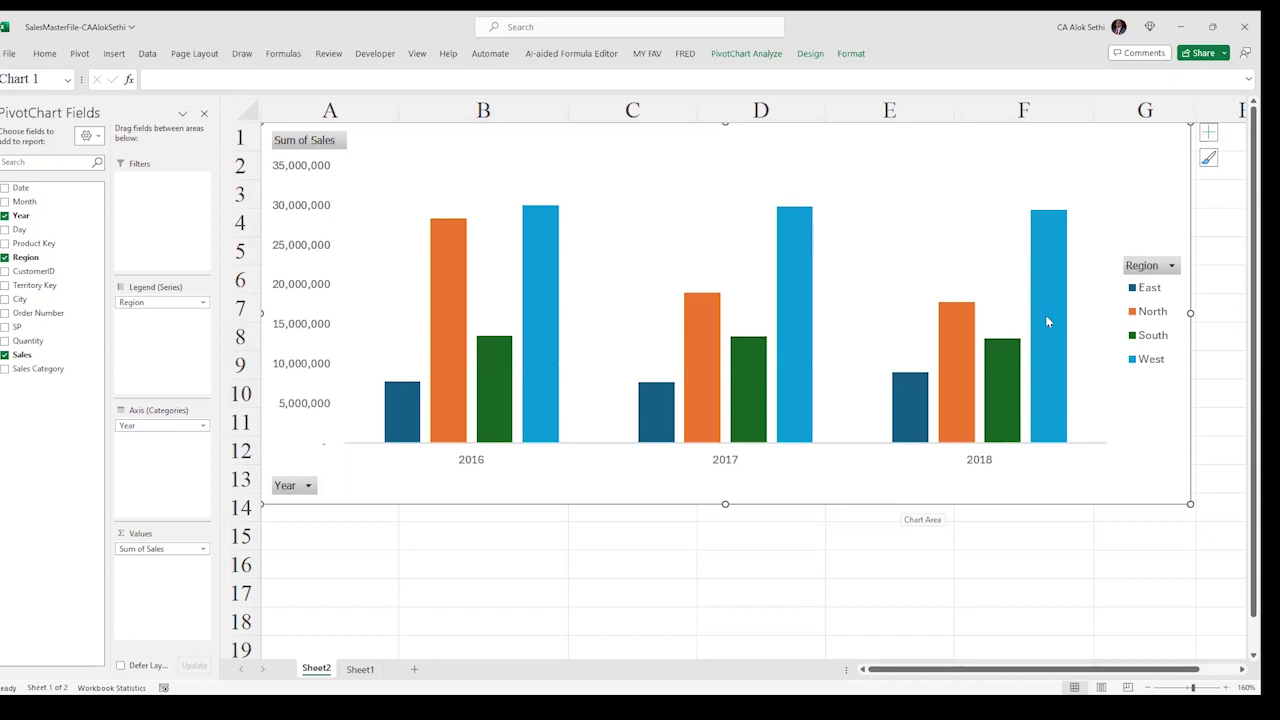
pyautogui.click(1049, 239)
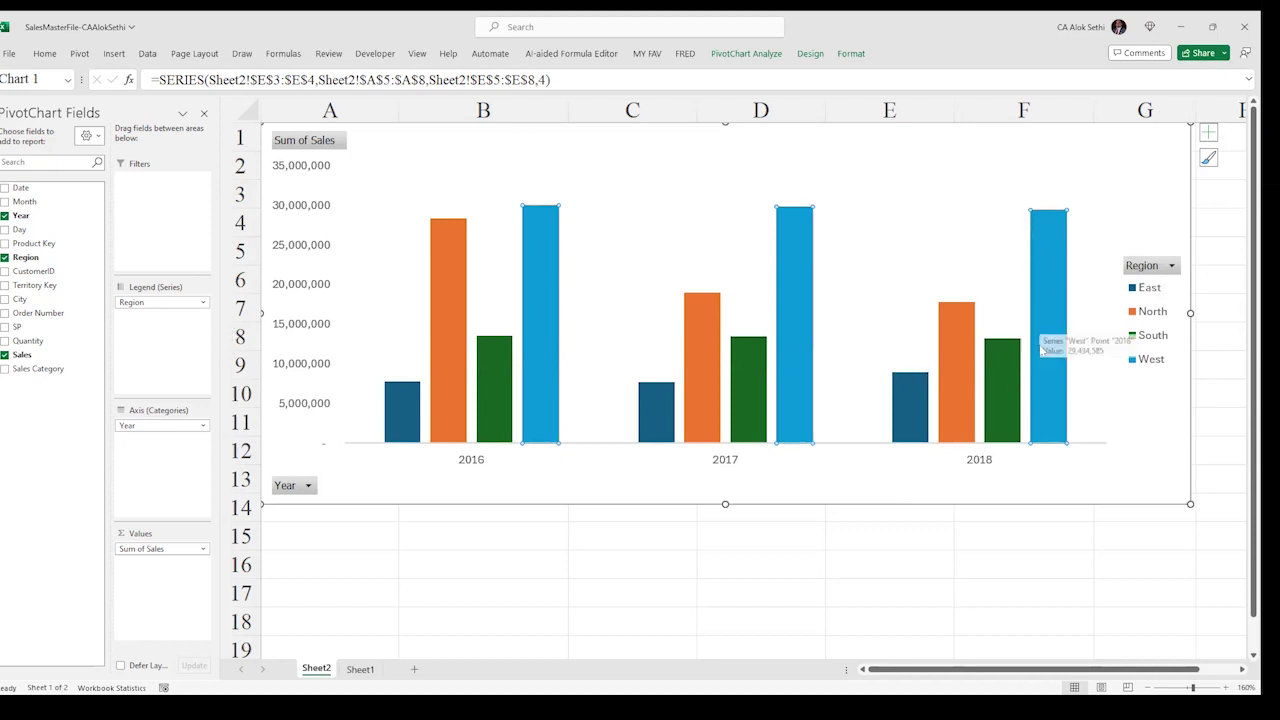
pyautogui.click(1036, 312)
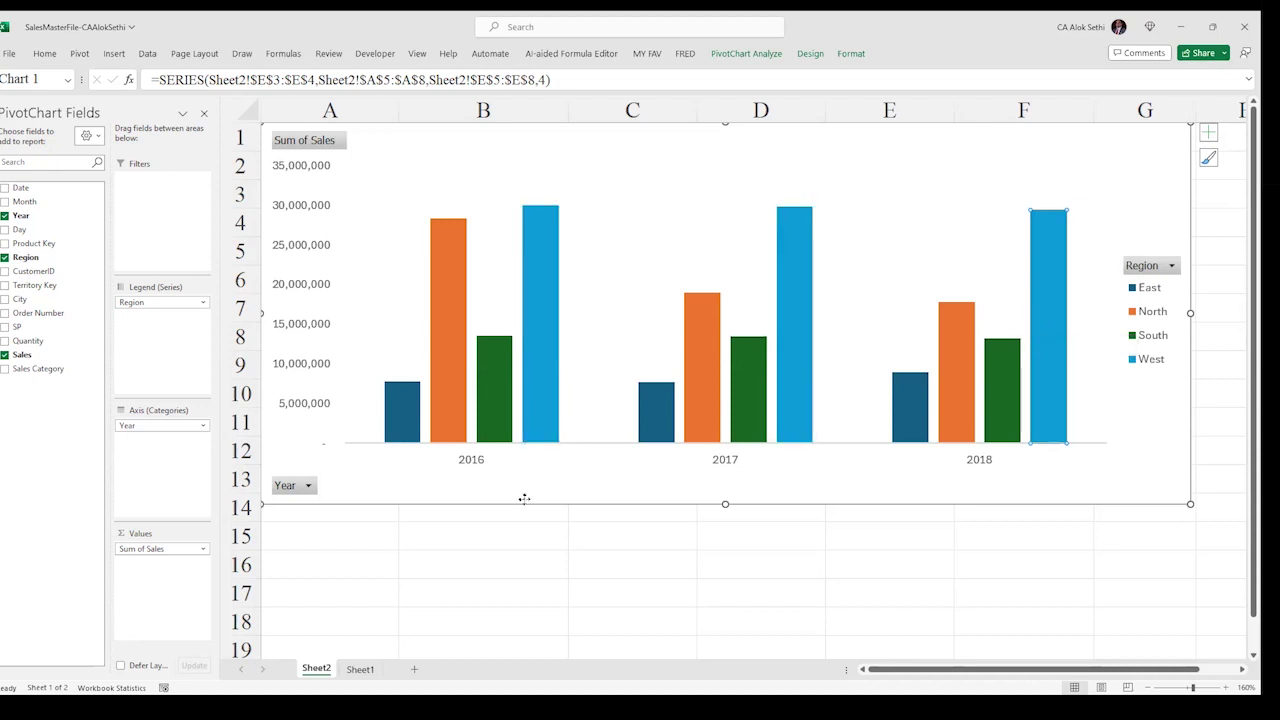
# Move the PivotChart below the PivotTable to about A9, shifting its plot area down within the chart.
pyautogui.moveTo(340, 487); pyautogui.dragTo(423, 522)
pyautogui.click(745, 260)
pyautogui.moveTo(600, 177); pyautogui.dragTo(524, 118)
pyautogui.press('Escape')
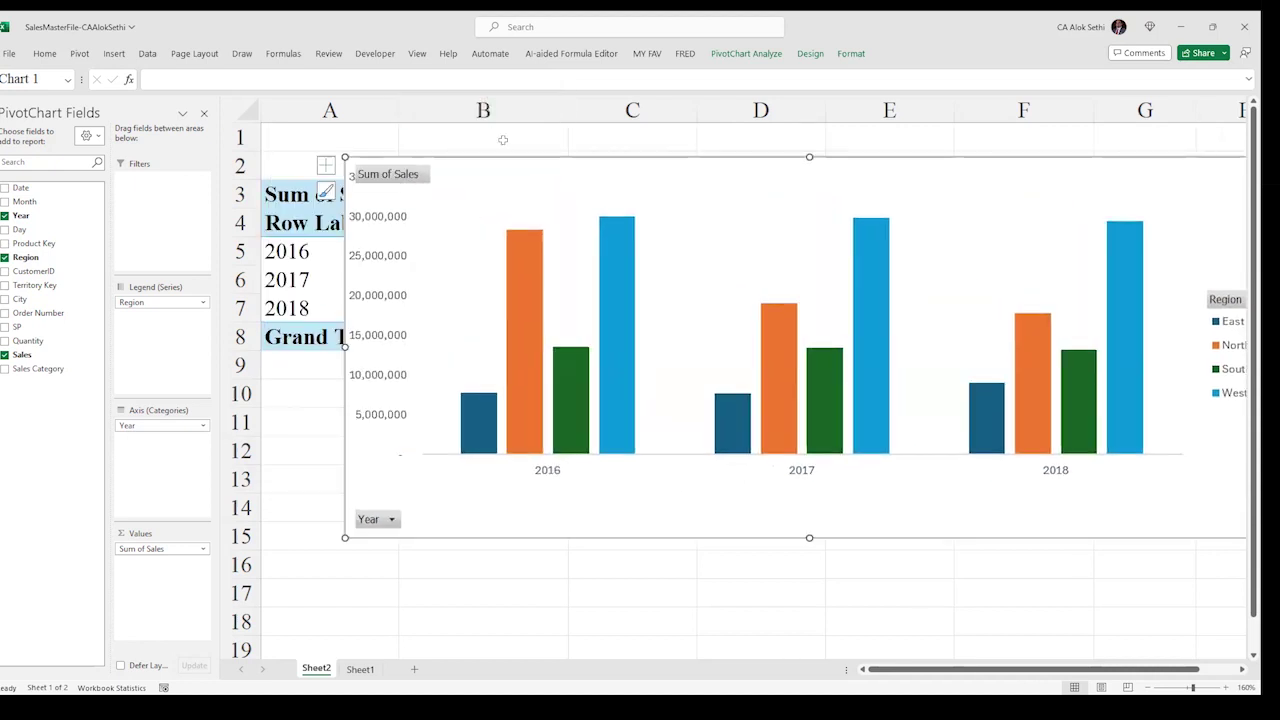
pyautogui.click(566, 181)
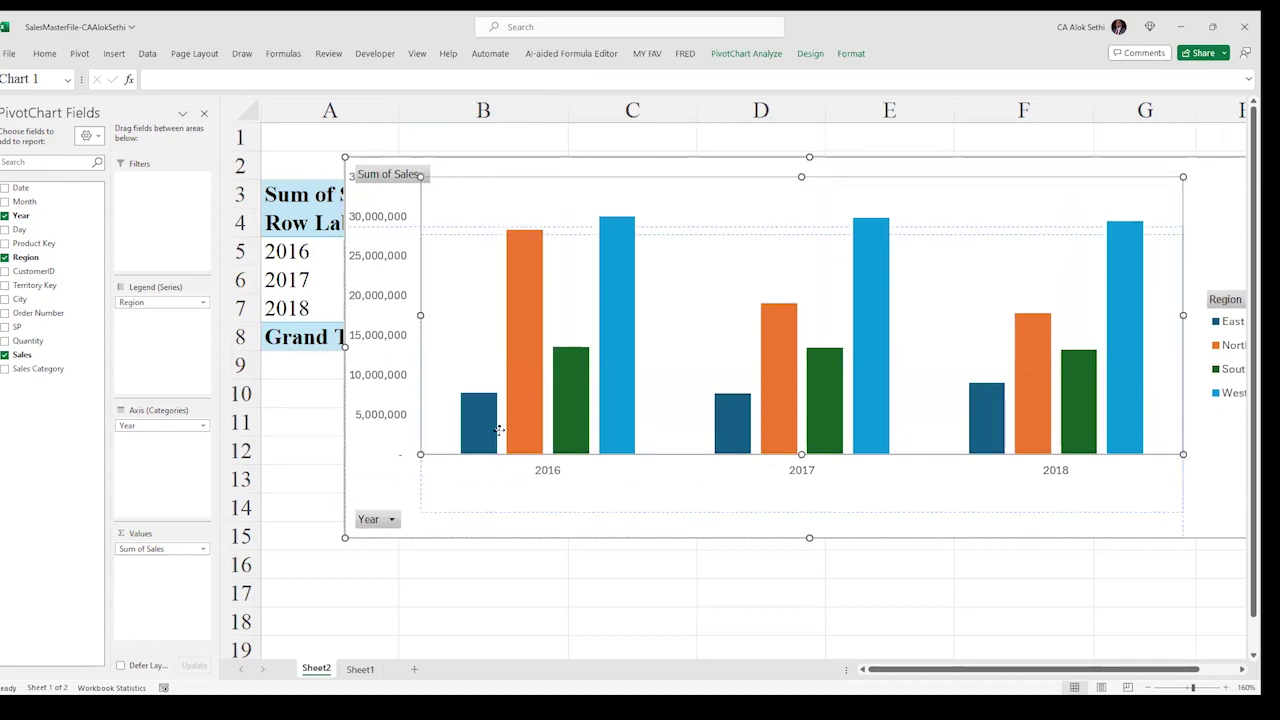
pyautogui.moveTo(566, 200); pyautogui.dragTo(472, 388)
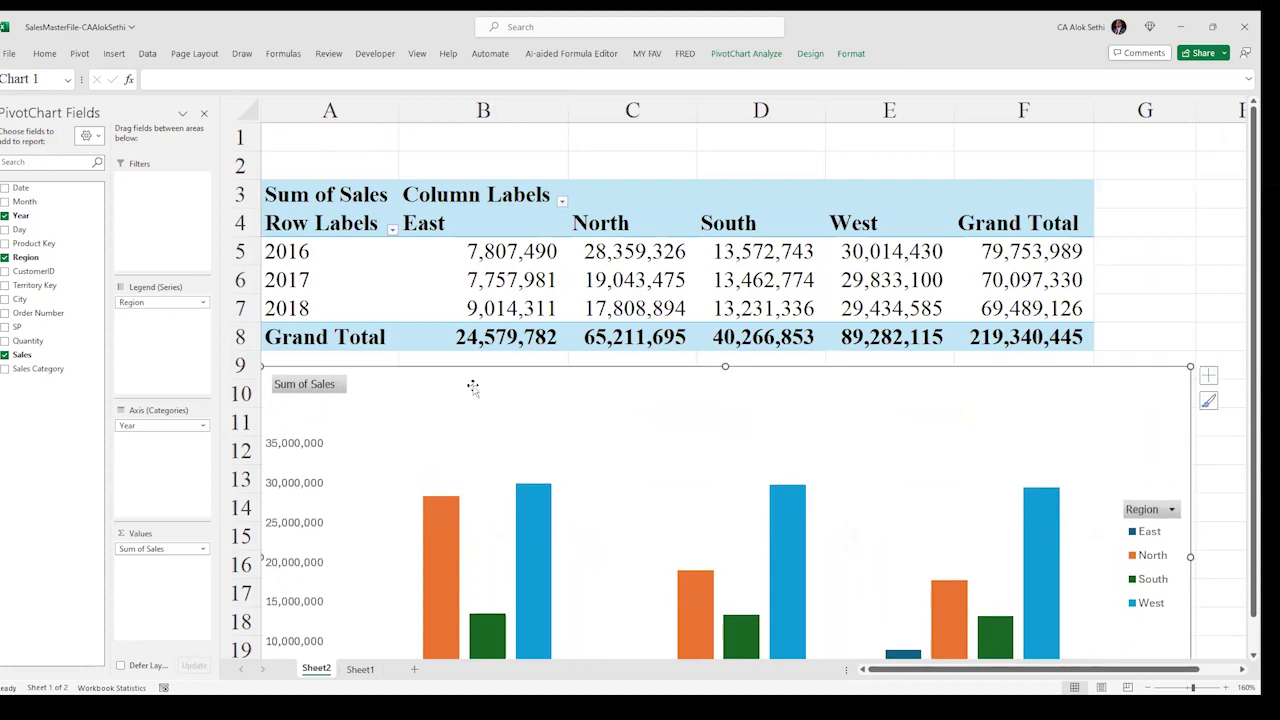
# Delete the PivotChart from Sheet2 and restore it.
pyautogui.press('Delete')
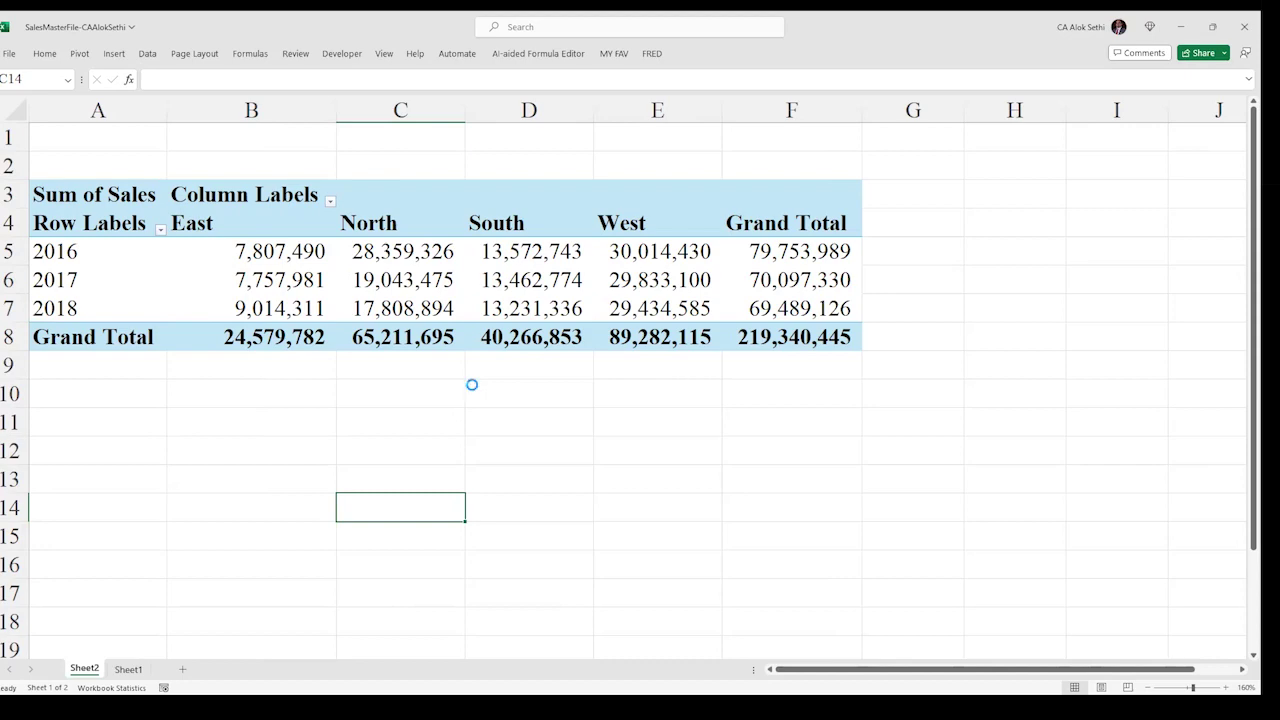
pyautogui.hotkey('alt', 'F1')
# Shift the plot area up and right within the PivotChart and move the chart back over the PivotTable at A1.
pyautogui.moveTo(506, 403); pyautogui.dragTo(507, 100)
pyautogui.moveTo(572, 427); pyautogui.dragTo(646, 390)
pyautogui.press('Escape')
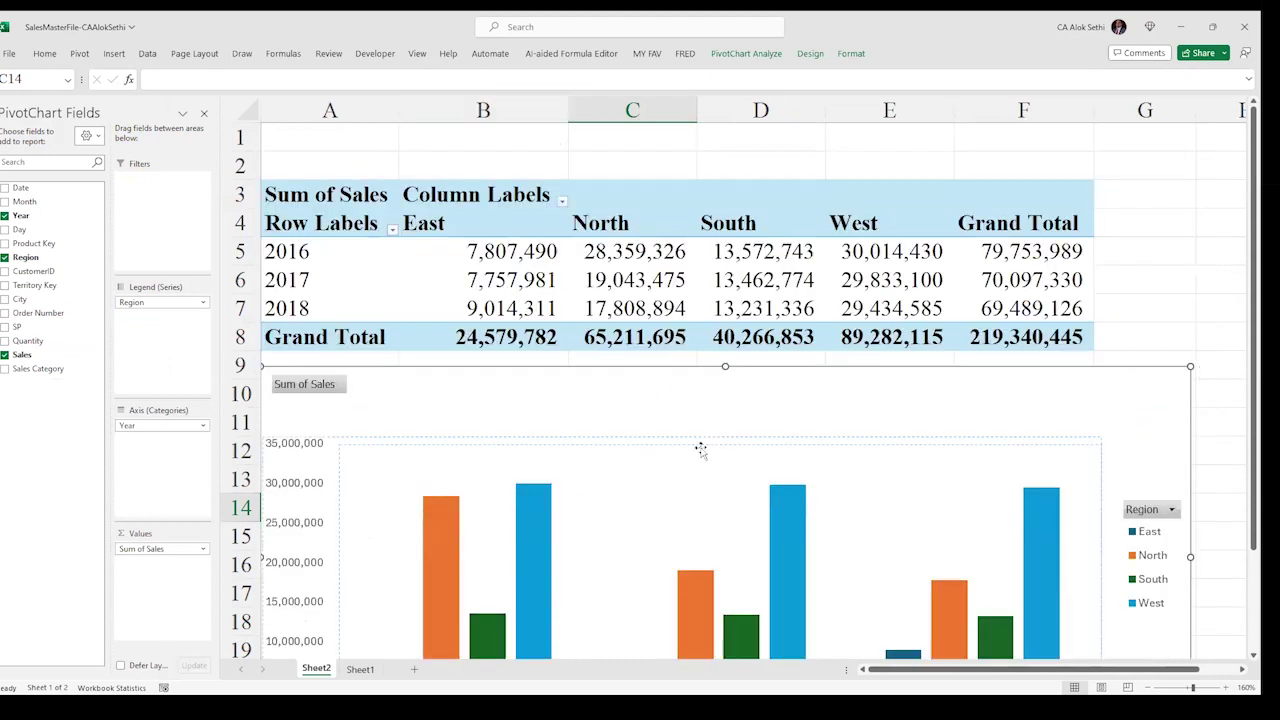
pyautogui.click(618, 383)
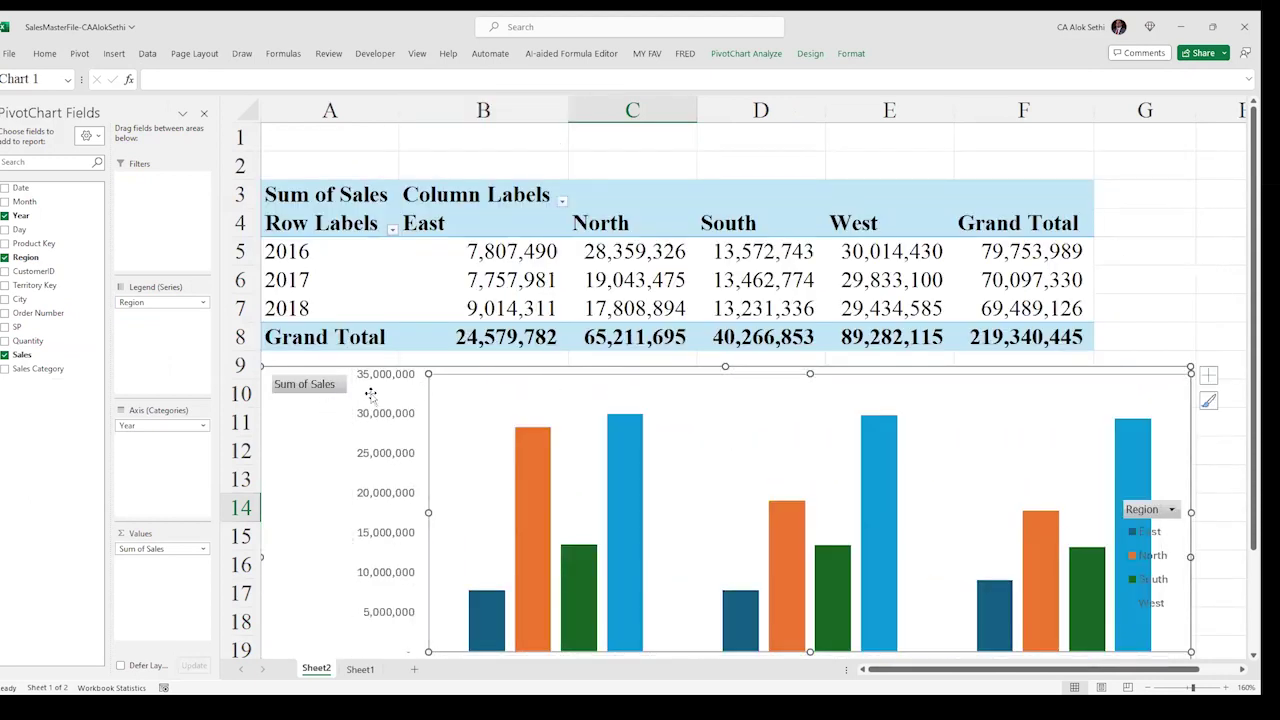
pyautogui.moveTo(283, 435); pyautogui.dragTo(294, 197)
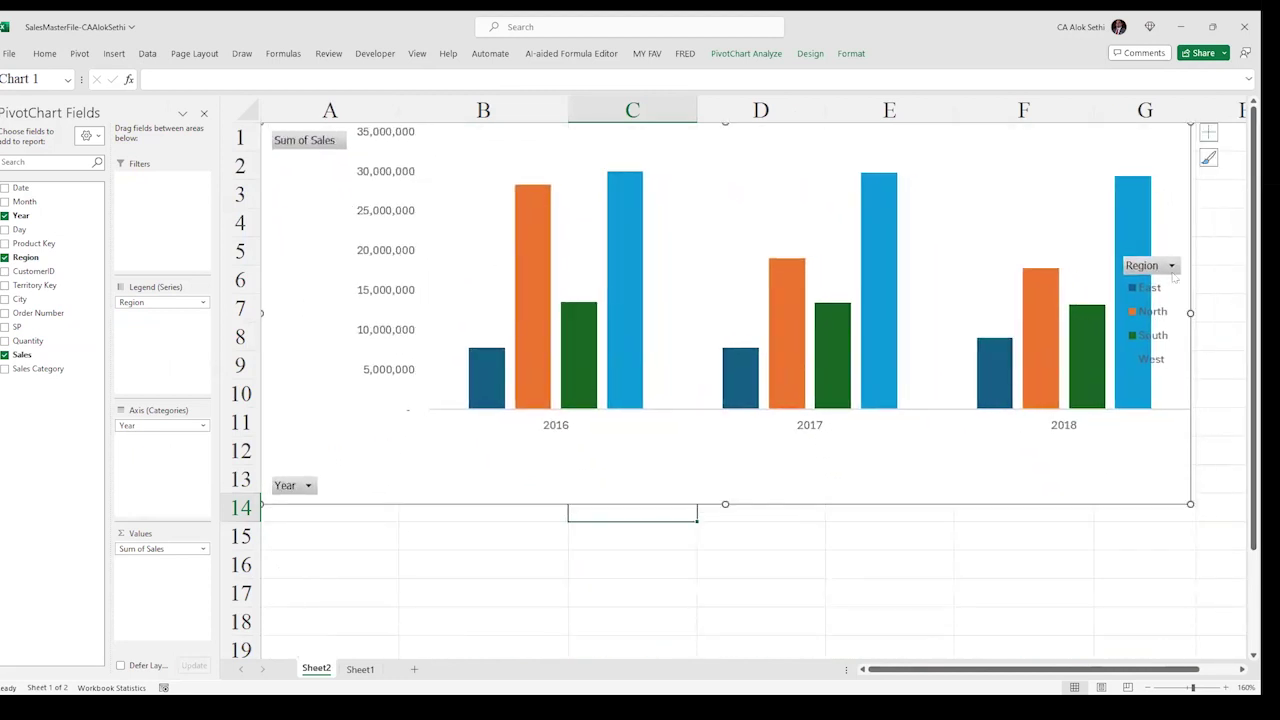
# Widen the PivotChart to about column K and close the PivotChart field list.
pyautogui.moveTo(1189, 312); pyautogui.dragTo(1231, 316)
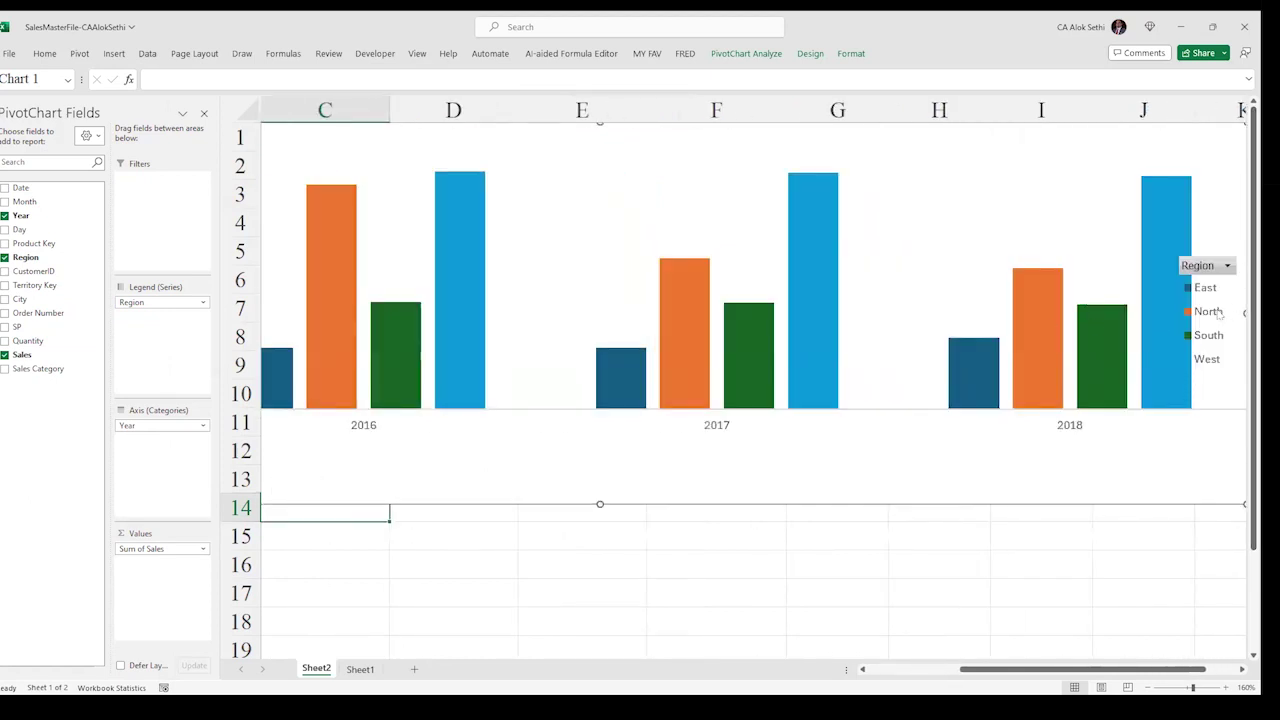
pyautogui.moveTo(1242, 314); pyautogui.dragTo(1162, 294)
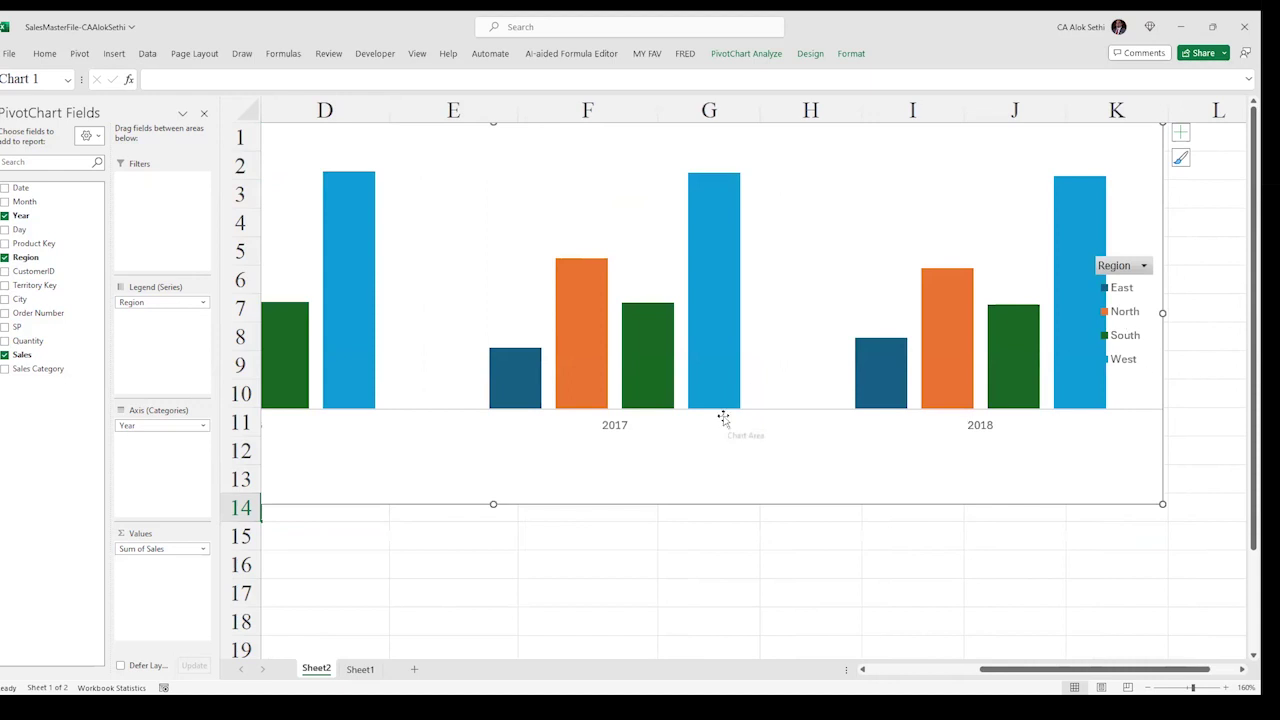
pyautogui.click(204, 113)
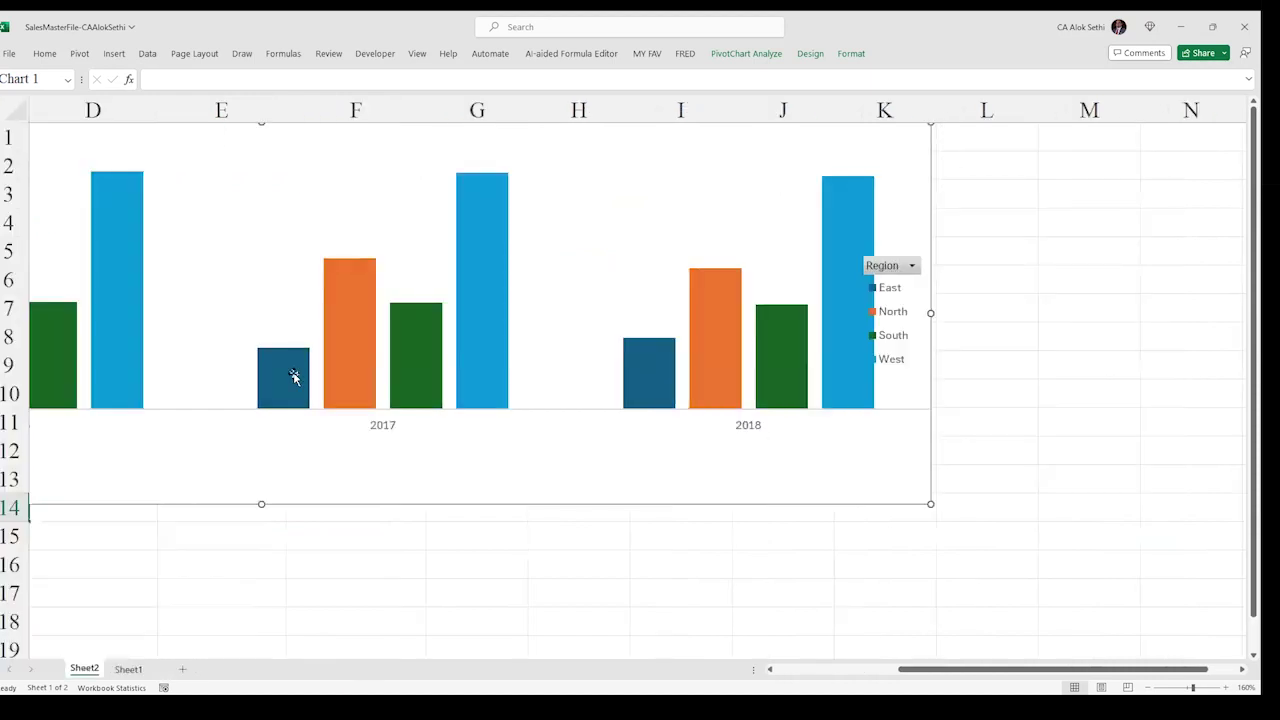
# Move the PivotChart's plot area to the left so the 2018 columns clear the Region legend.
pyautogui.keyDown('ctrl'); pyautogui.scroll(-1, 294, 373); pyautogui.keyUp('ctrl')
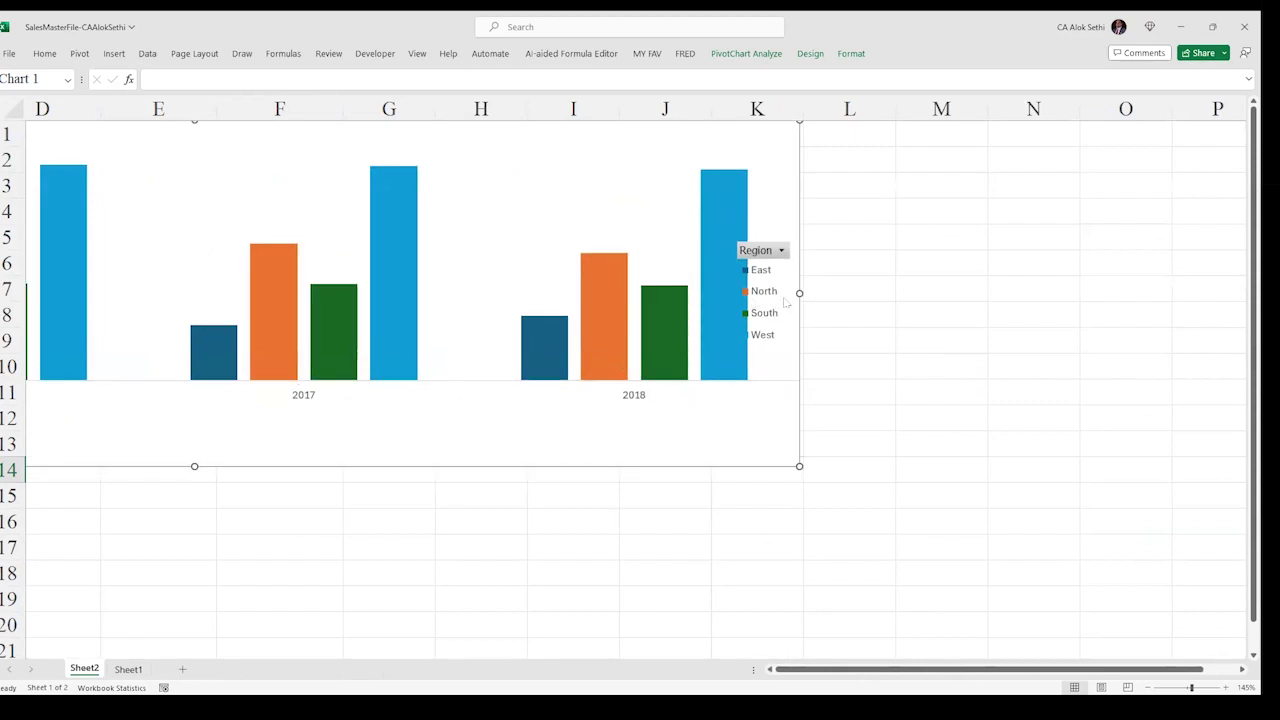
pyautogui.click(728, 291)
pyautogui.moveTo(728, 291); pyautogui.dragTo(622, 292)
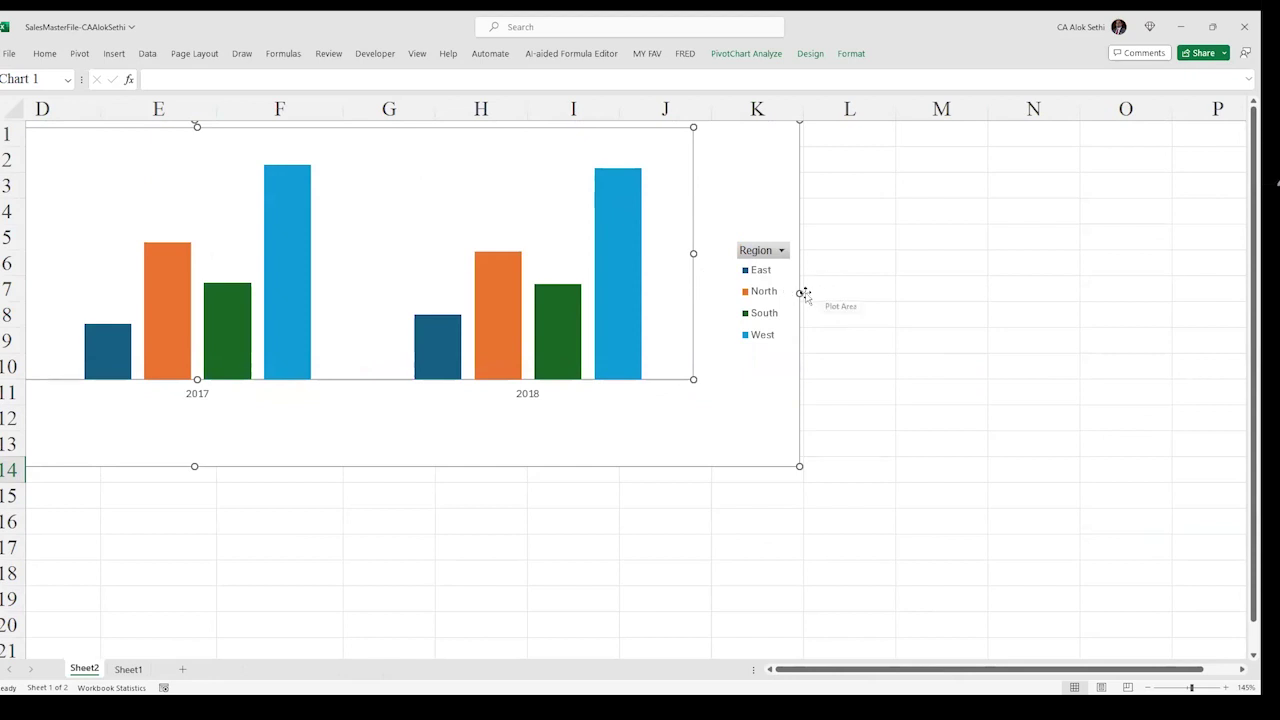
pyautogui.click(760, 395)
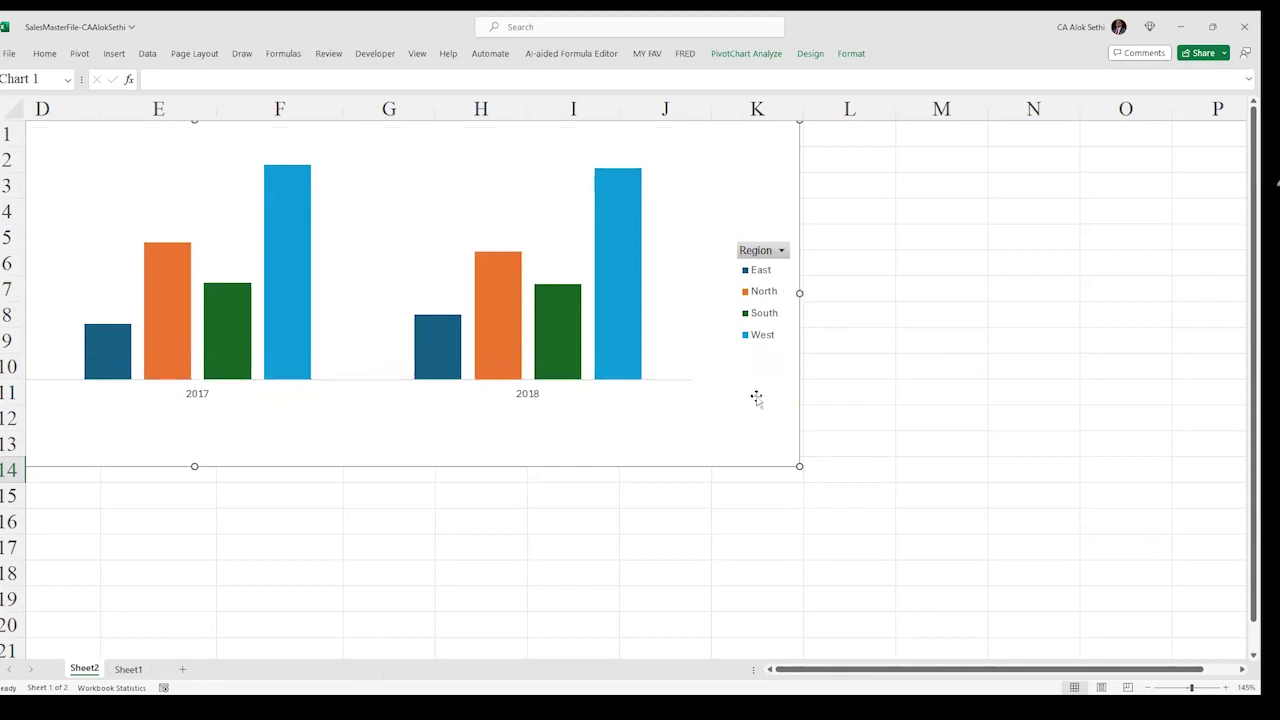
pyautogui.click(802, 293)
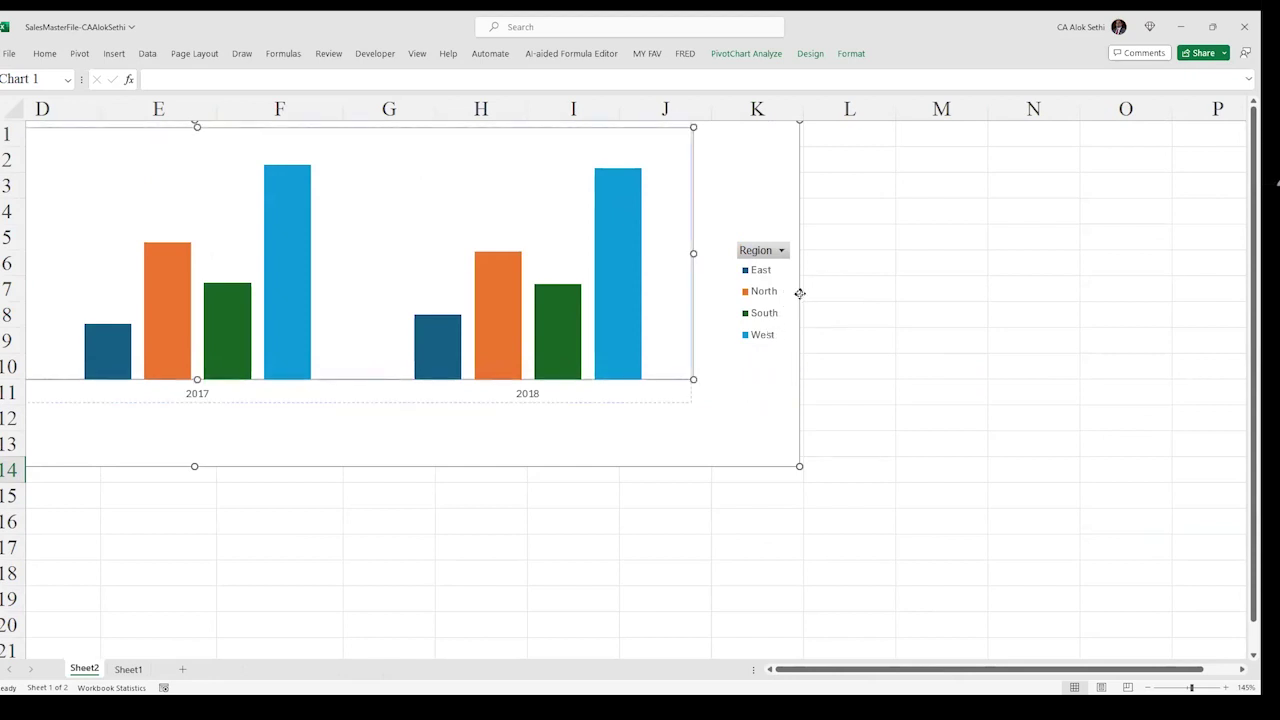
# Move the widened PivotChart below the PivotTable, with its upper-left corner at about B10.
pyautogui.click(784, 466)
pyautogui.click(621, 429)
pyautogui.moveTo(320, 412); pyautogui.dragTo(583, 457)
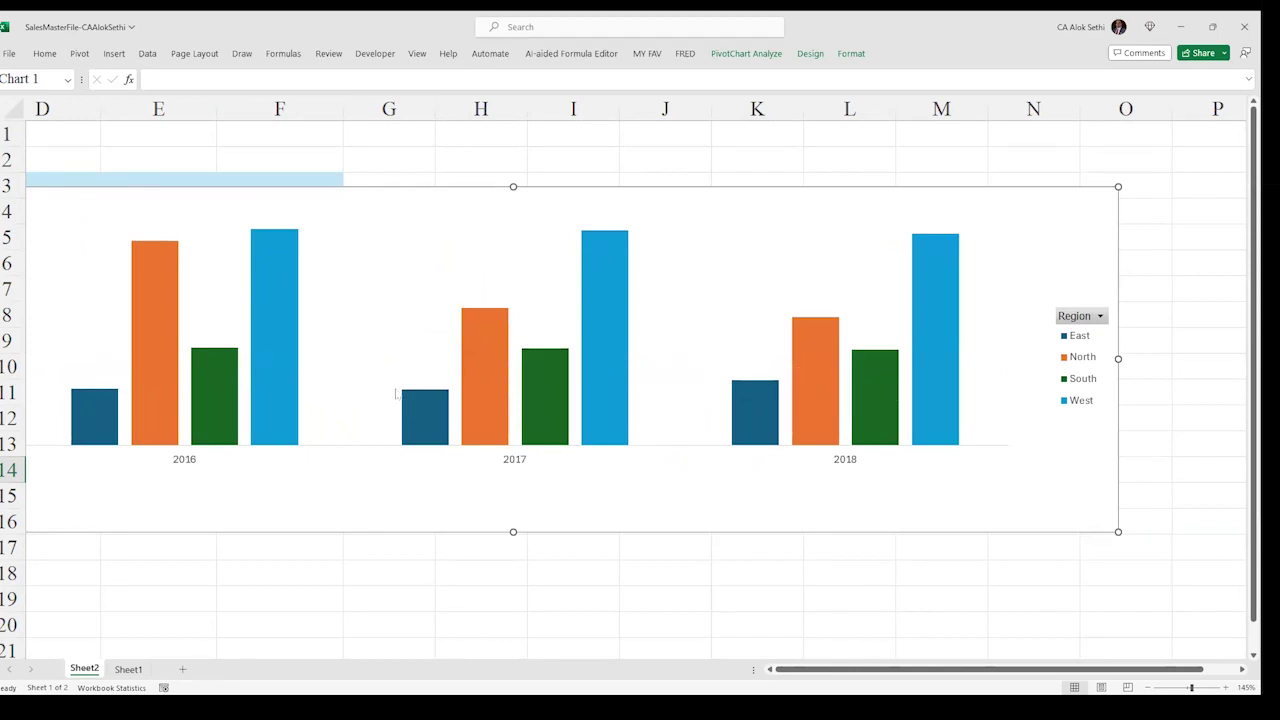
pyautogui.click(158, 160)
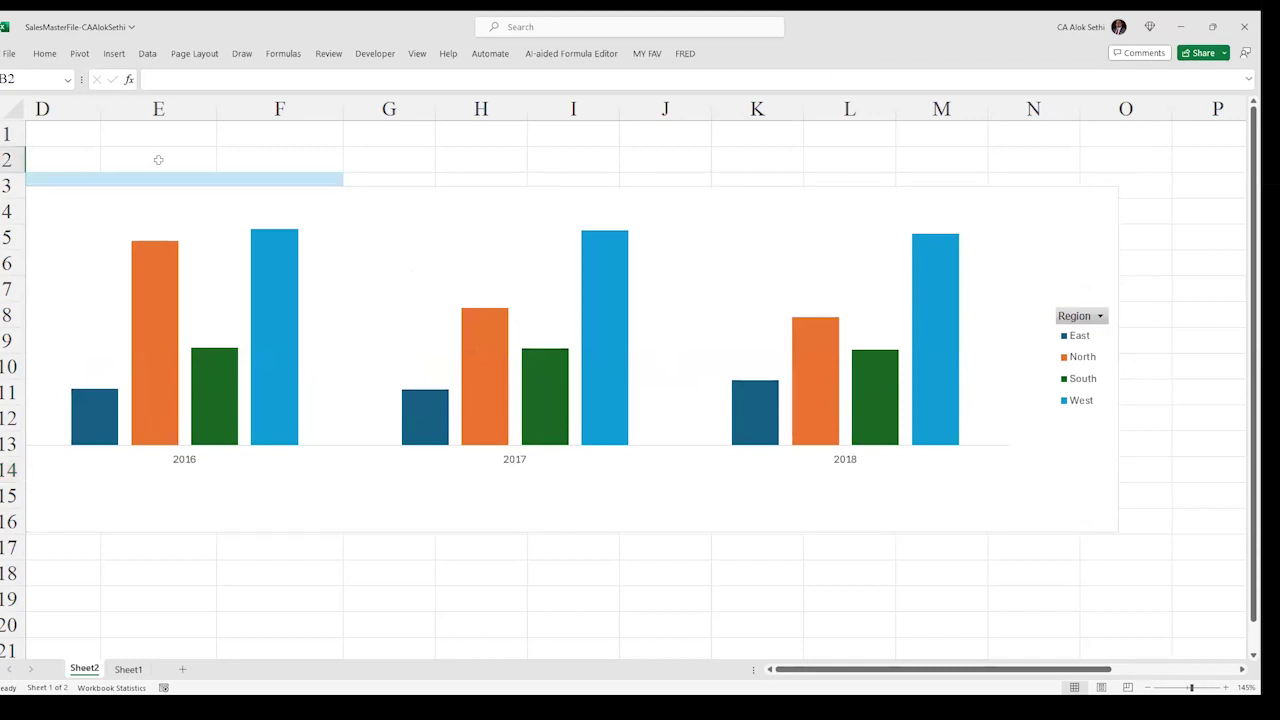
pyautogui.click(443, 250)
pyautogui.moveTo(434, 480); pyautogui.dragTo(323, 660)
pyautogui.scroll(-1, 254, 634)
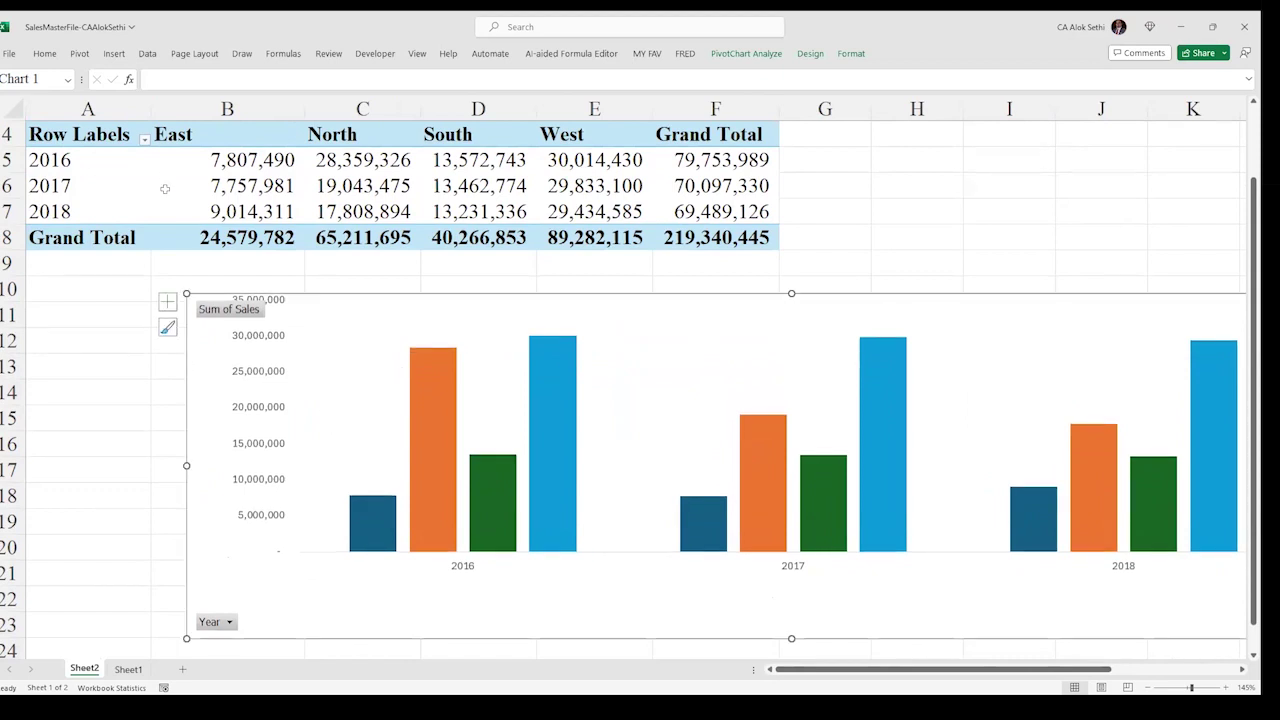
# Move the PivotChart directly beneath the PivotTable so its upper-left corner sits at about A9 and the Region legend is in view.
pyautogui.moveTo(300, 607); pyautogui.dragTo(165, 574)
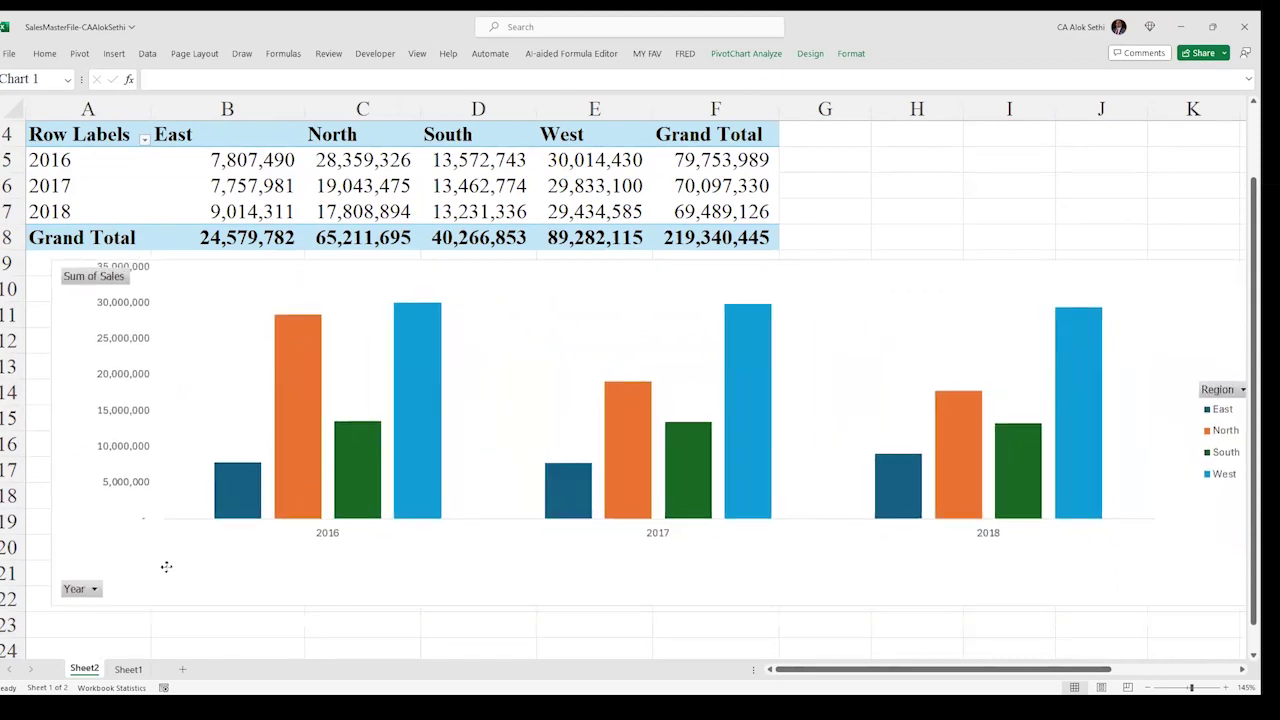
# Switch to Power BI Desktop, bring up the full list of data sources and choose Excel Workbook.
pyautogui.moveTo(667, 440)
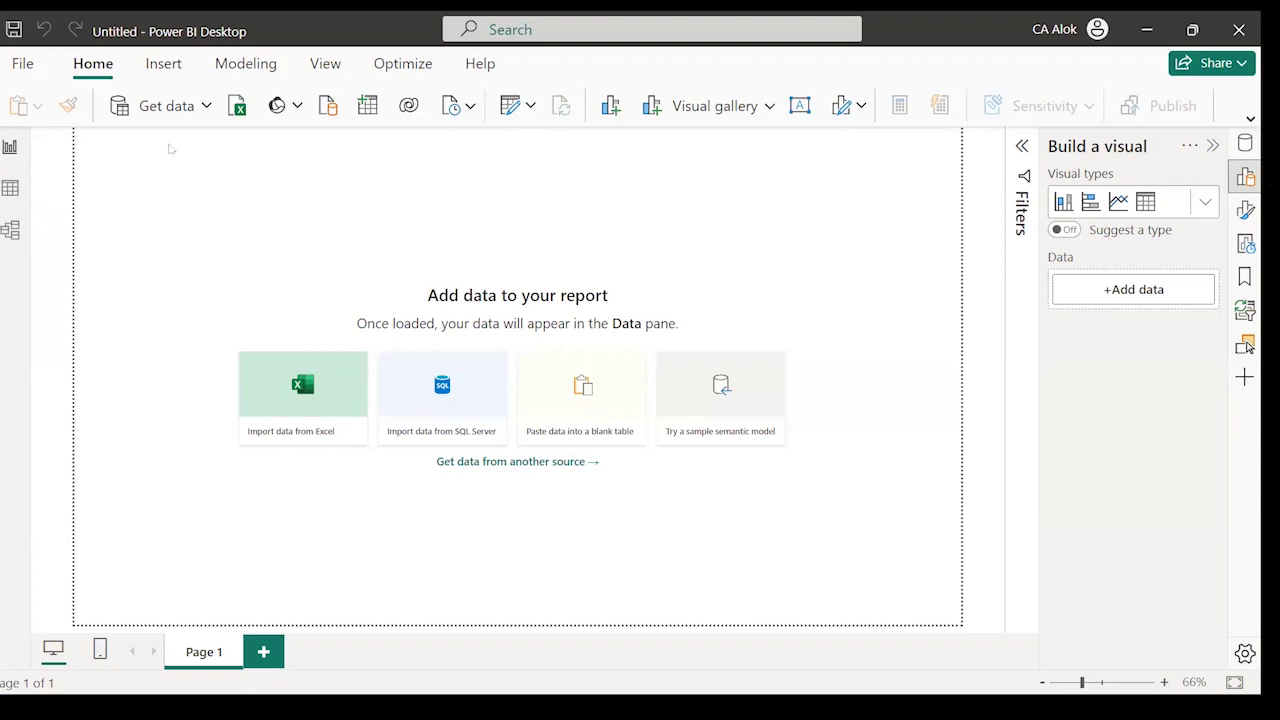
pyautogui.click(206, 110)
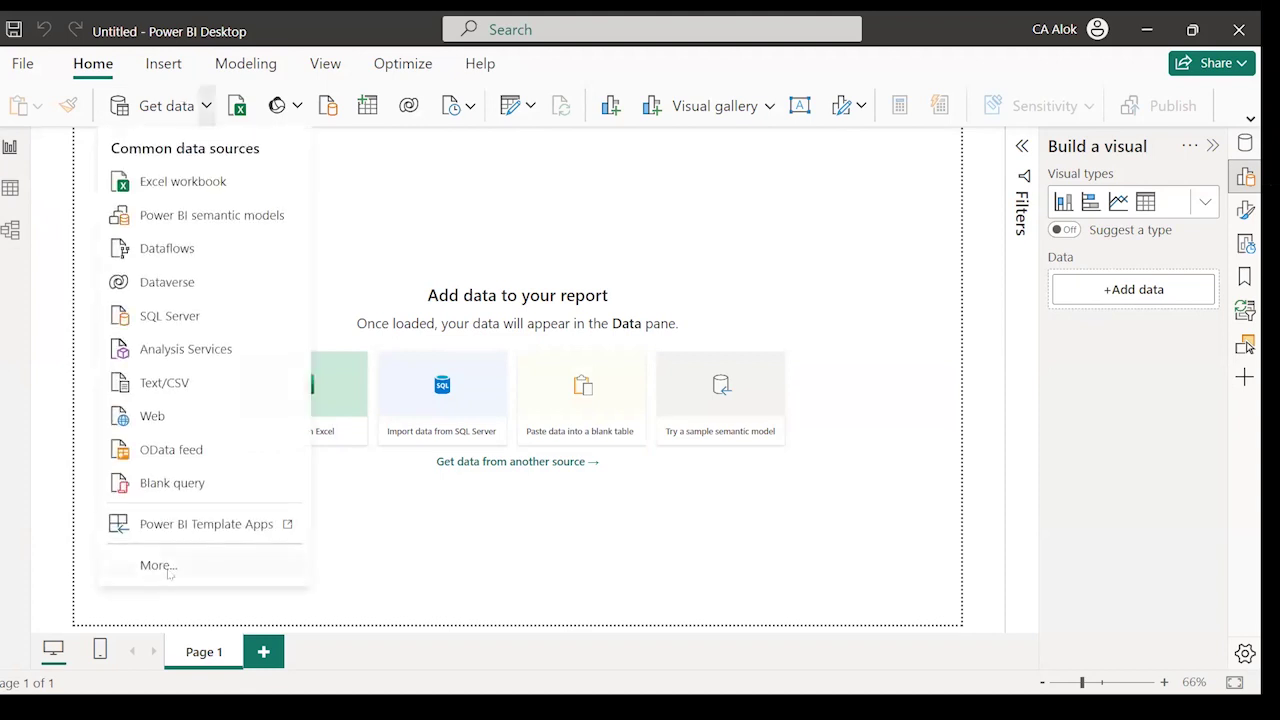
pyautogui.click(168, 566)
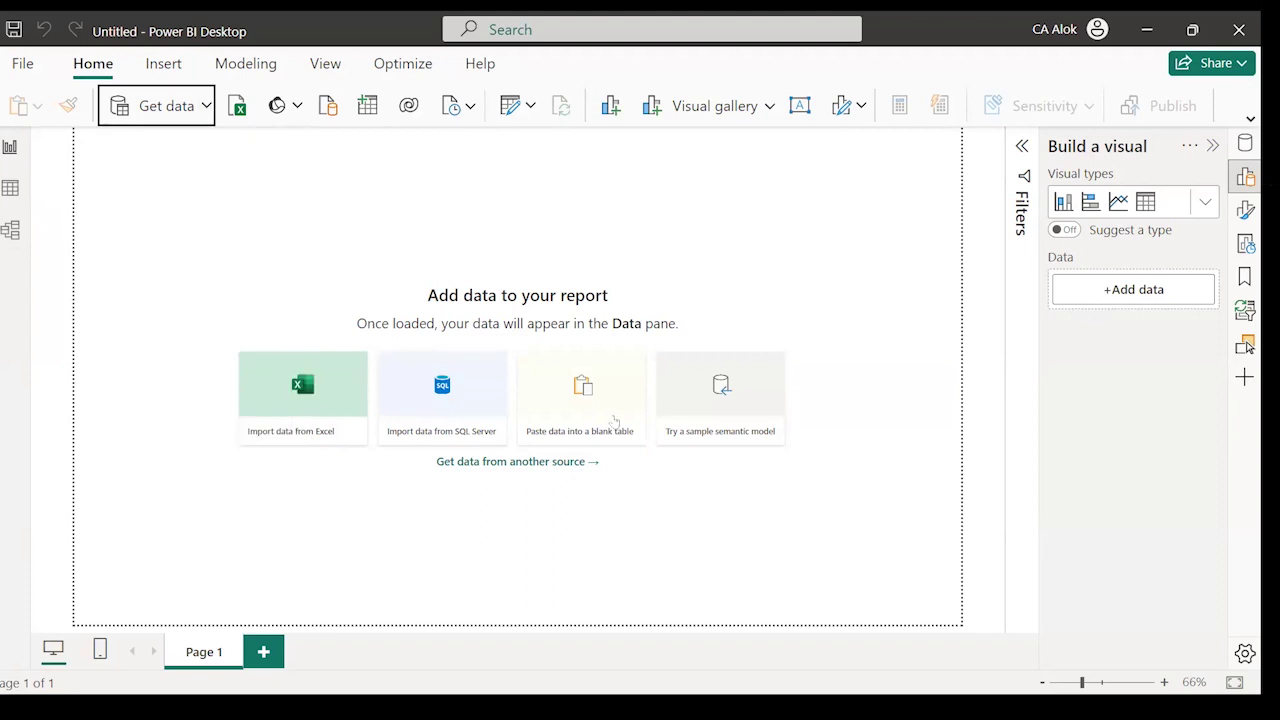
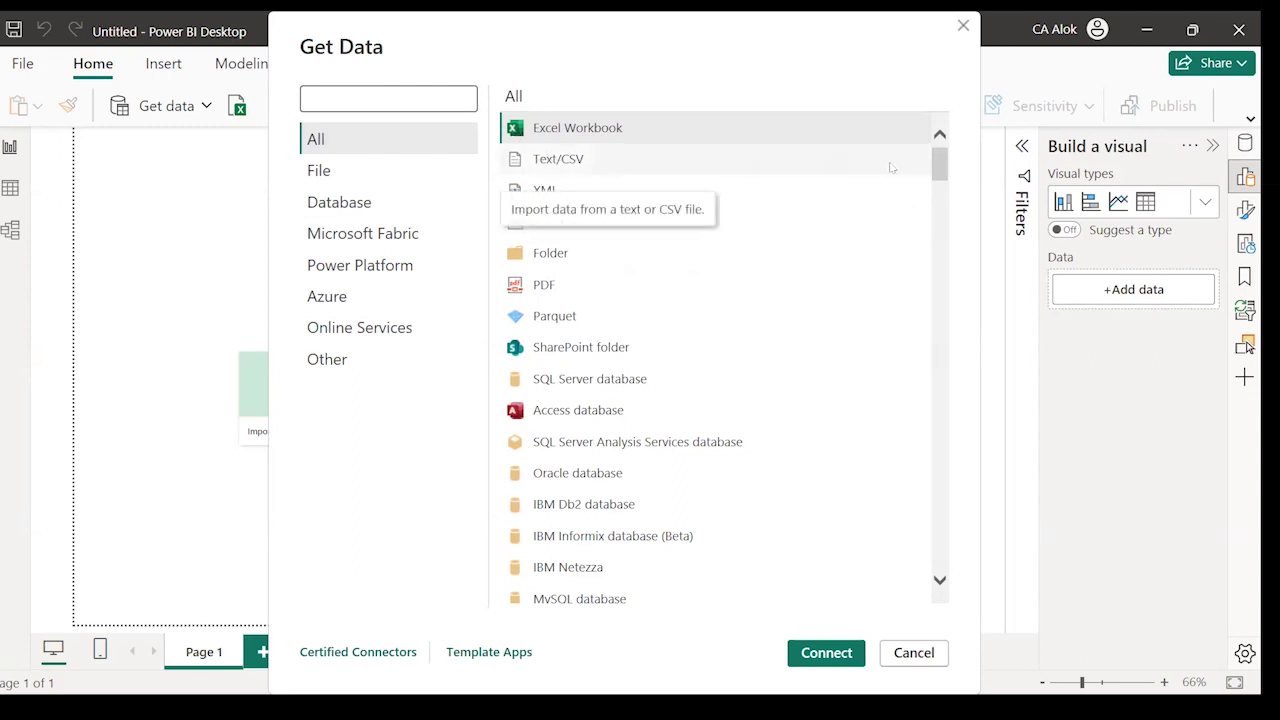
pyautogui.moveTo(941, 169); pyautogui.dragTo(771, 143)
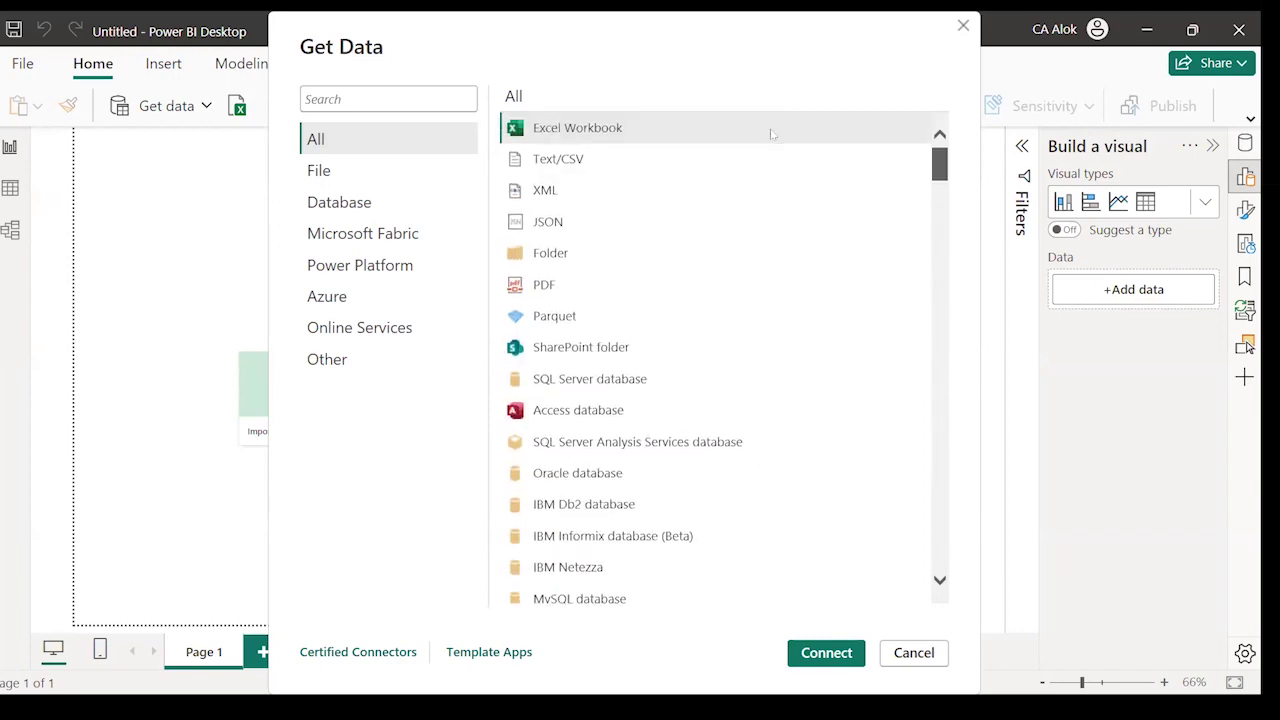
pyautogui.click(610, 128)
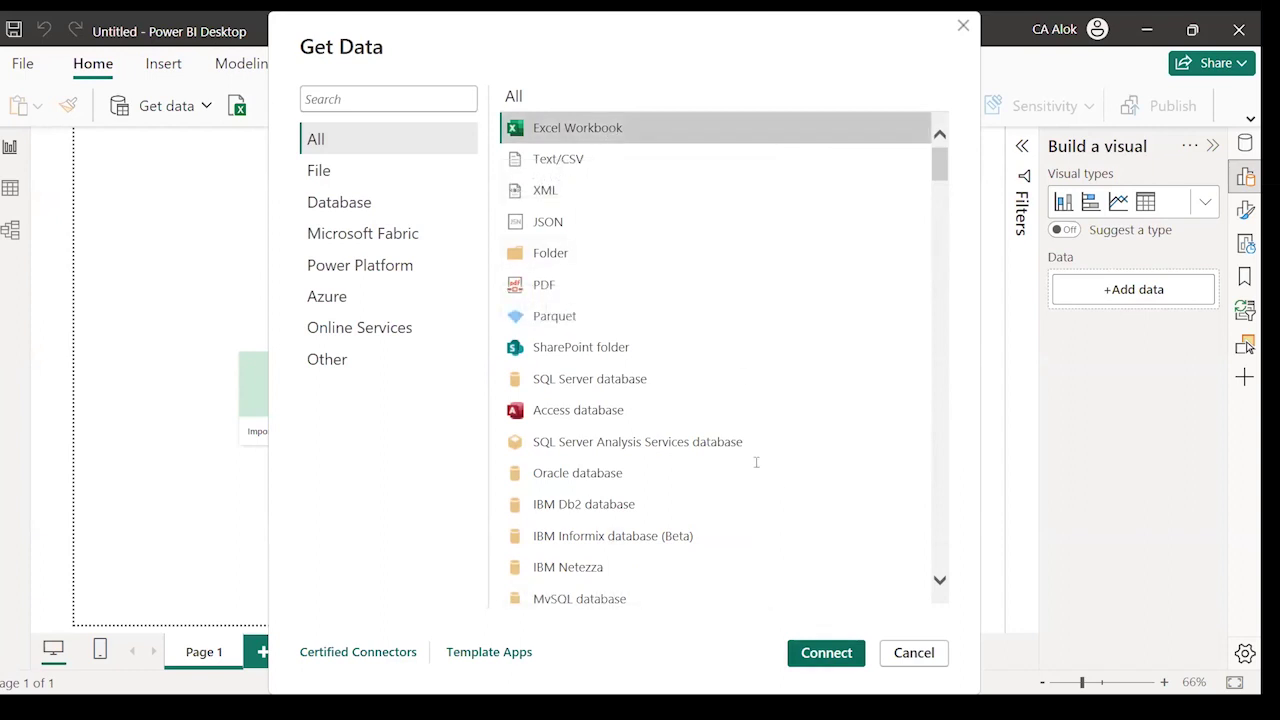
# Connect to the SalesMasterFile workbook in the Sales Regions folder on the Desktop.
pyautogui.press('Escape')
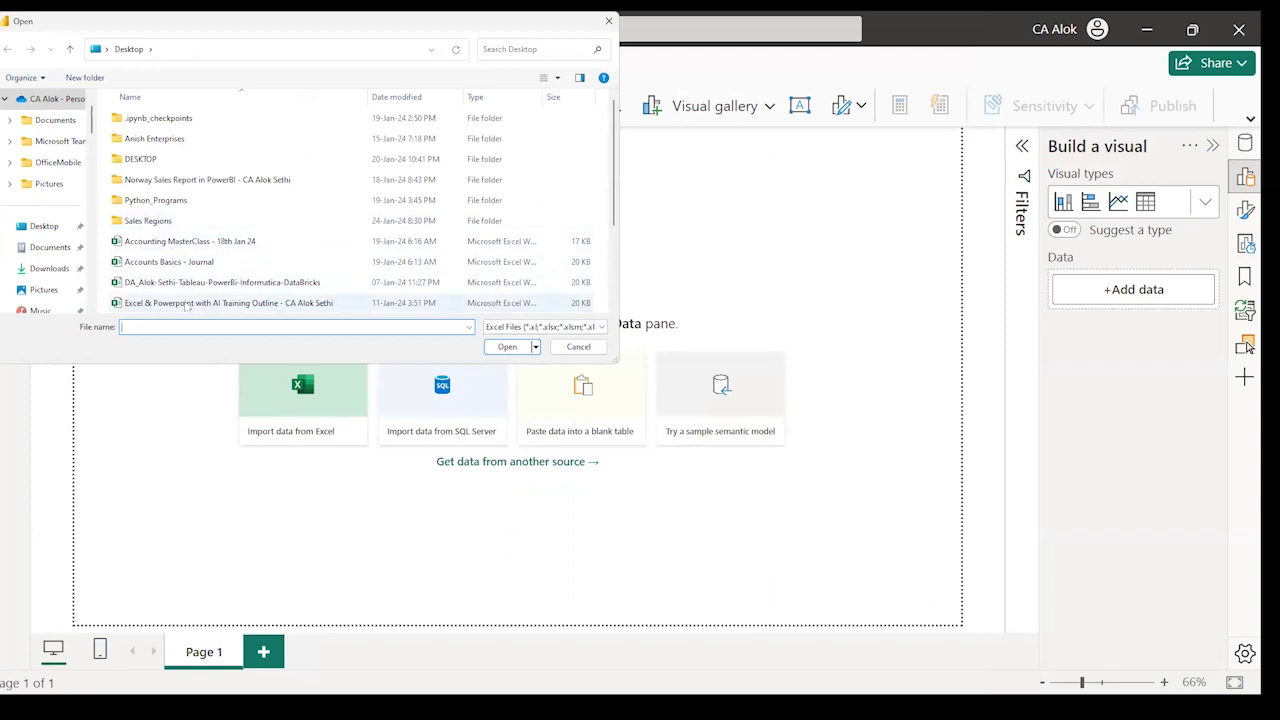
pyautogui.doubleClick(160, 218)
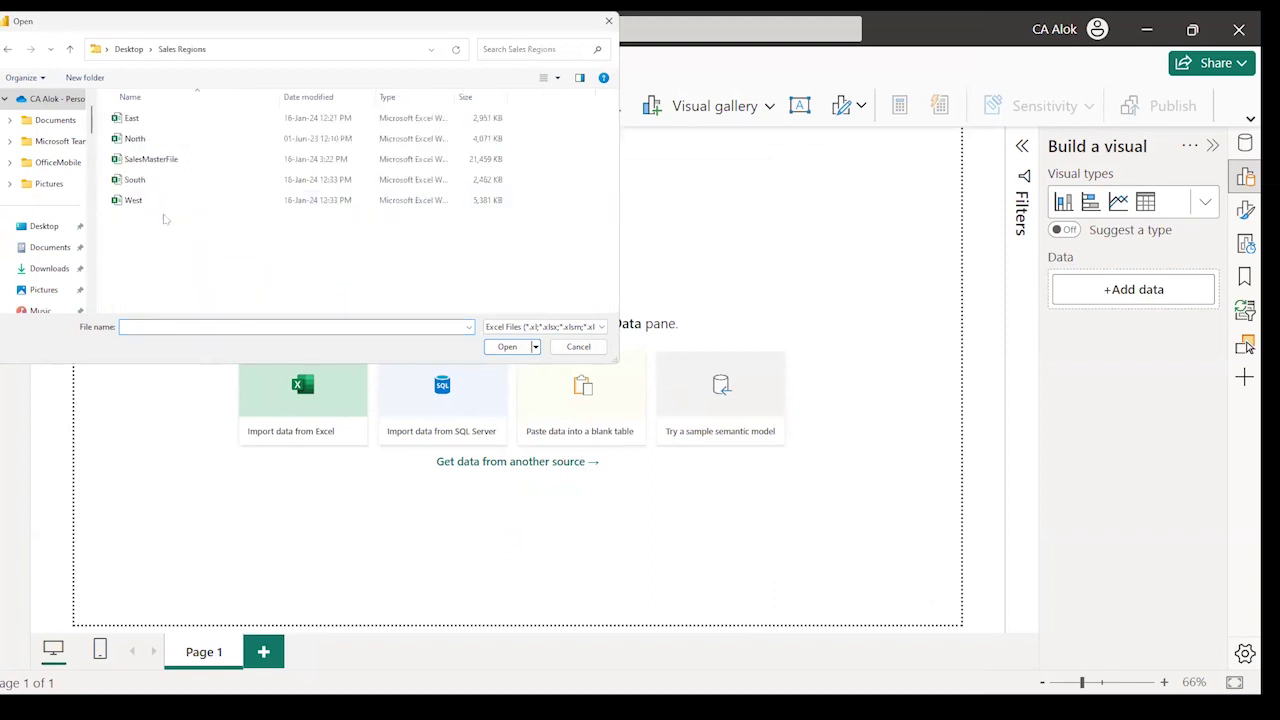
pyautogui.click(183, 160)
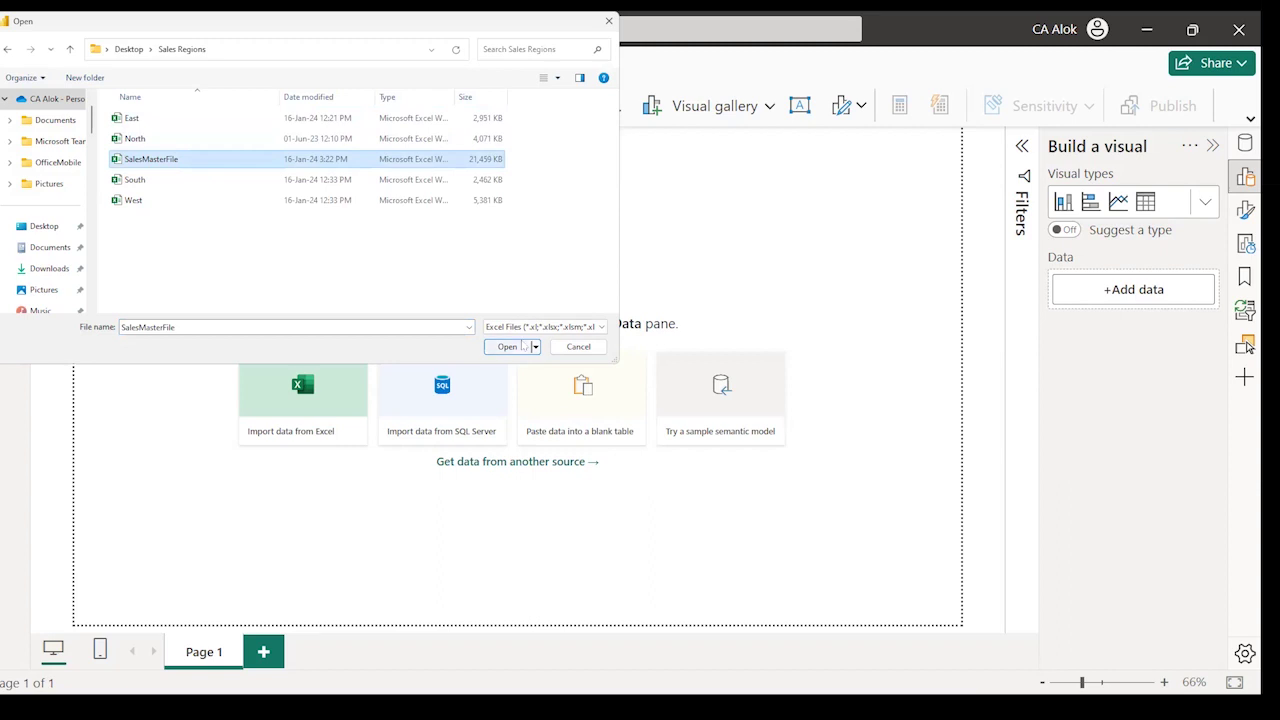
pyautogui.click(509, 347)
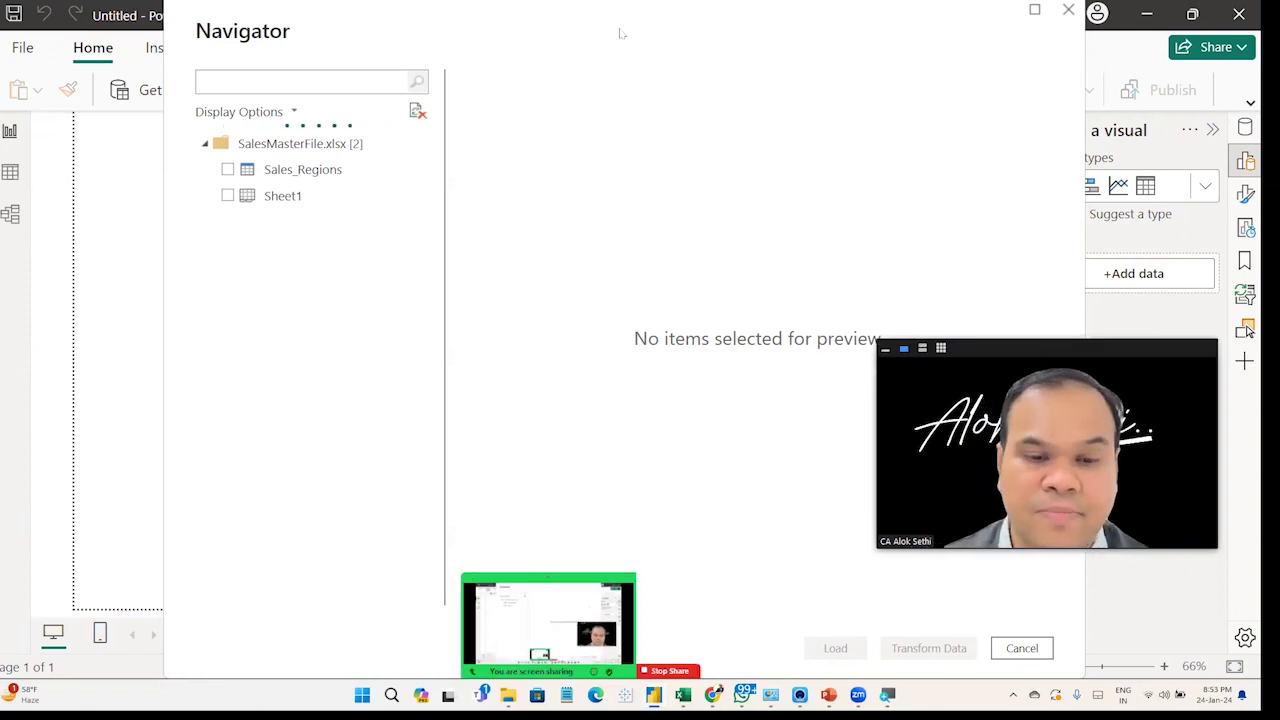
# Reposition the Navigator dialog, check the Zoom meeting chat and close the chat.
pyautogui.moveTo(634, 34); pyautogui.dragTo(622, 59)
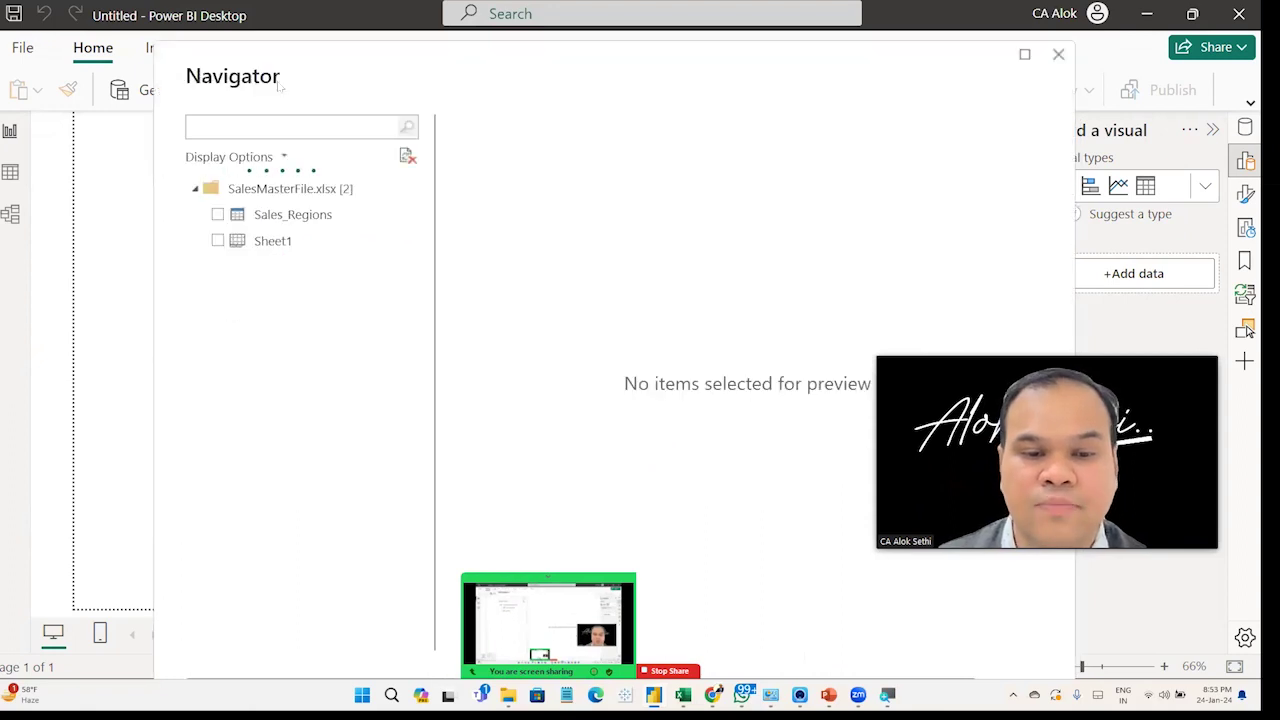
pyautogui.moveTo(209, 86); pyautogui.dragTo(198, 78)
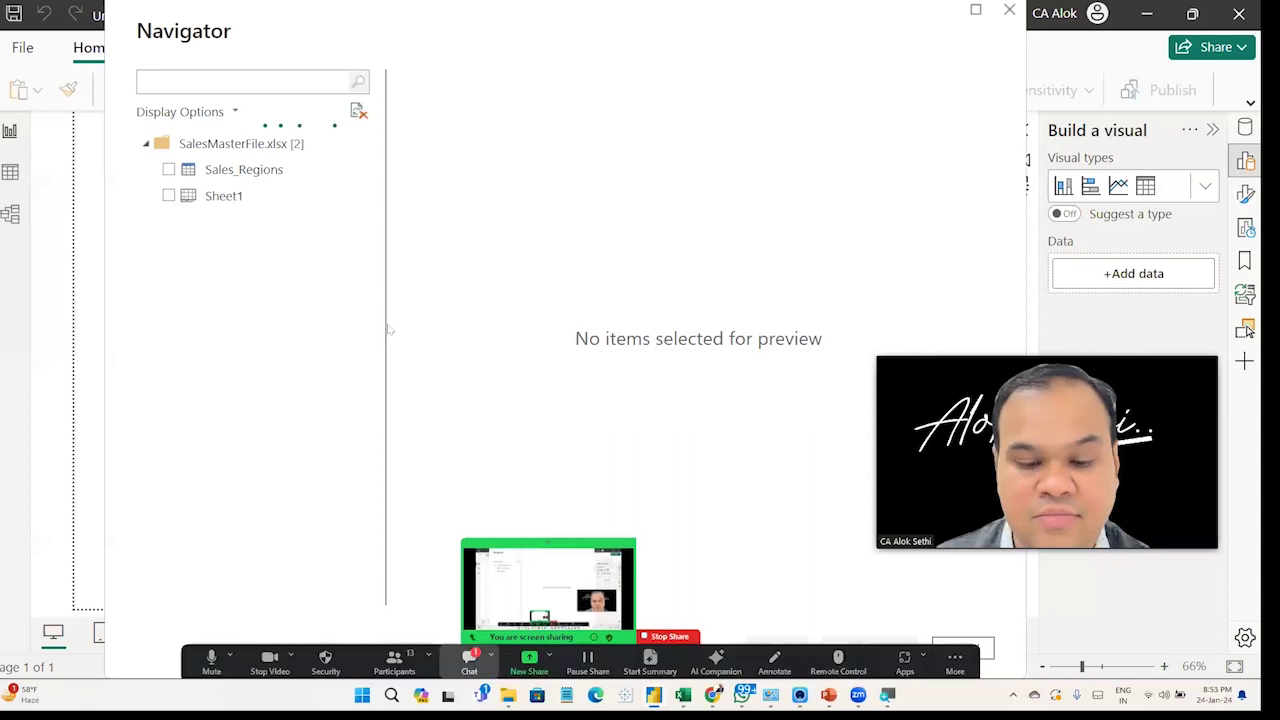
pyautogui.click(469, 661)
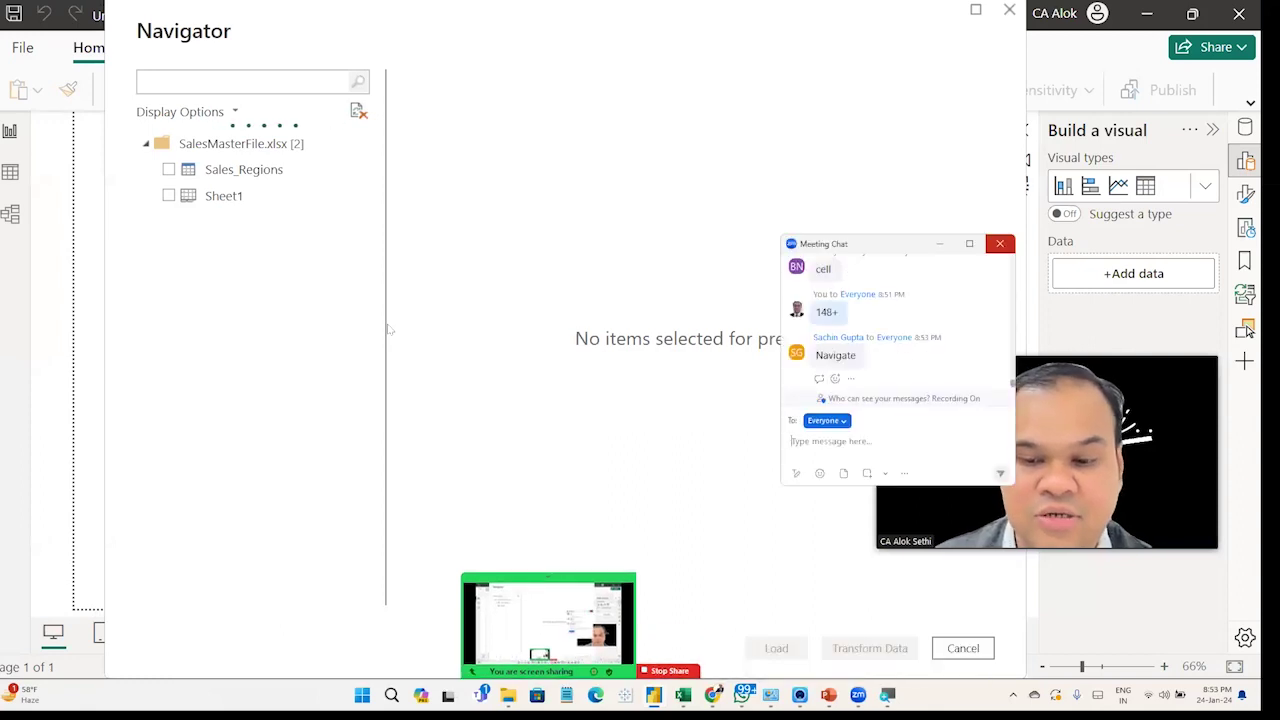
pyautogui.click(999, 243)
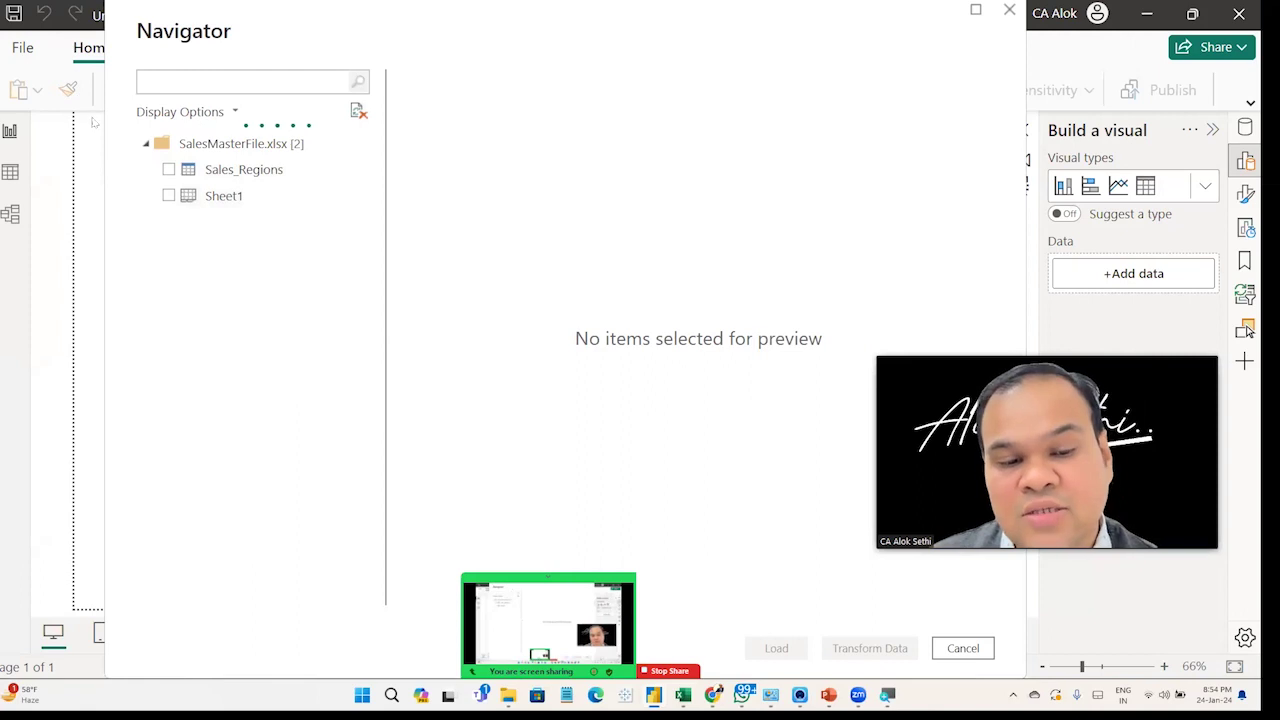
# Select the Sales_Regions table in the Navigator and preview its columns.
pyautogui.click(168, 170)
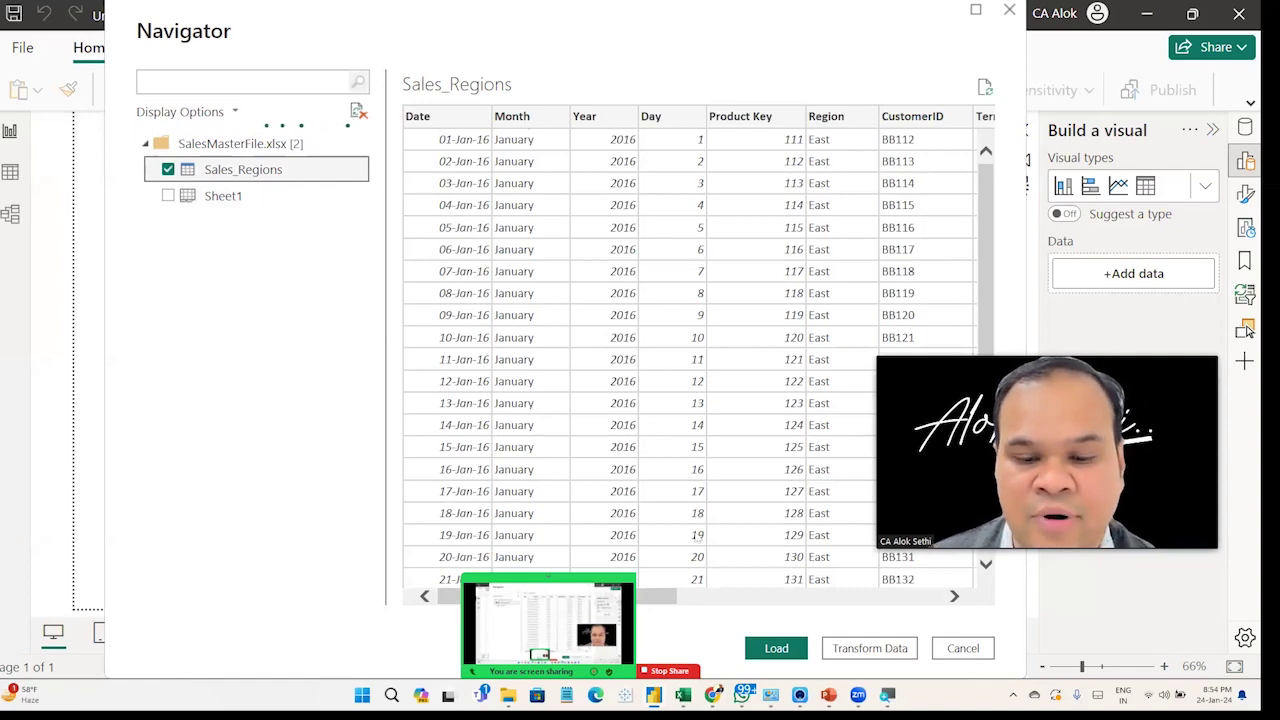
pyautogui.hscroll(10, 697, 548)
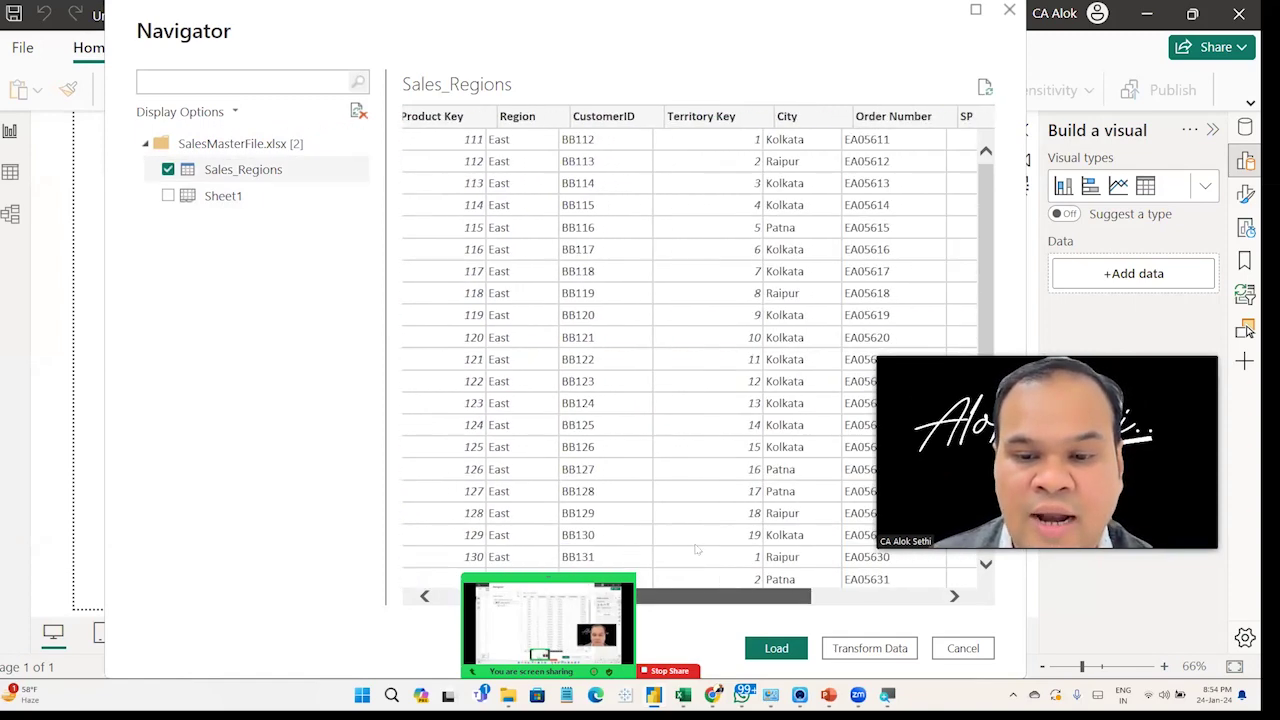
pyautogui.hscroll(-10, 690, 350)
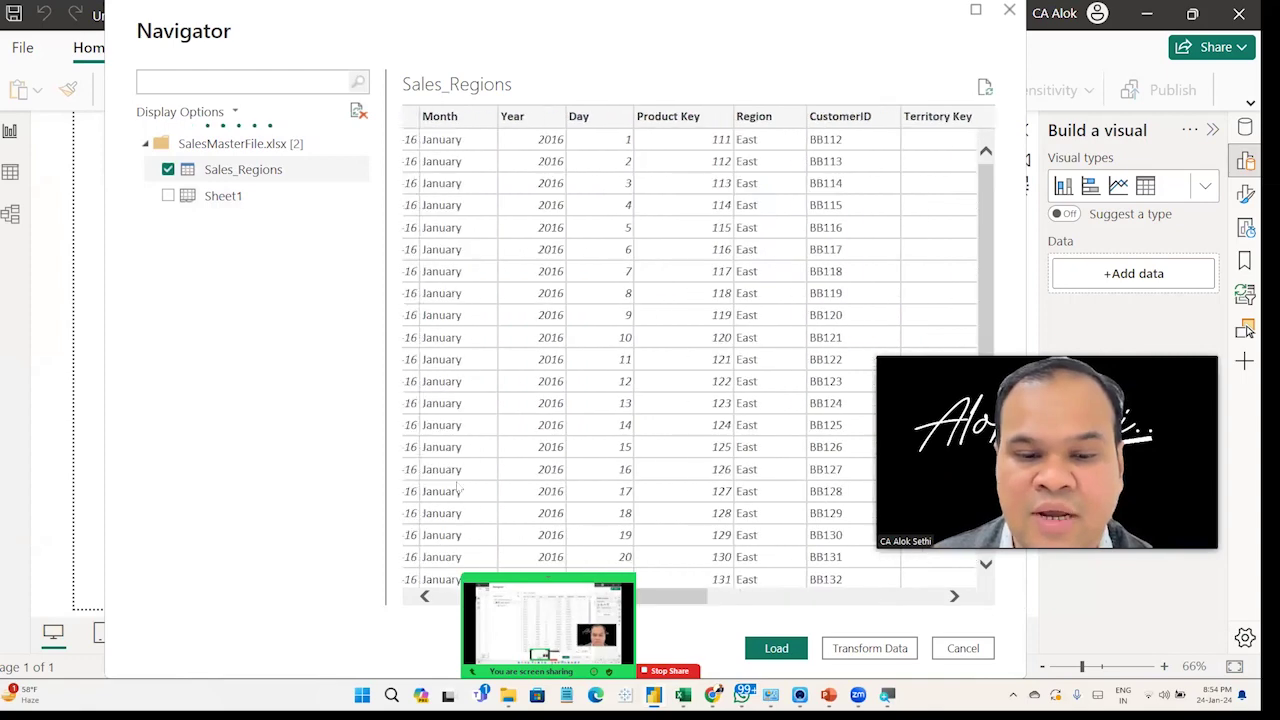
# Select Sheet1 instead of Sales_Regions, look over the data preview and load Sheet1 into the report.
pyautogui.click(168, 195)
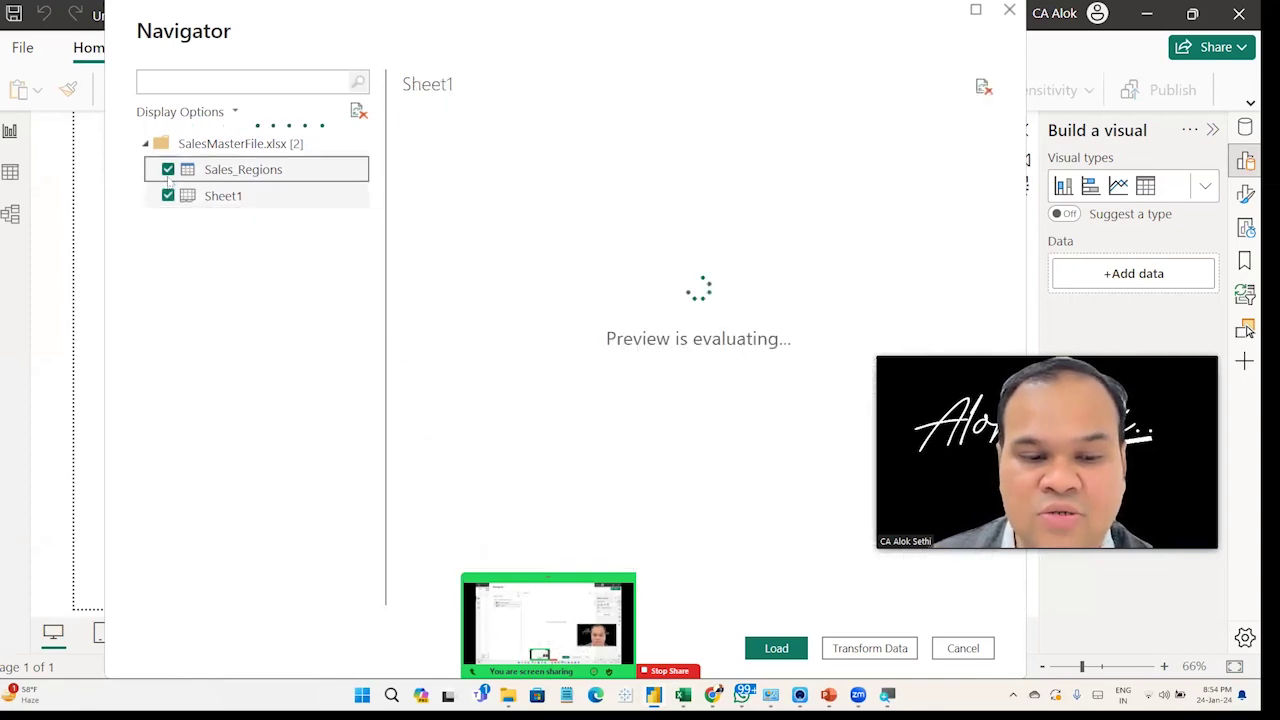
pyautogui.click(168, 169)
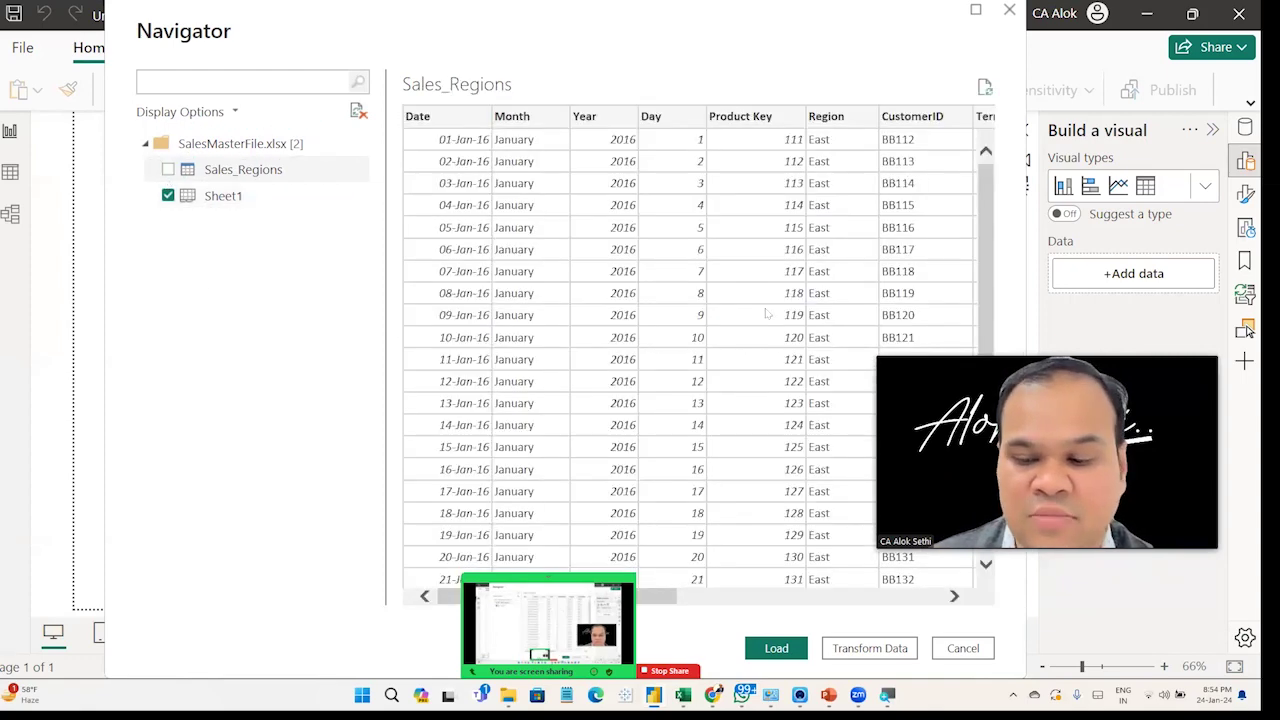
pyautogui.hscroll(10, 651, 561)
pyautogui.hscroll(-10, 651, 561)
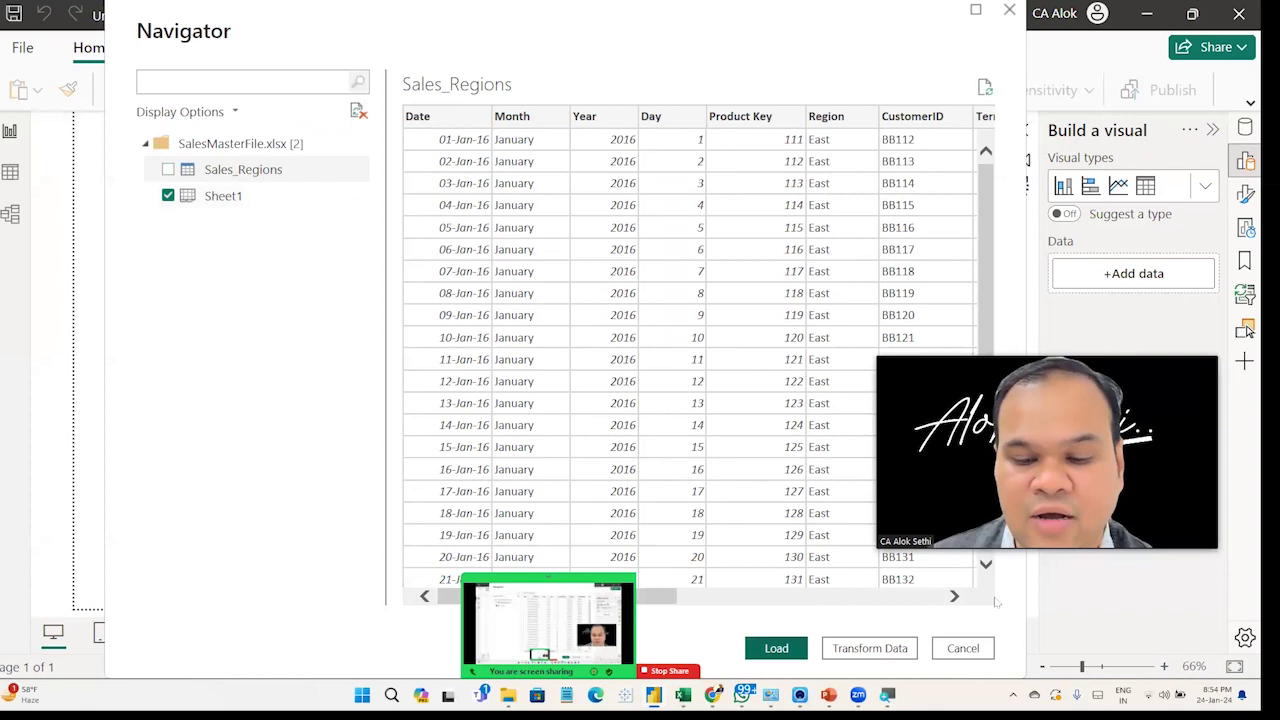
pyautogui.press('Escape')
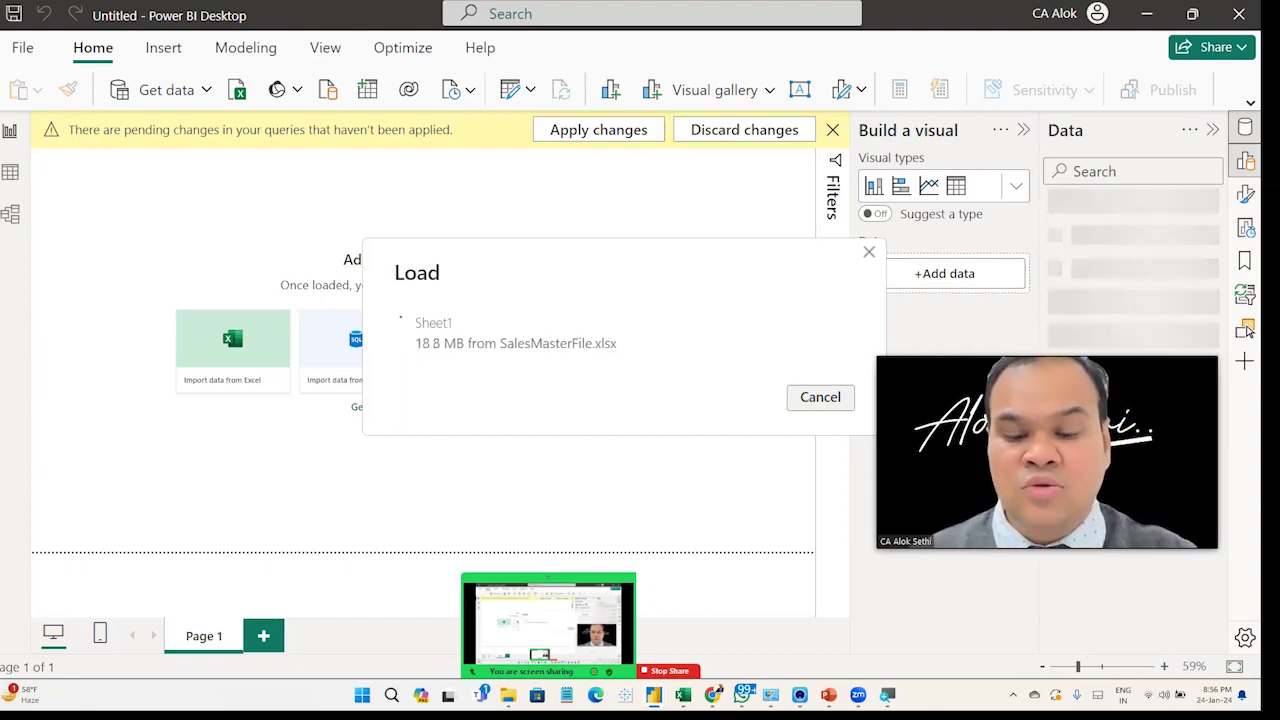
# Switch to WhatsApp and copy the forwarded registration form link from the Python- Silan Software group chat.
pyautogui.moveTo(683, 695)
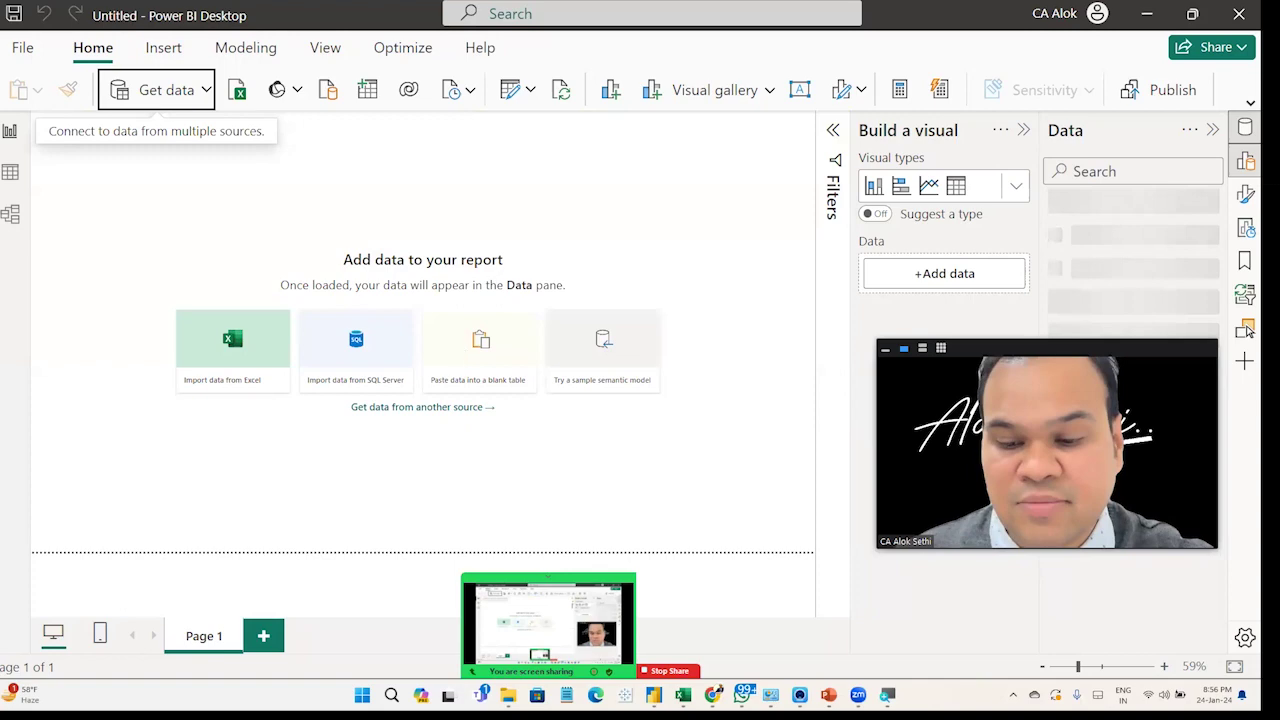
pyautogui.hotkey('alt', 'Tab')
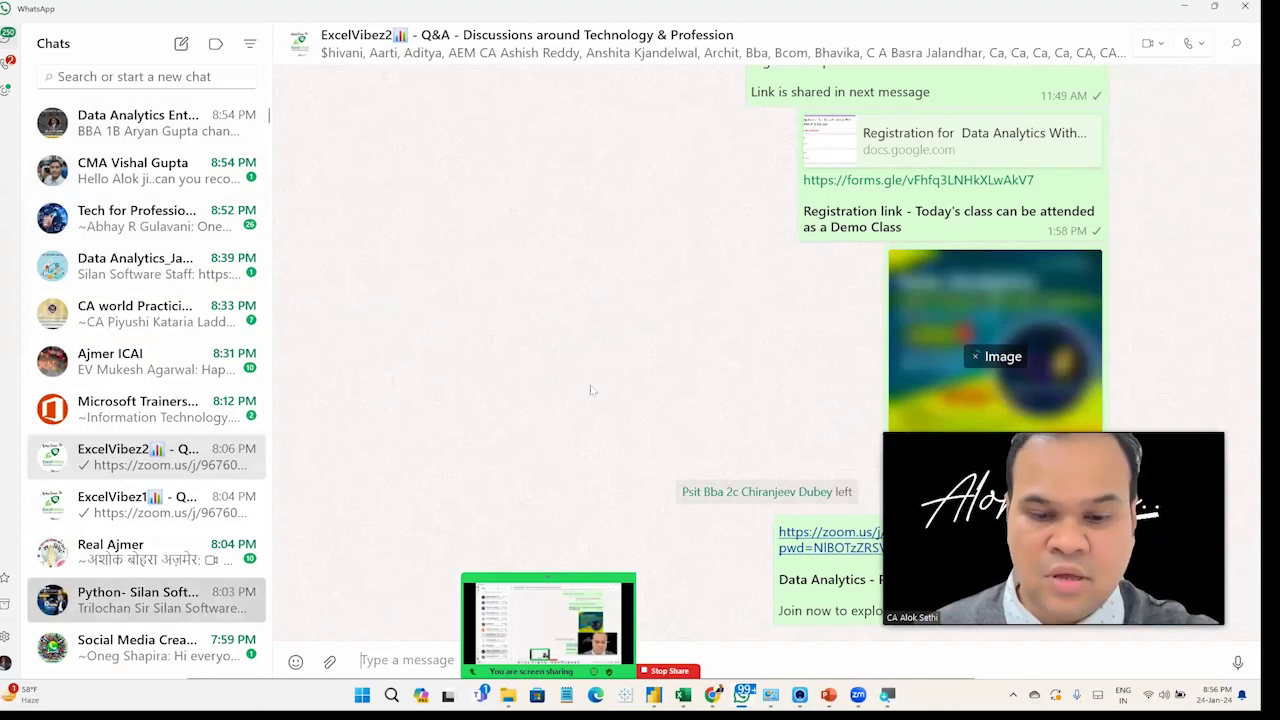
pyautogui.click(120, 605)
pyautogui.scroll(5, 650, 500)
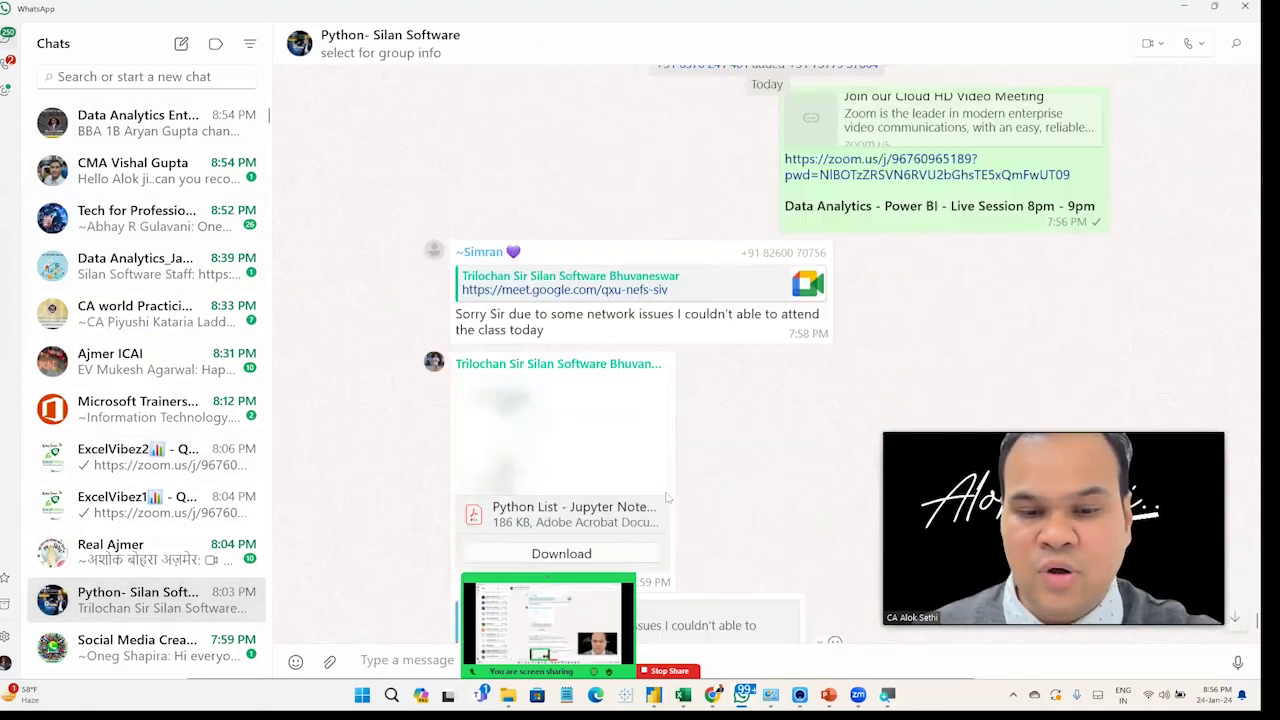
pyautogui.scroll(3, 668, 494)
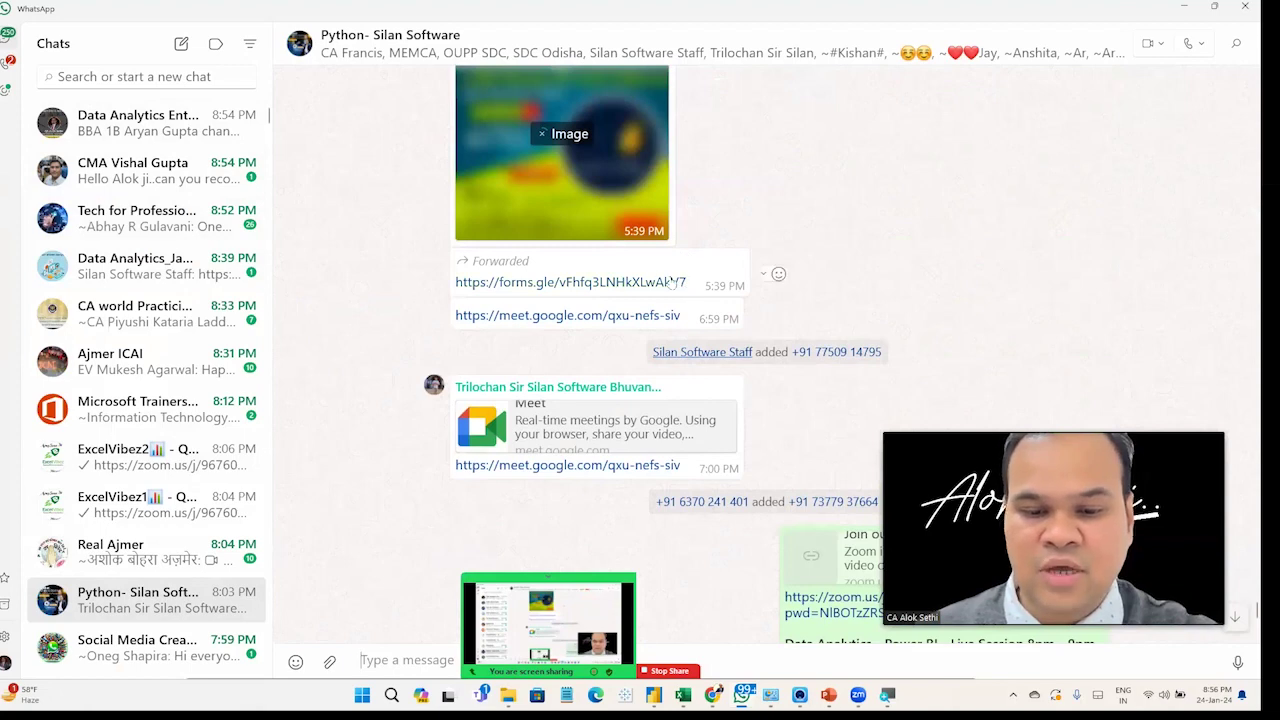
pyautogui.rightClick(670, 283)
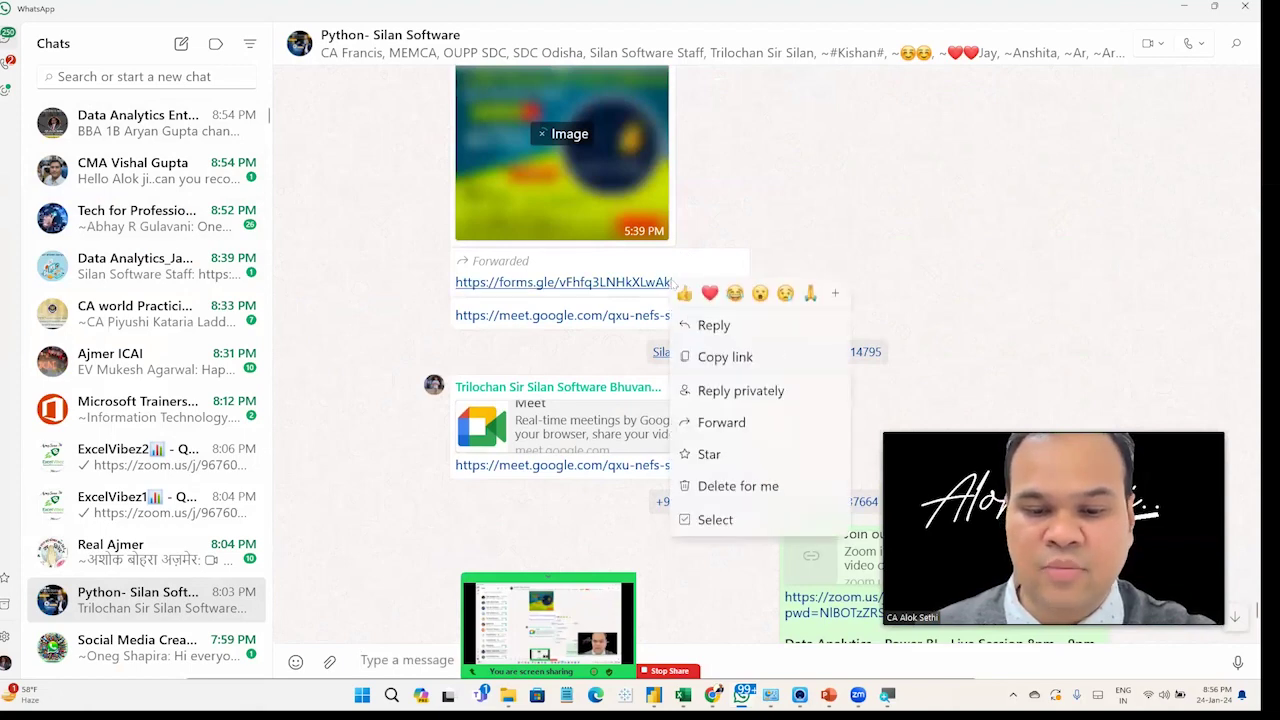
pyautogui.click(698, 358)
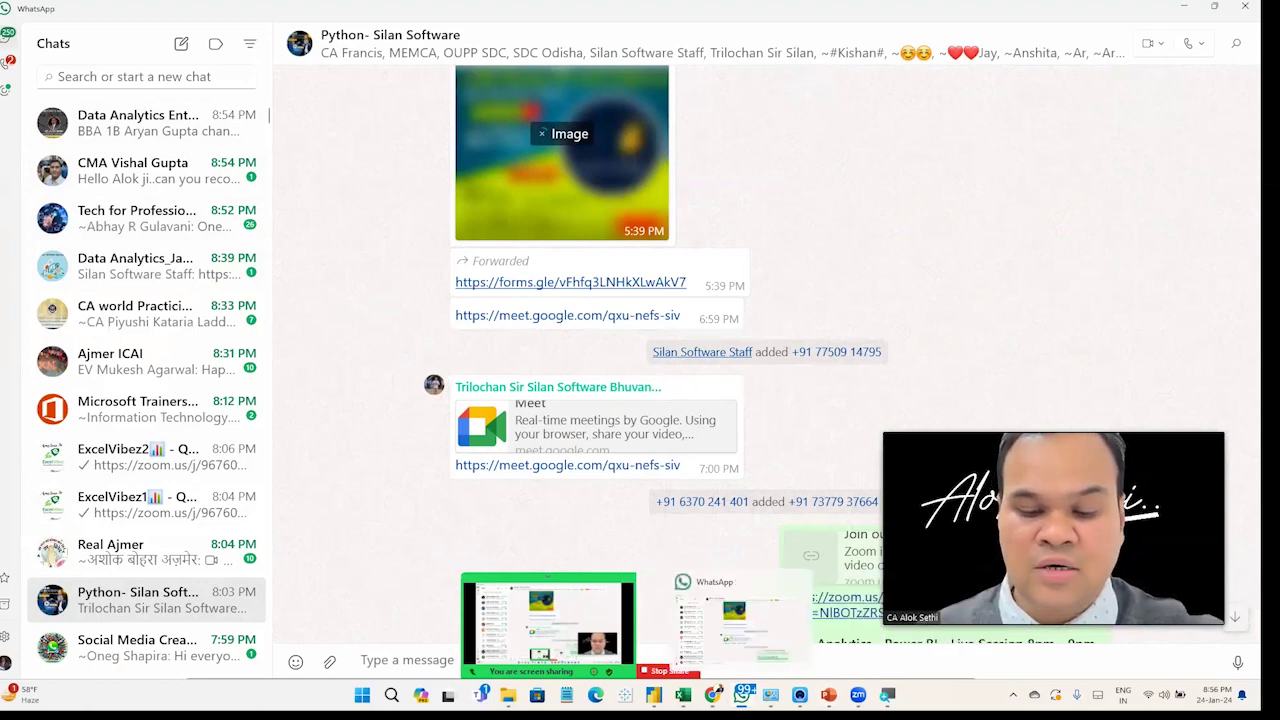
# Bring up the browser briefly, minimize it and WhatsApp, and return to Power BI Desktop.
pyautogui.click(713, 695)
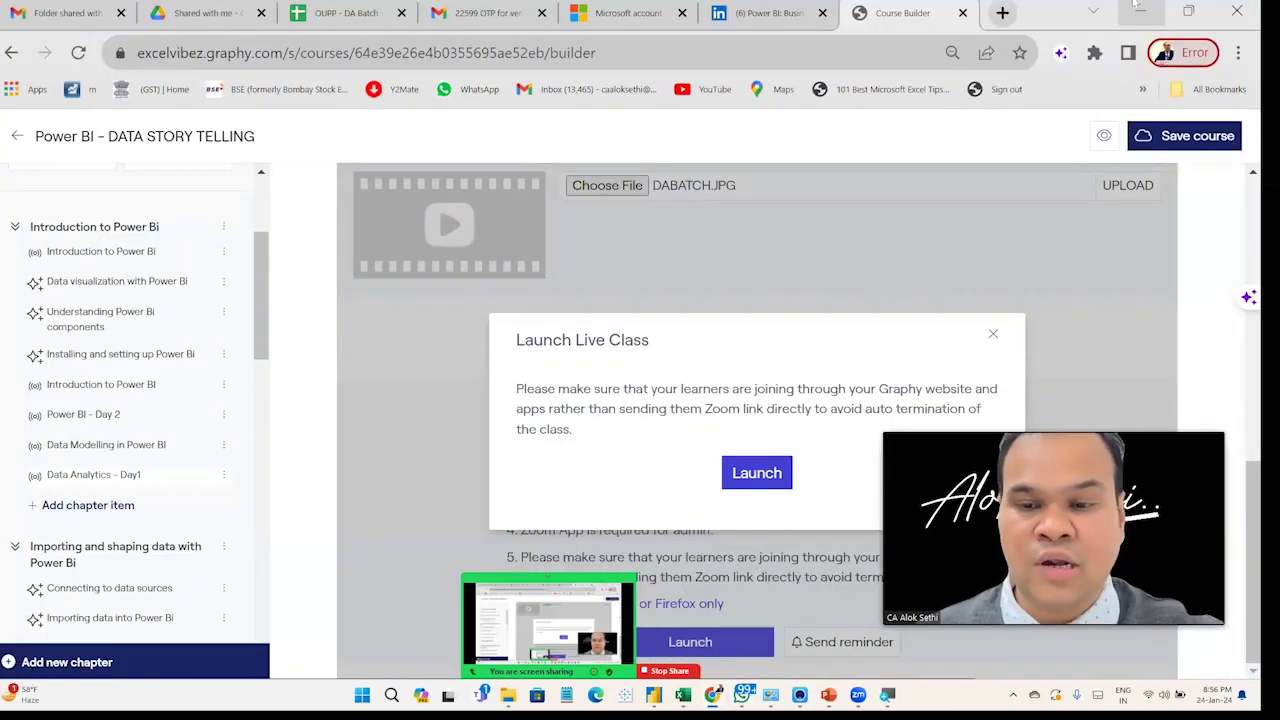
pyautogui.click(1140, 11)
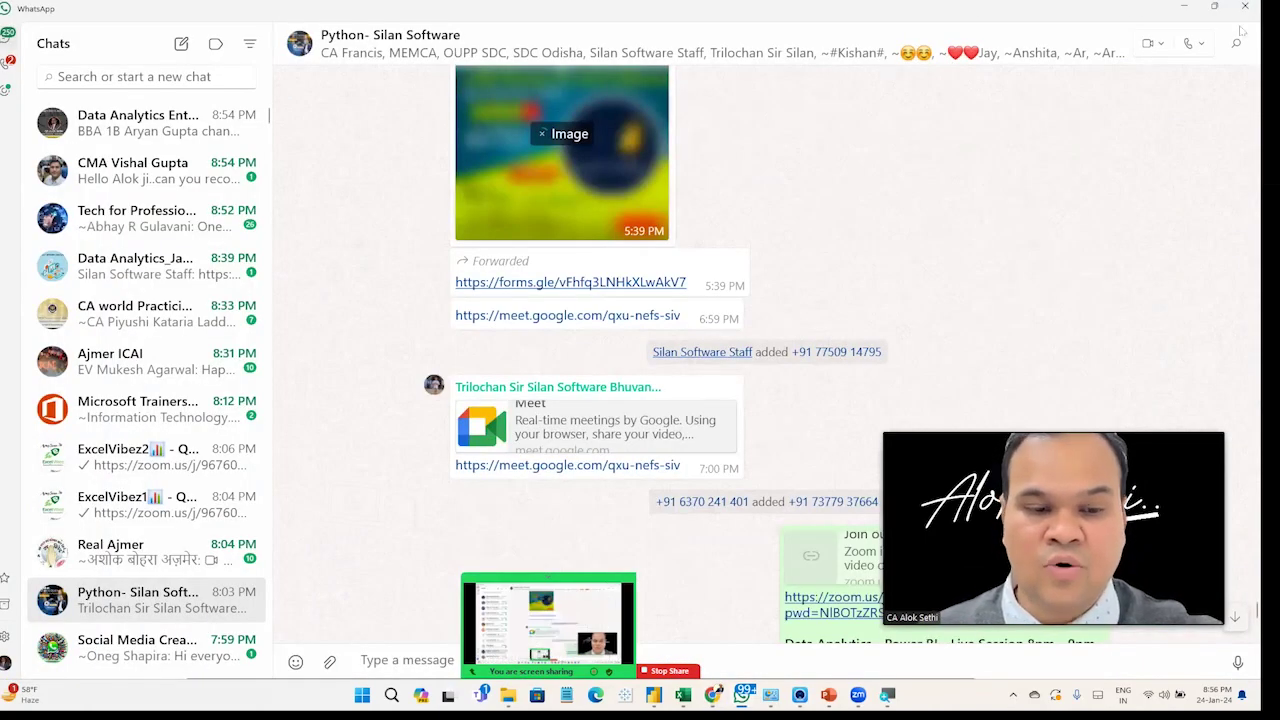
pyautogui.click(1187, 8)
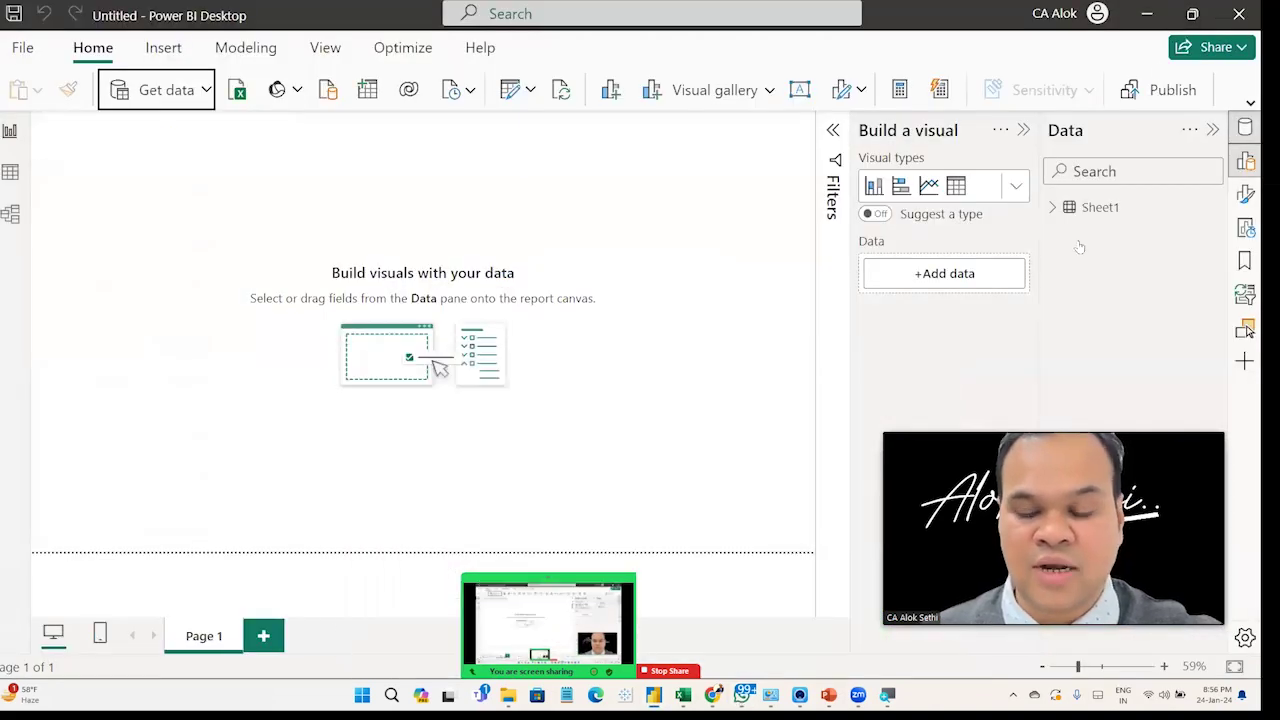
# Post the copied registration form link to everyone in the Zoom meeting chat and close the chat.
pyautogui.moveTo(742, 695)
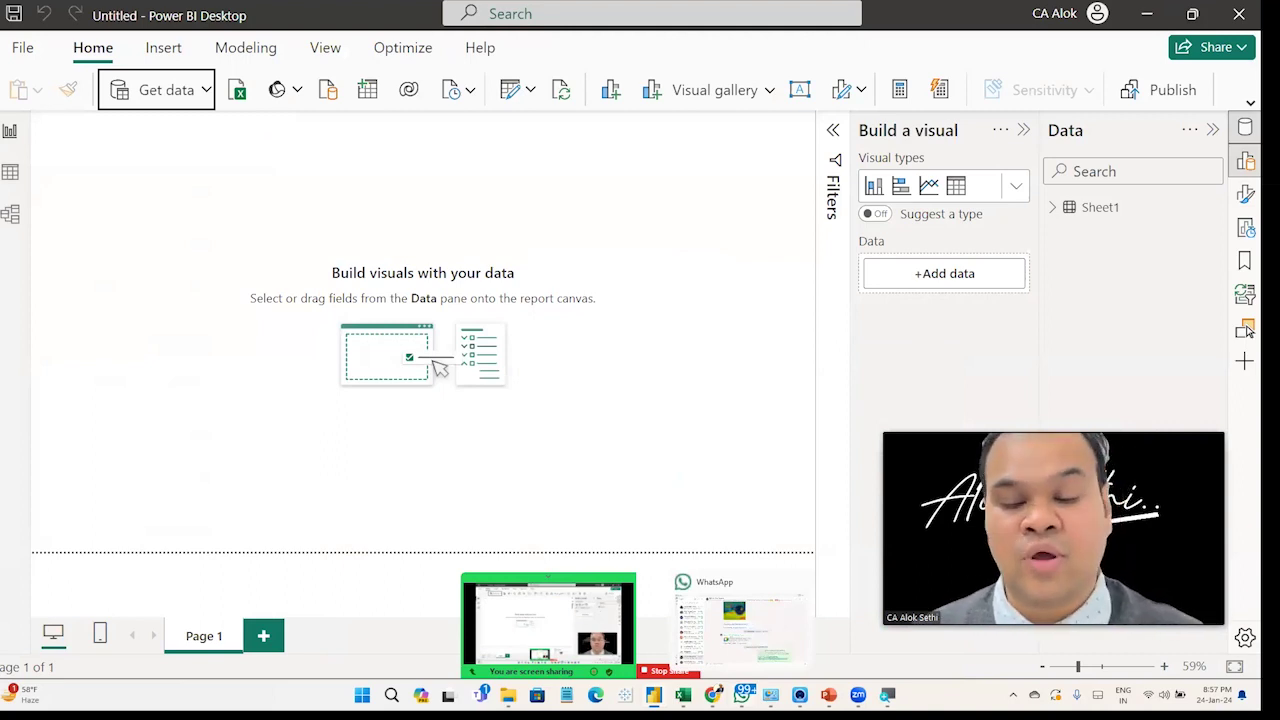
pyautogui.moveTo(654, 695)
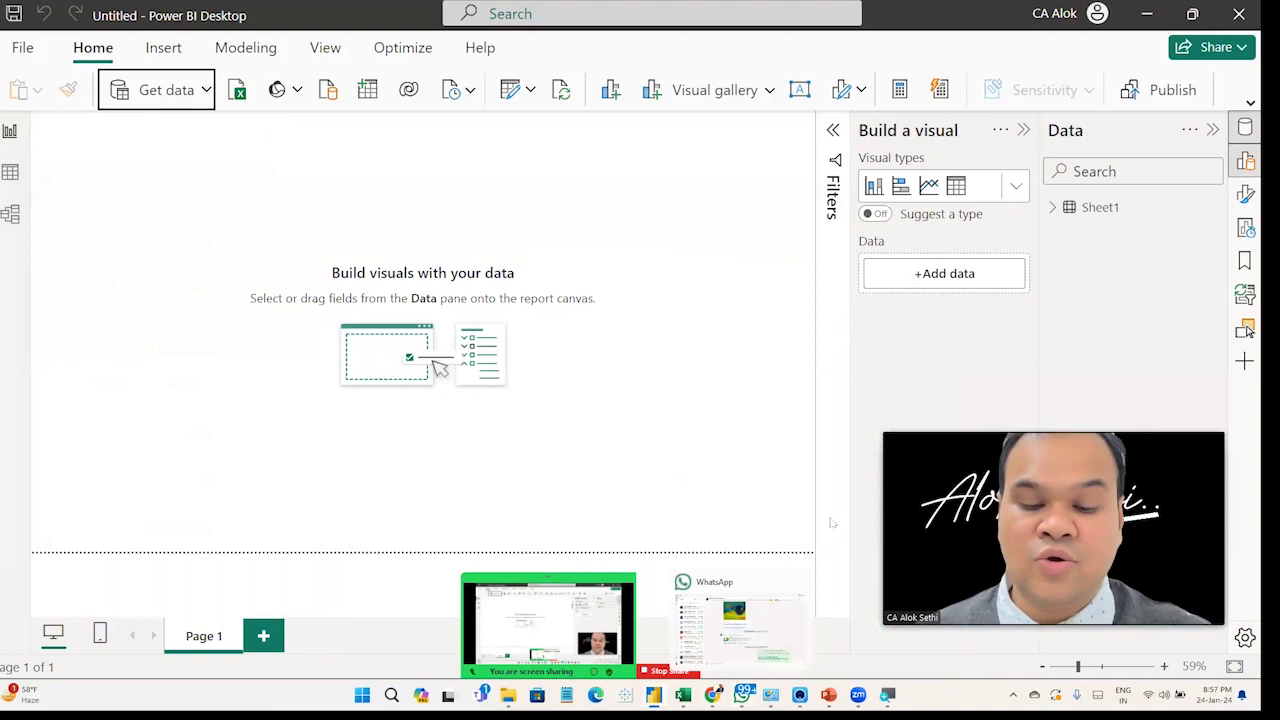
pyautogui.hotkey('alt', 'h')
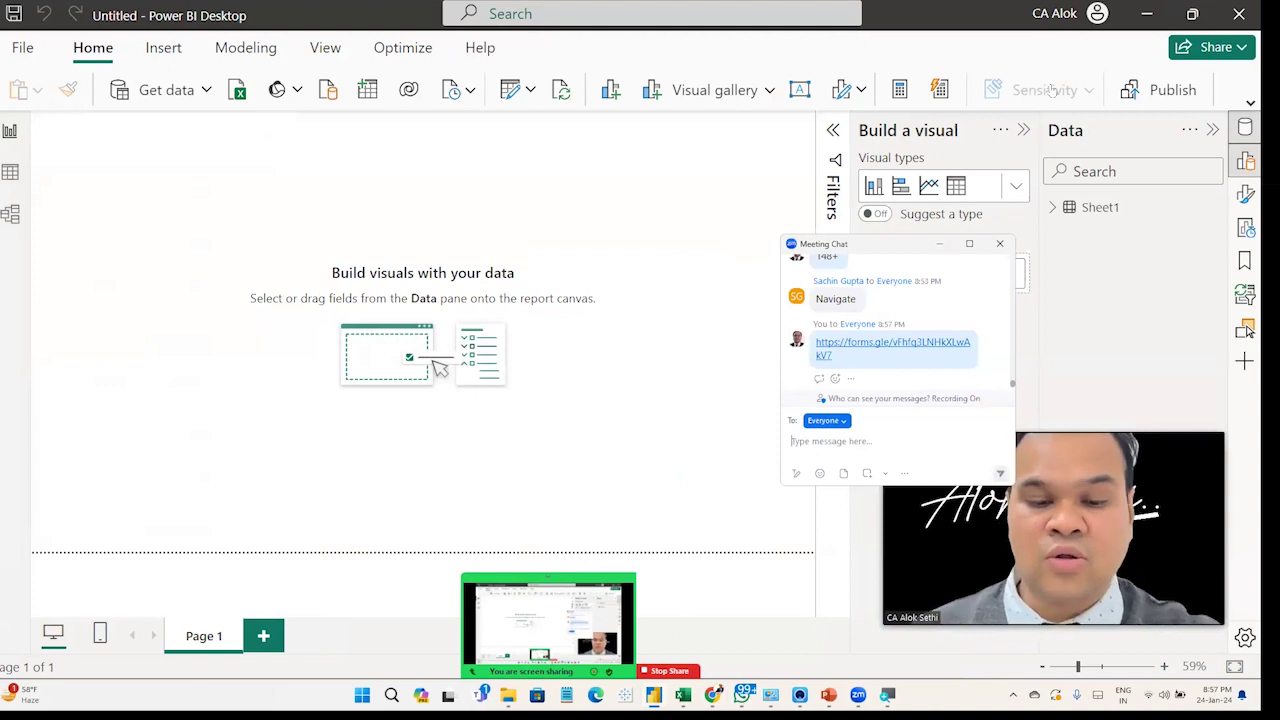
pyautogui.click(1002, 240)
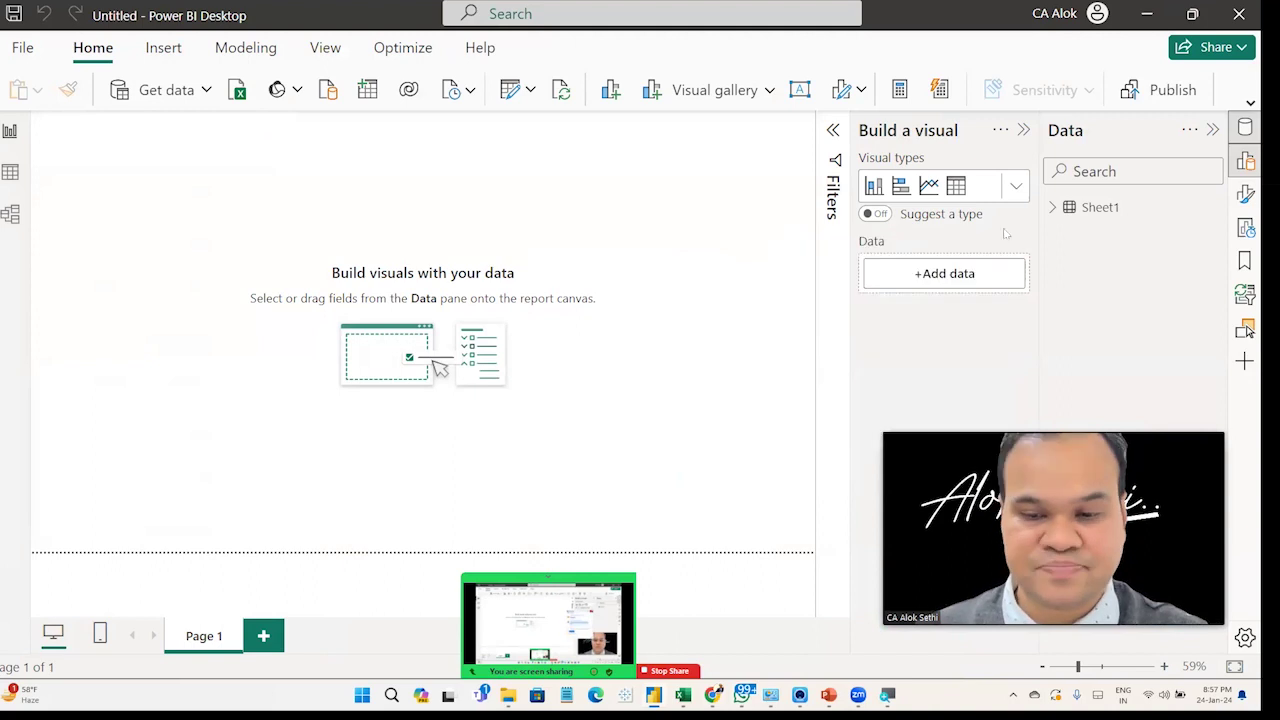
# Expand Sheet1's fields, add Sales to the blank report canvas as a visual, and enlarge the card.
pyautogui.click(1055, 208)
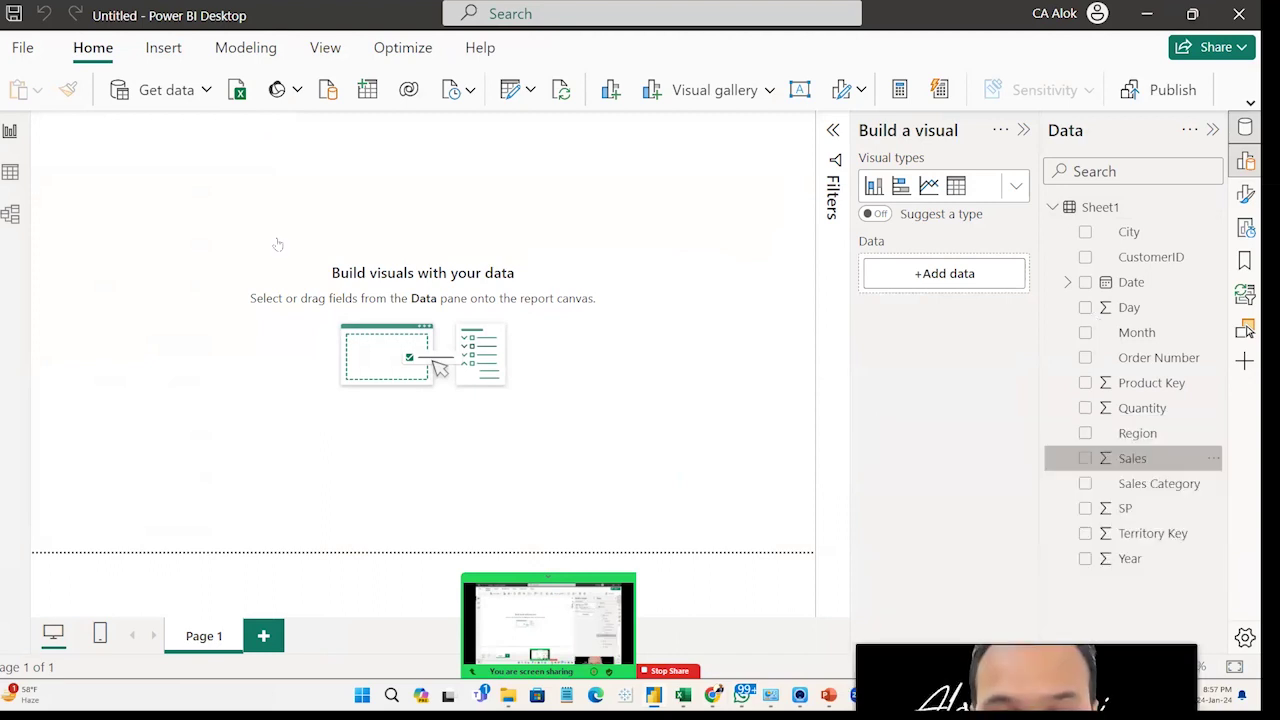
pyautogui.moveTo(278, 244); pyautogui.dragTo(280, 245)
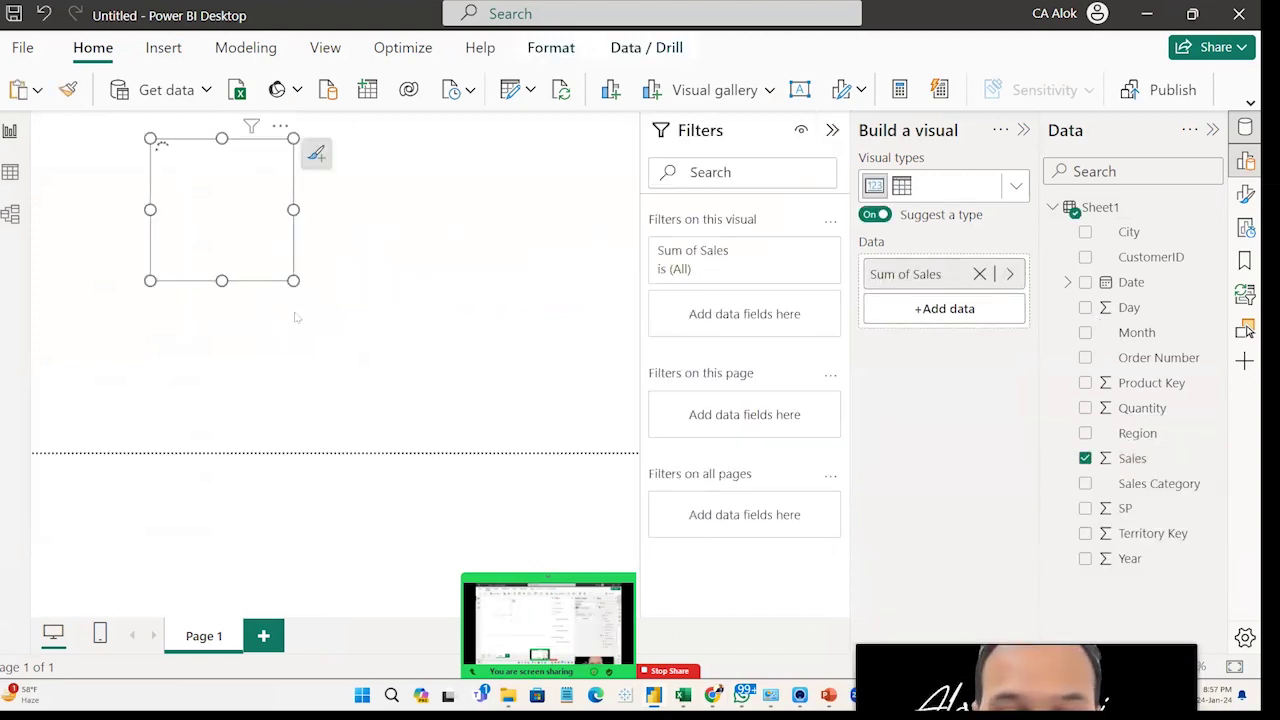
pyautogui.moveTo(293, 280); pyautogui.dragTo(484, 385)
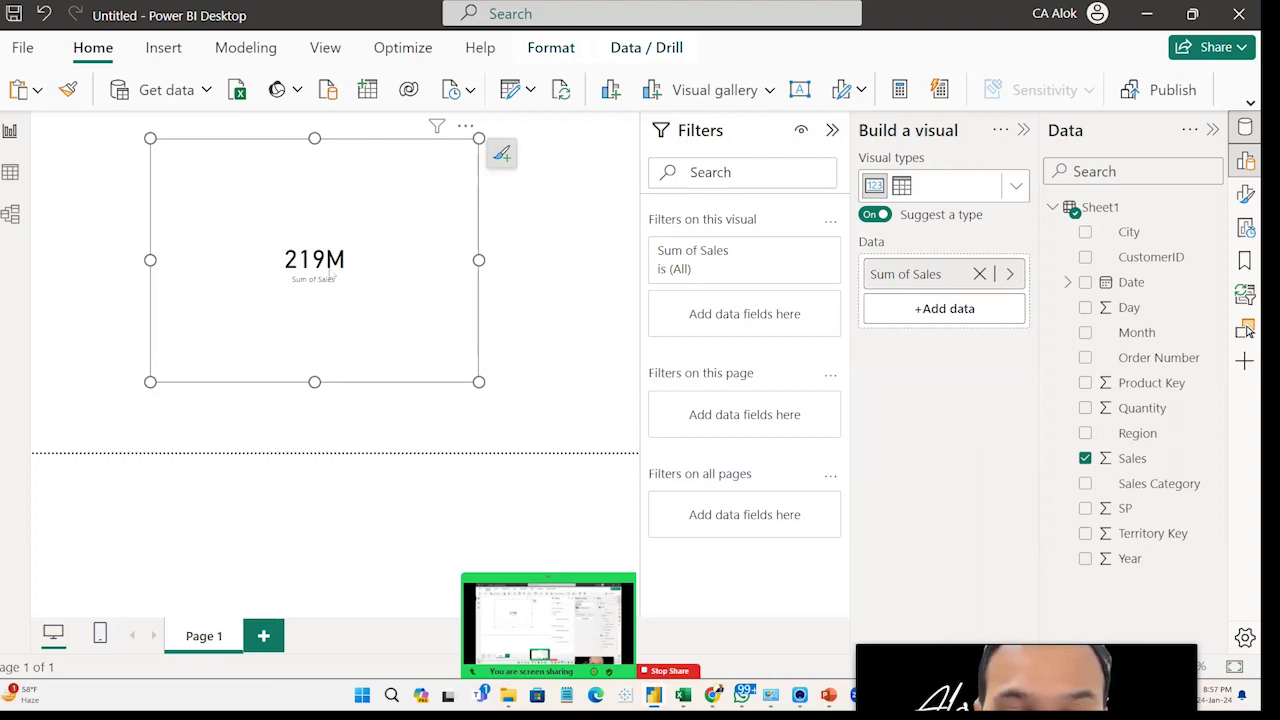
pyautogui.moveTo(476, 378); pyautogui.dragTo(500, 409)
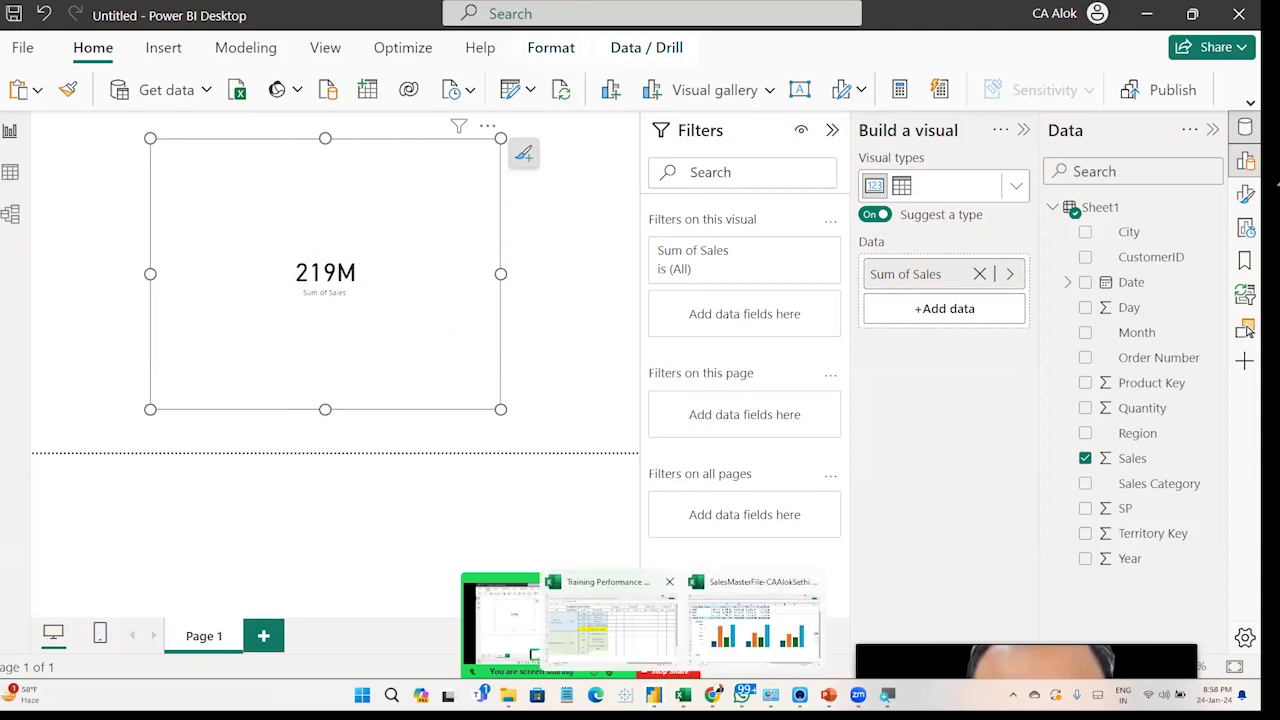
# Switch to the SalesMasterFile workbook in Excel, check the PivotTable's overall sales grand total against the card, and return to Power BI Desktop.
pyautogui.click(610, 625)
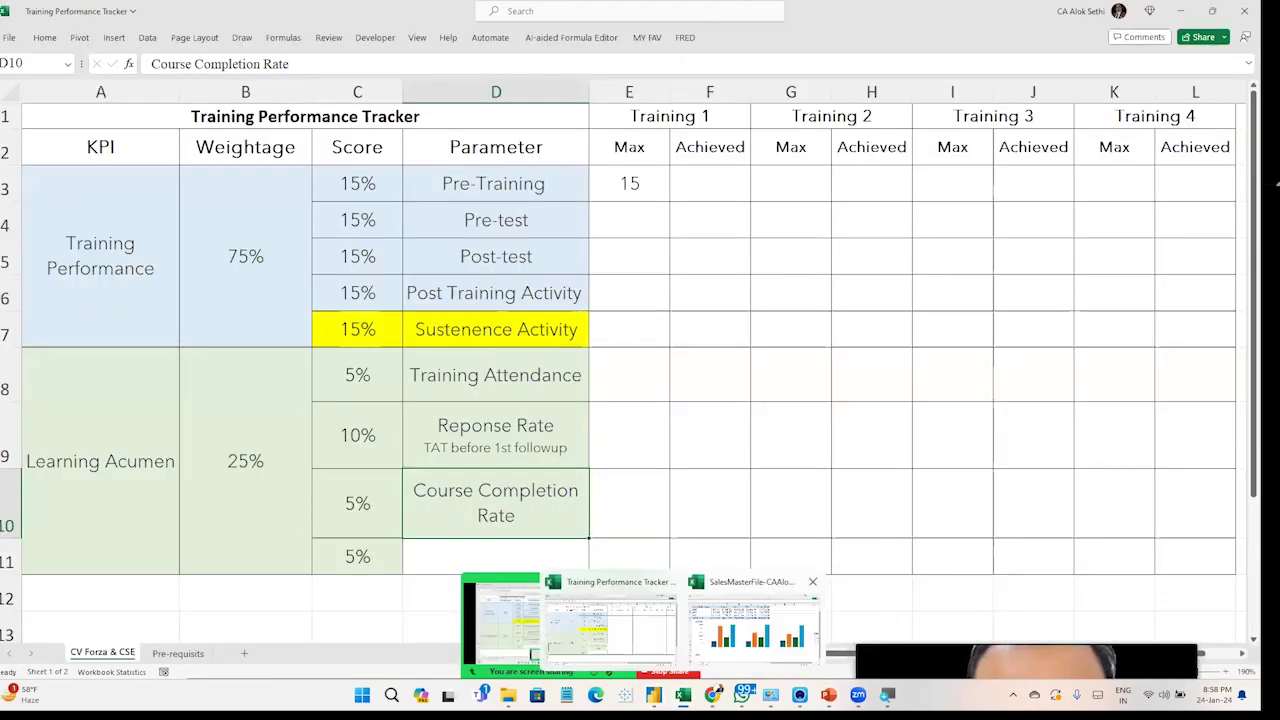
pyautogui.click(752, 625)
pyautogui.click(666, 221)
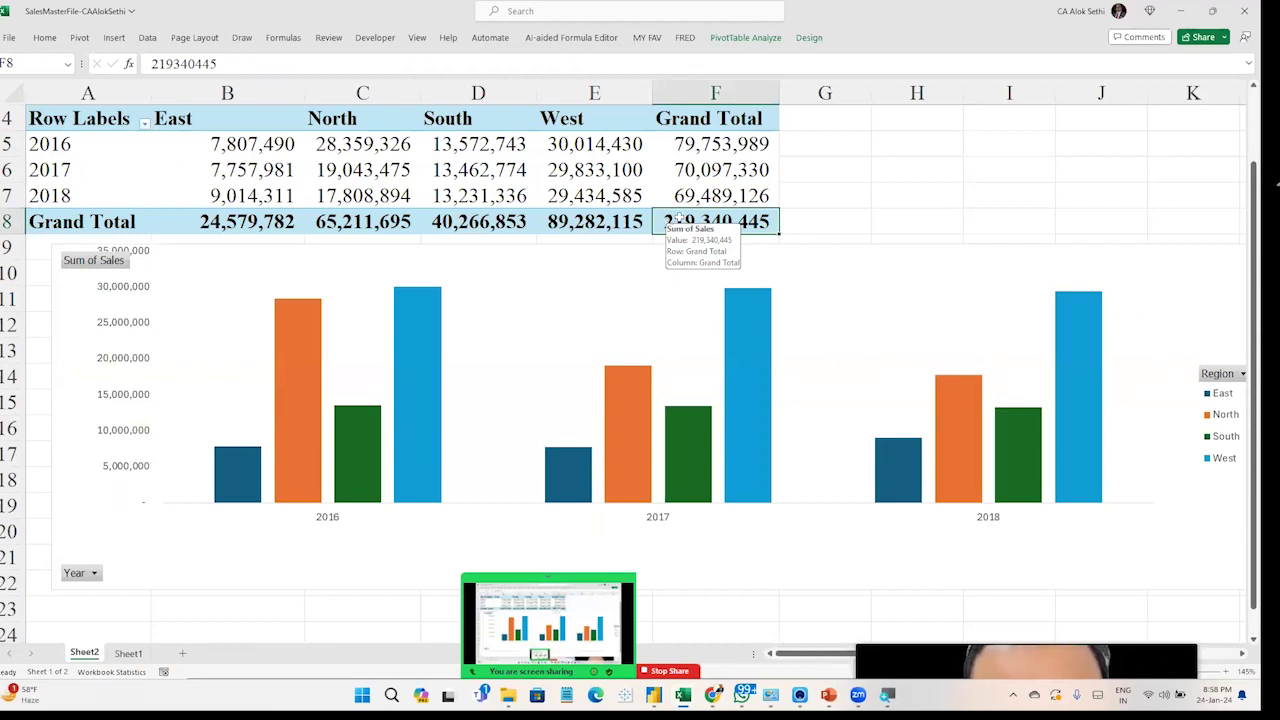
pyautogui.click(830, 198)
pyautogui.click(724, 221)
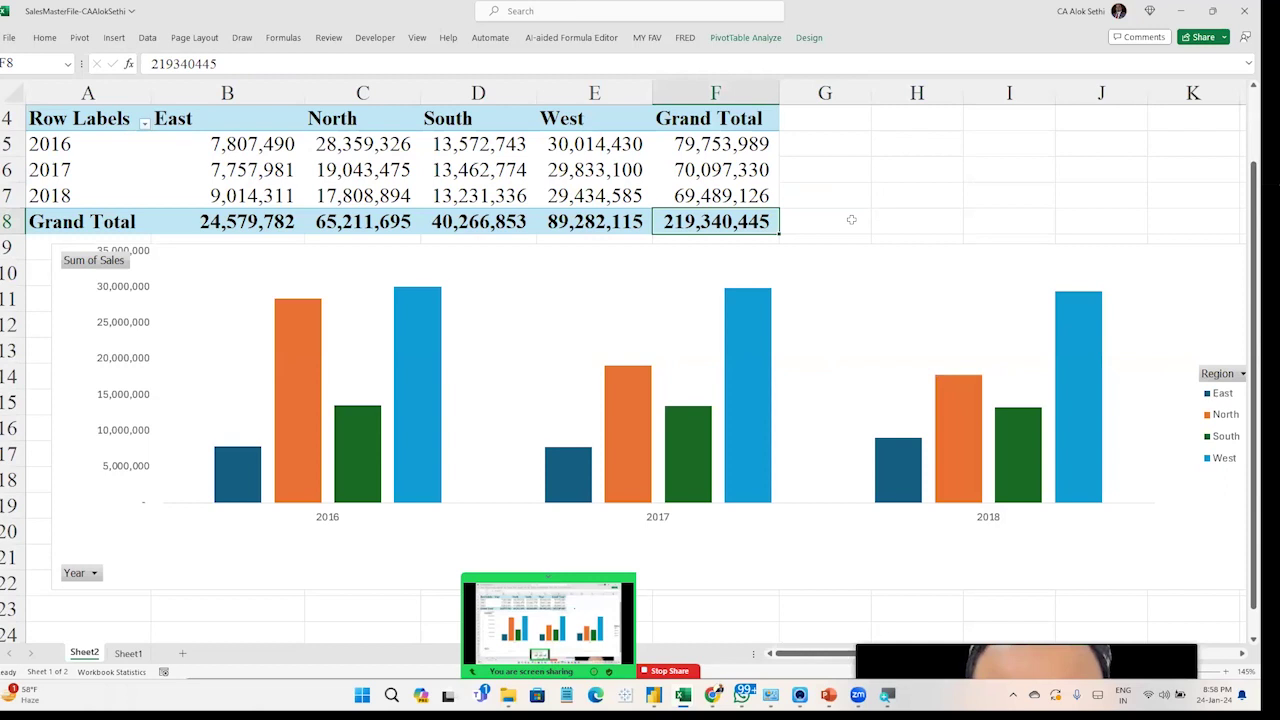
pyautogui.moveTo(692, 220)
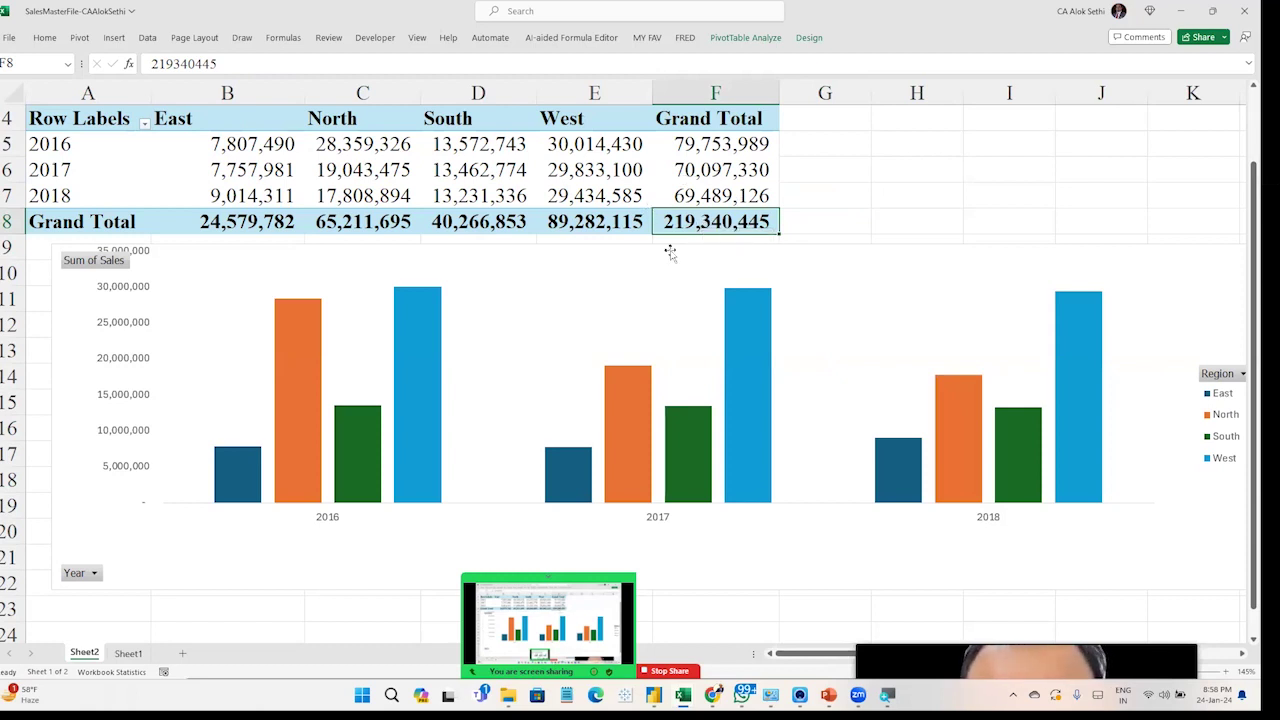
pyautogui.click(666, 69)
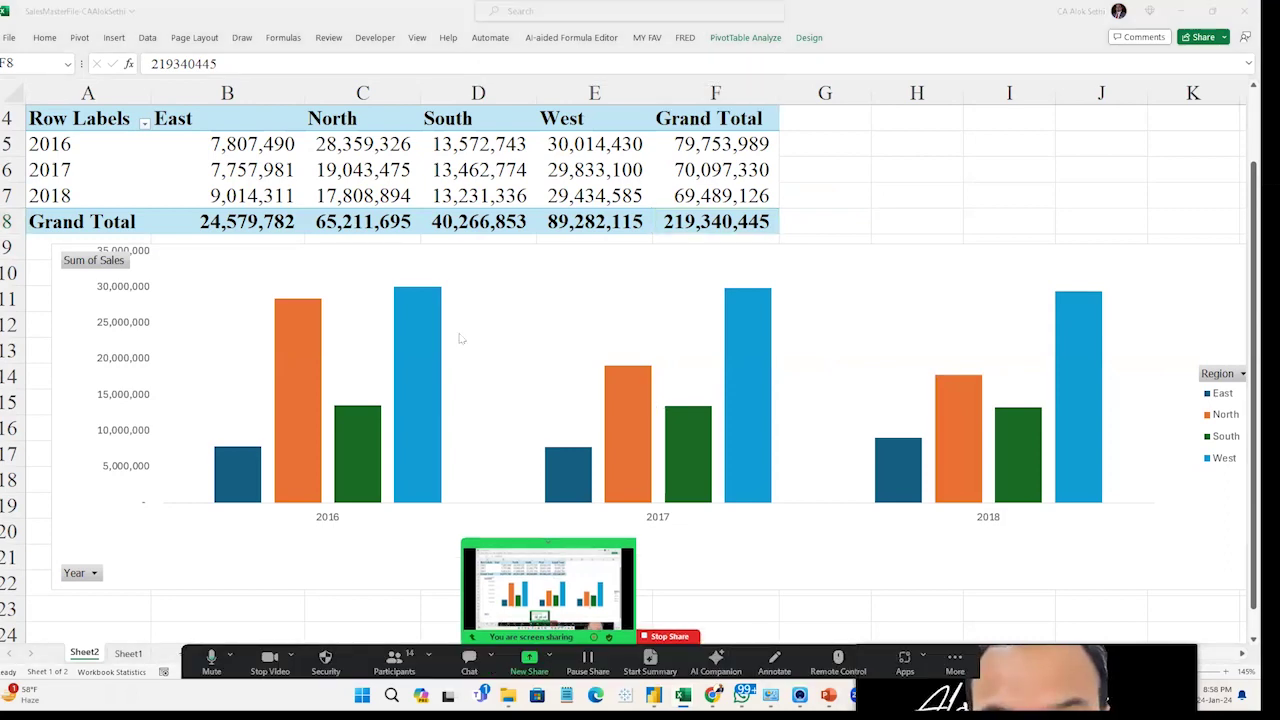
pyautogui.hotkey('alt', 'Tab')
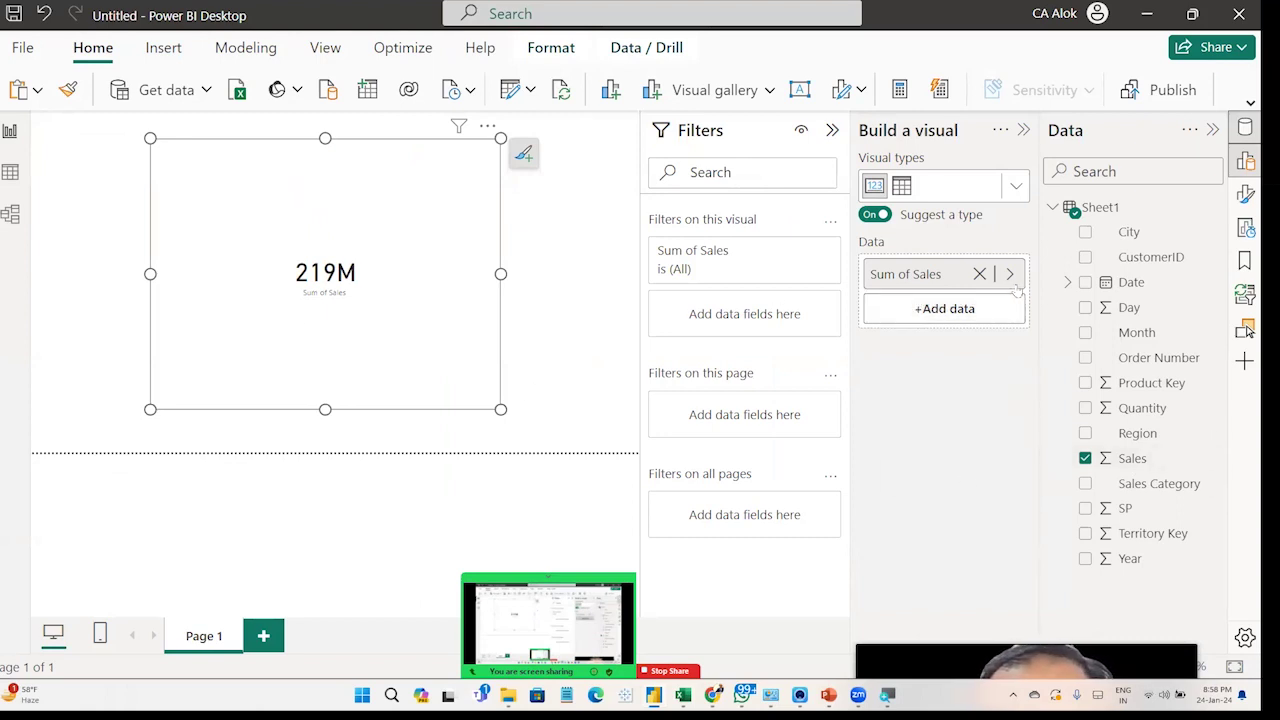
# Add Year from the Date Hierarchy to the Sales visual and enlarge the chart to nearly fill the page.
pyautogui.click(1069, 283)
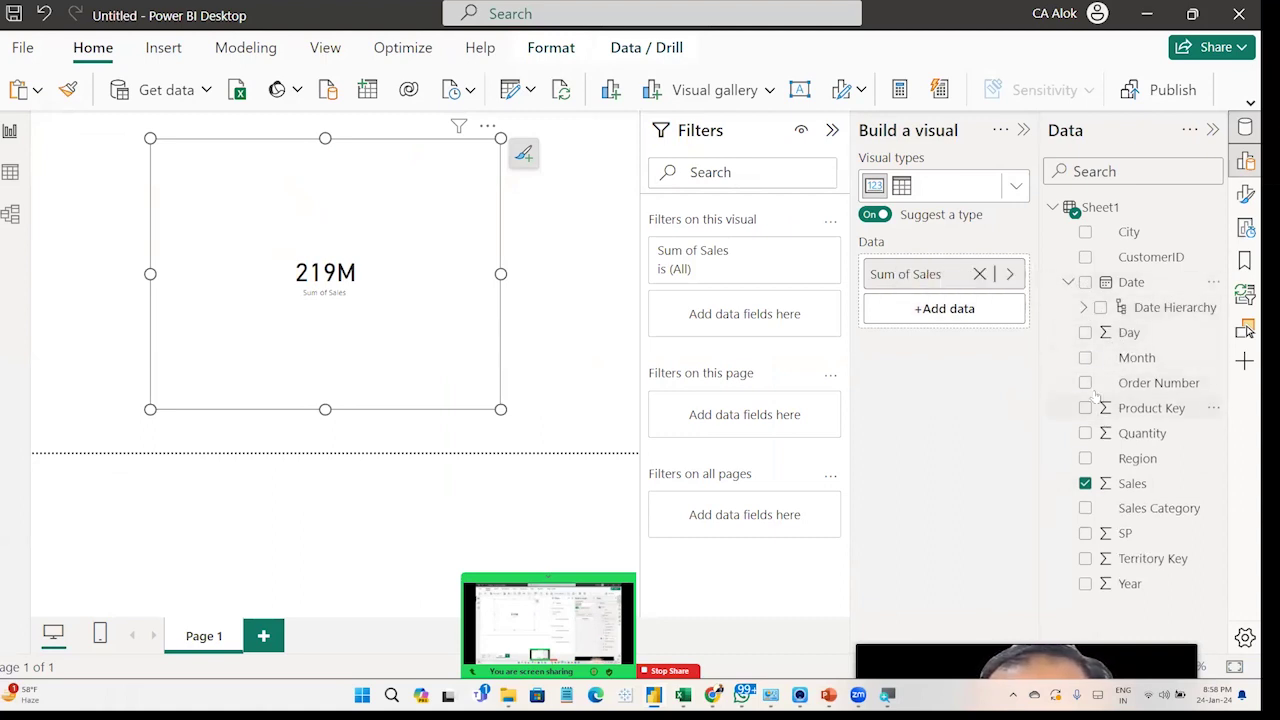
pyautogui.click(1084, 308)
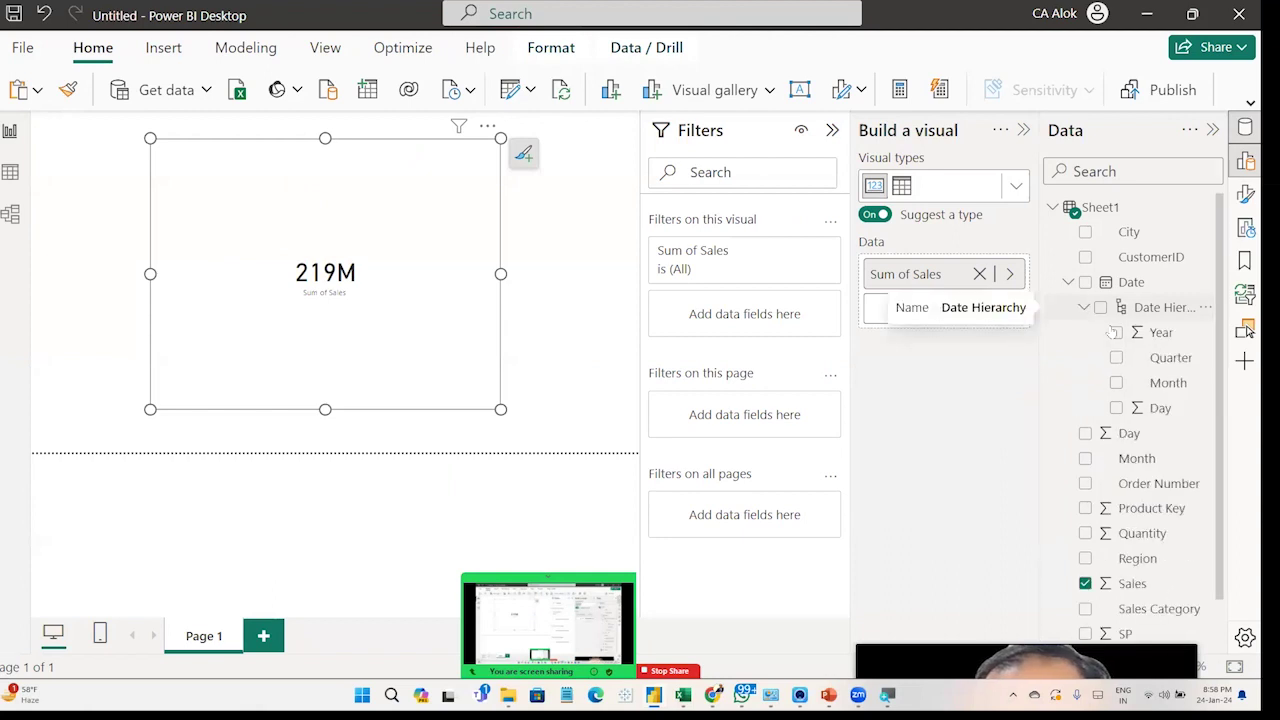
pyautogui.click(1116, 332)
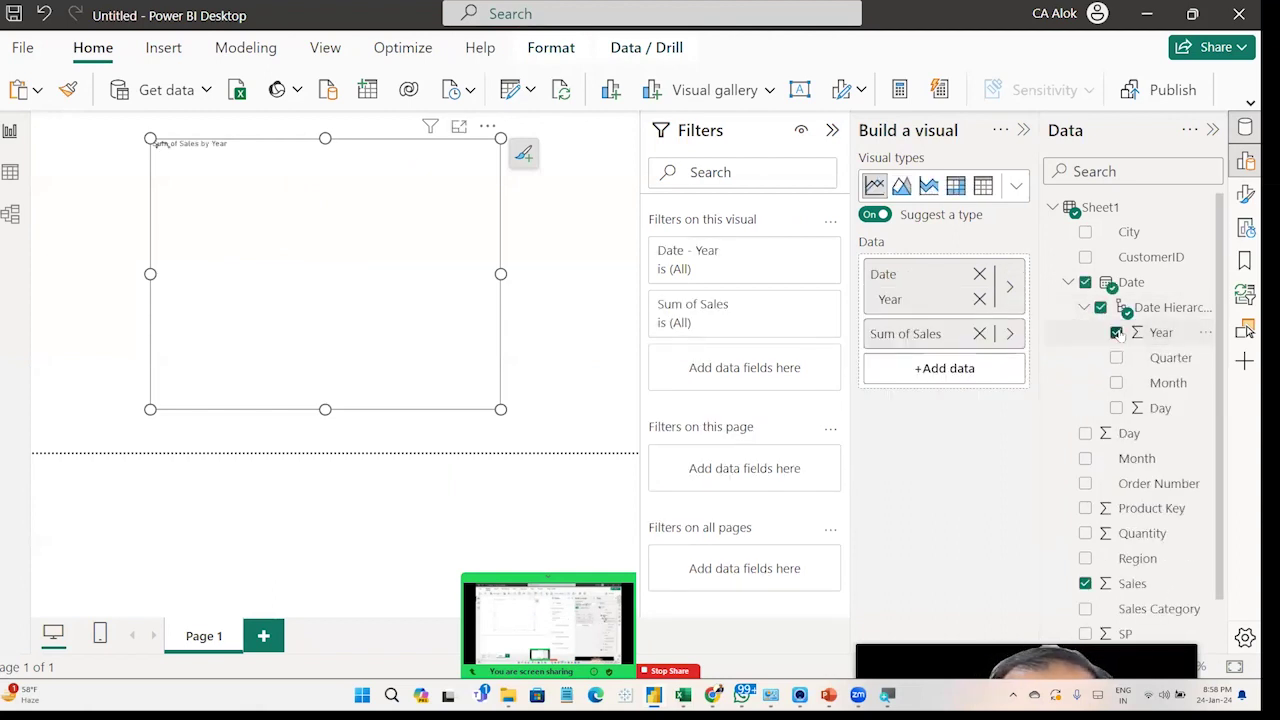
pyautogui.scroll(-1, 1152, 400)
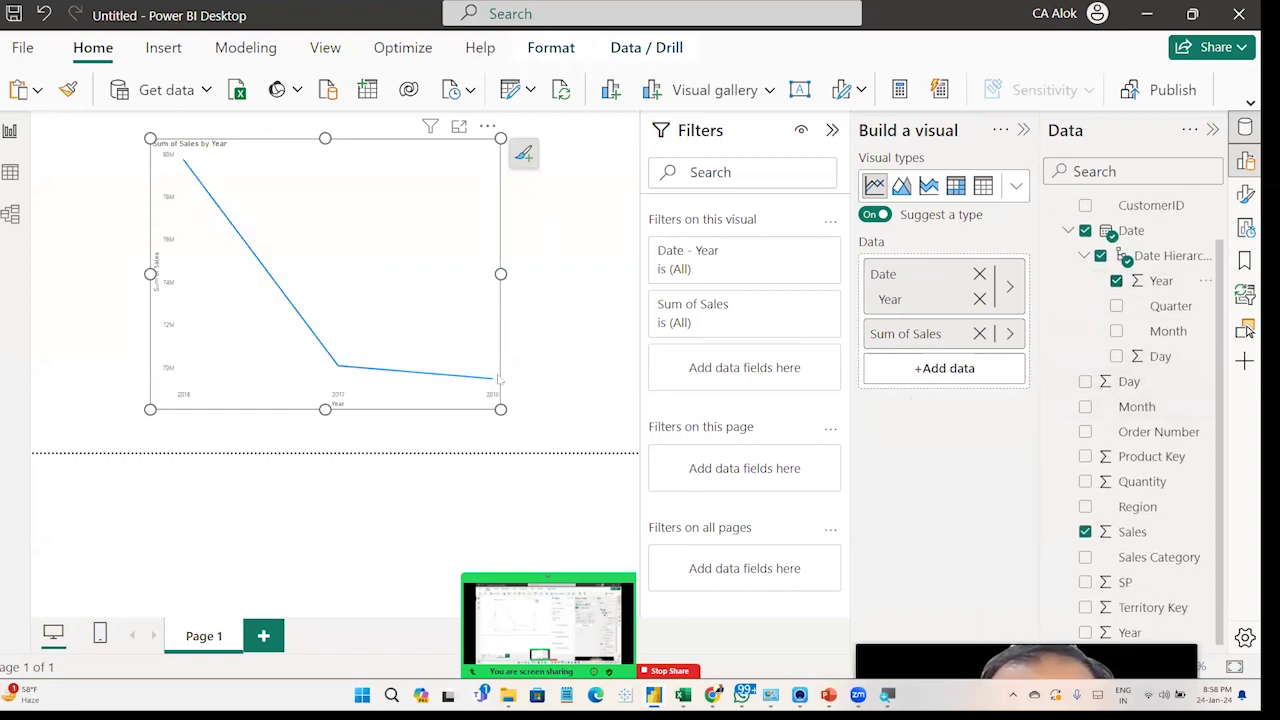
pyautogui.moveTo(500, 409); pyautogui.dragTo(588, 444)
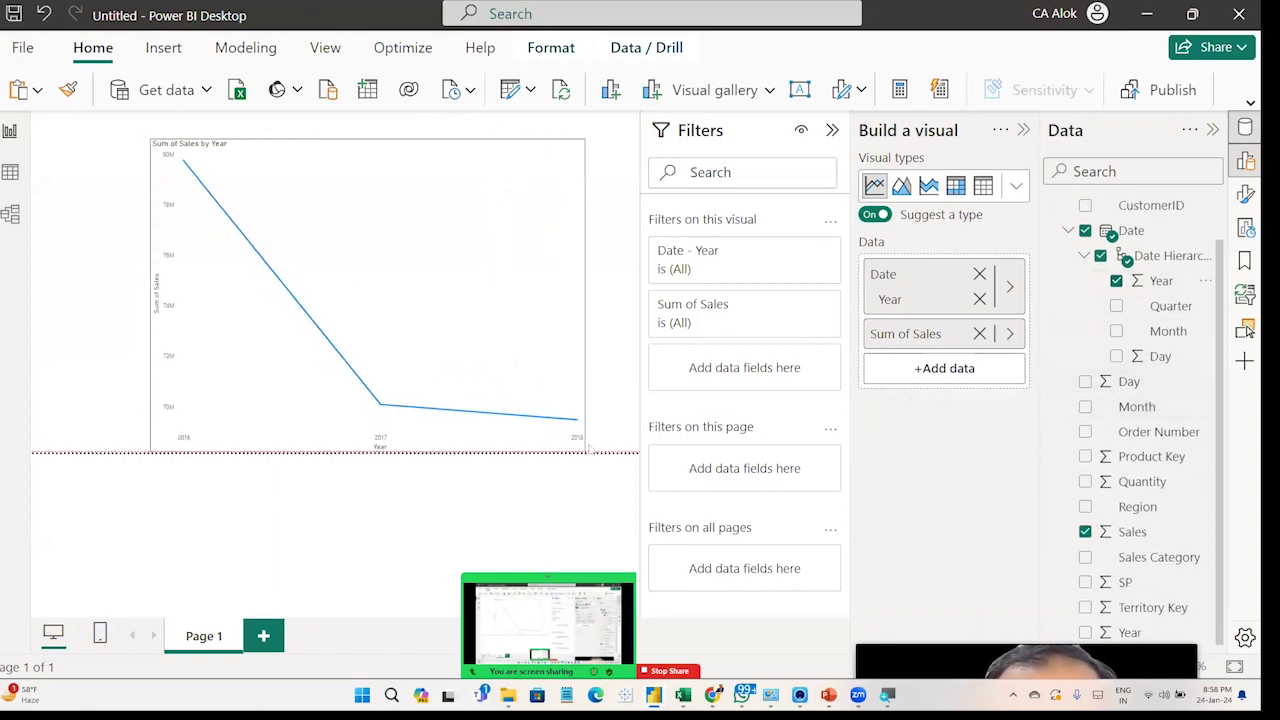
pyautogui.moveTo(150, 447); pyautogui.dragTo(71, 433)
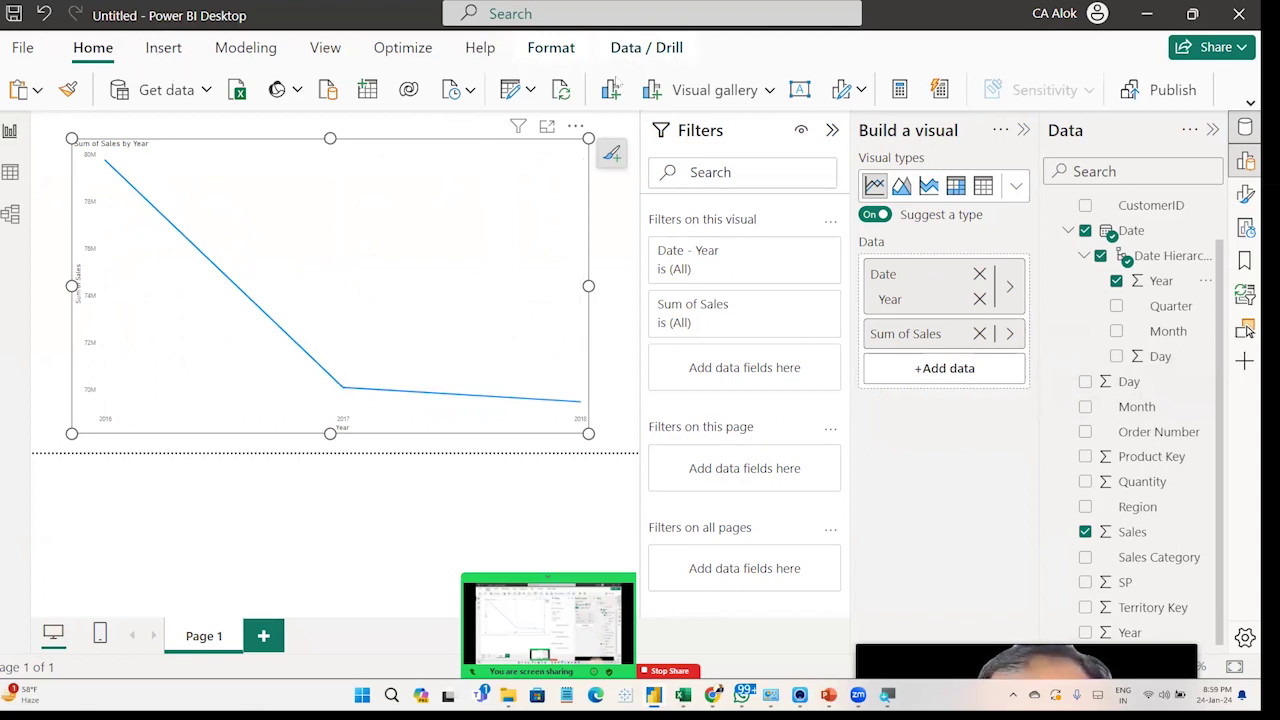
# Open the visual gallery for the selected sales by year chart.
pyautogui.click(755, 91)
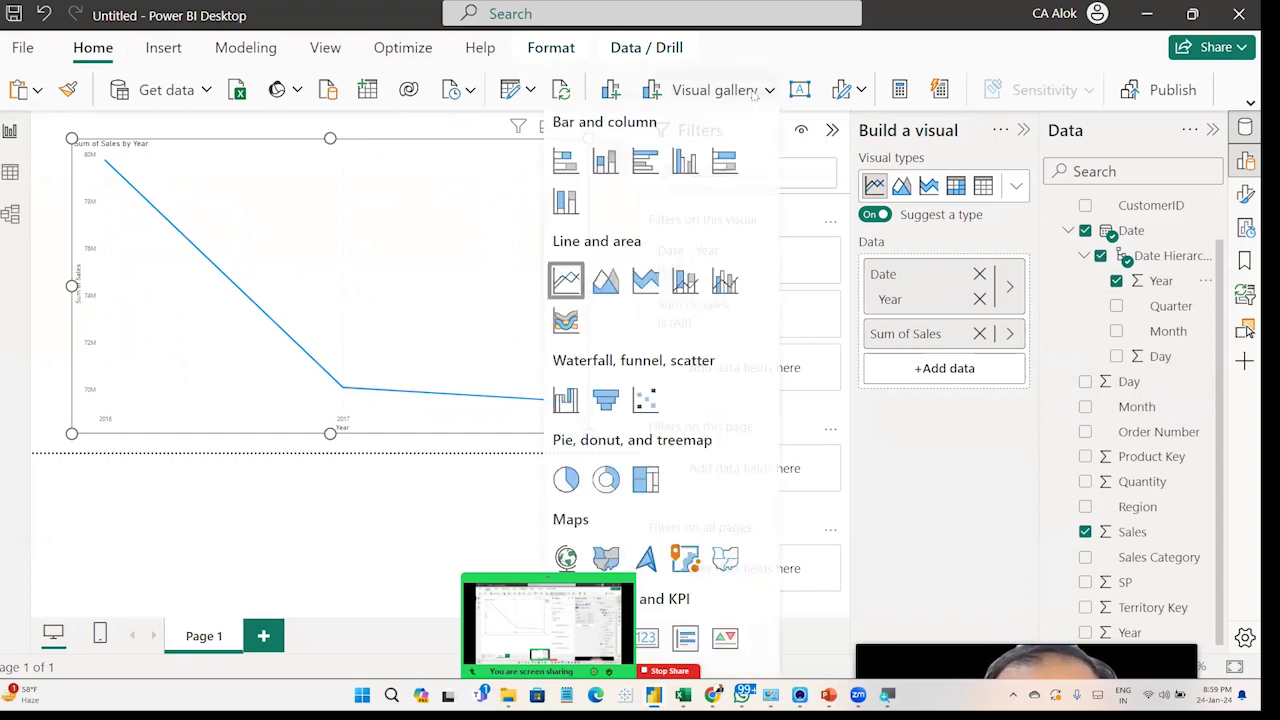